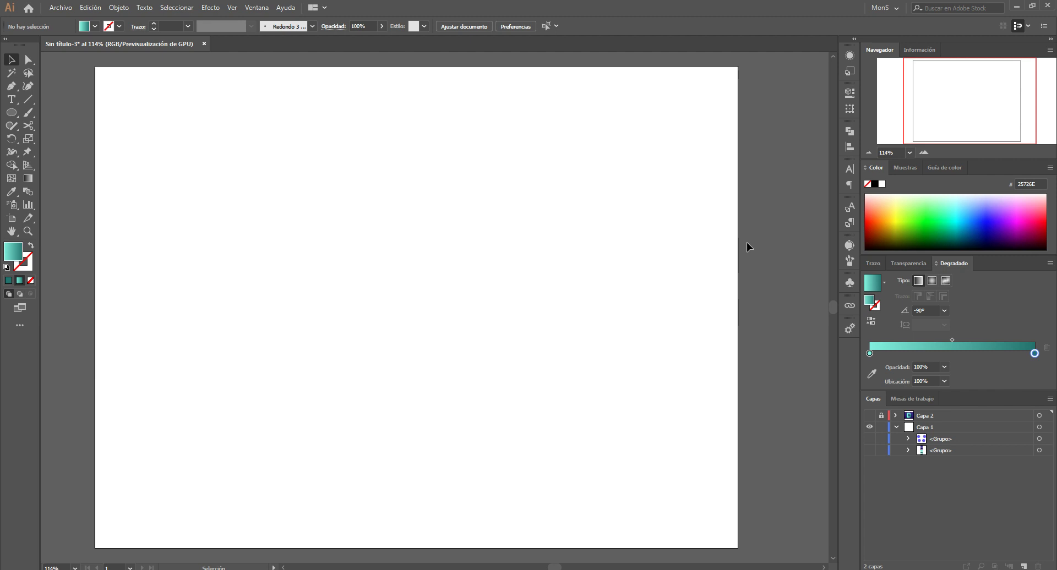
Preview the artwork on Capa 2, hide that layer again, and show the group of four circles in Capa 1
left_click_drag(867, 424, 869, 417)
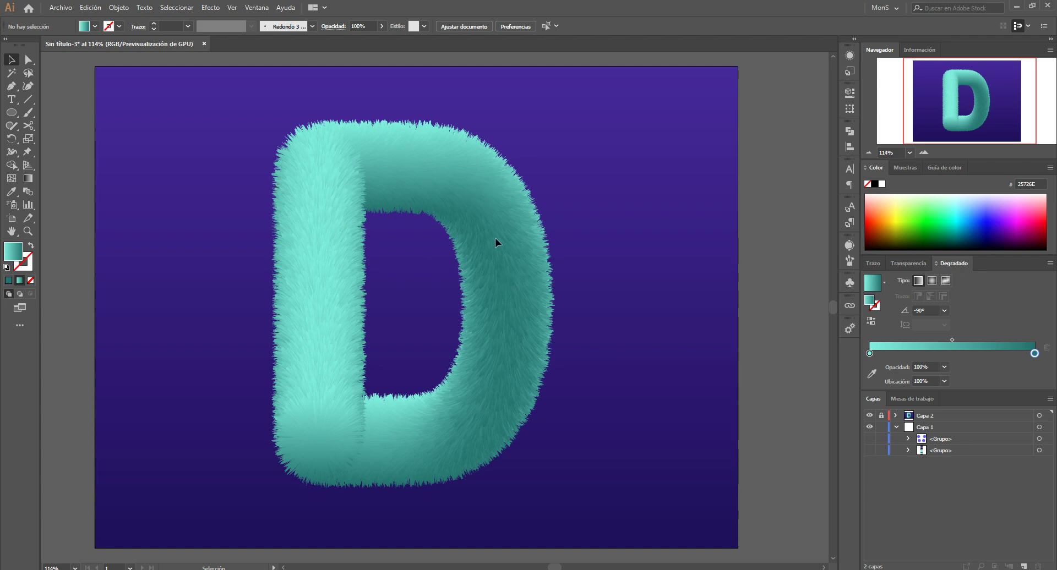
left_click(870, 417)
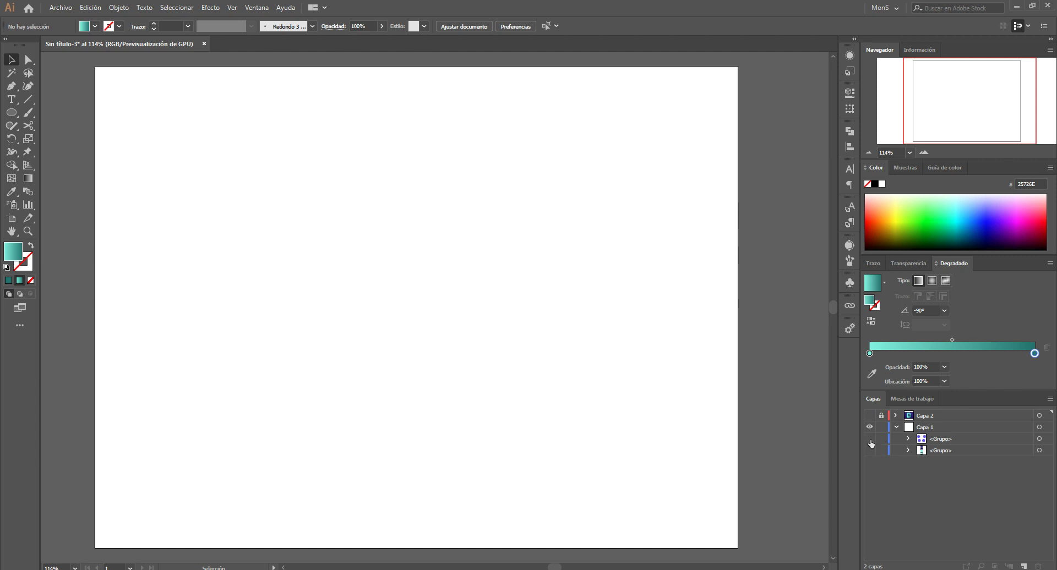
left_click(869, 439)
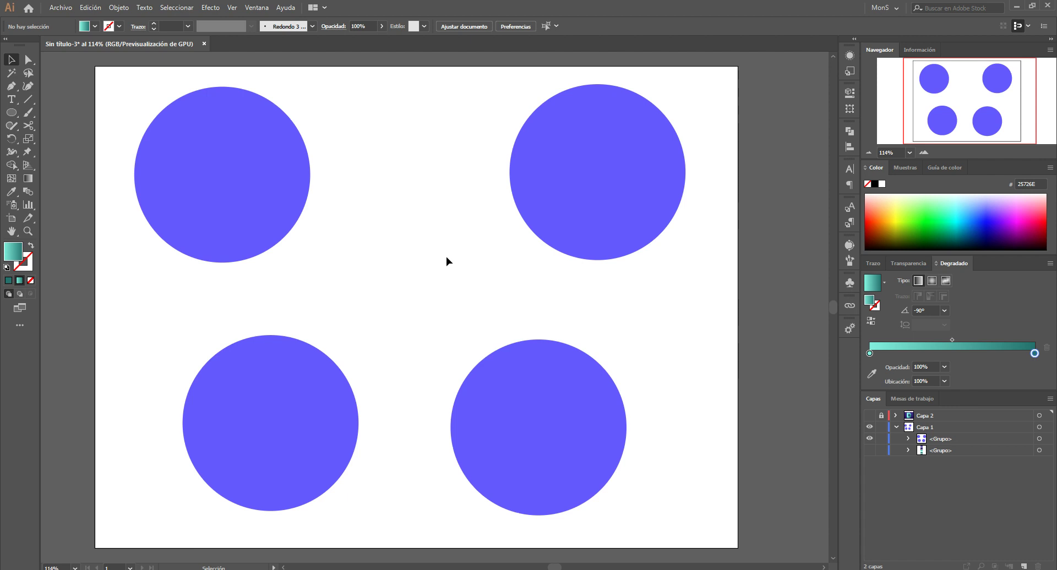
Activate the Eraser tool (Herramienta Borrador) from the group that also holds the Scissors and Knife
left_click(32, 127)
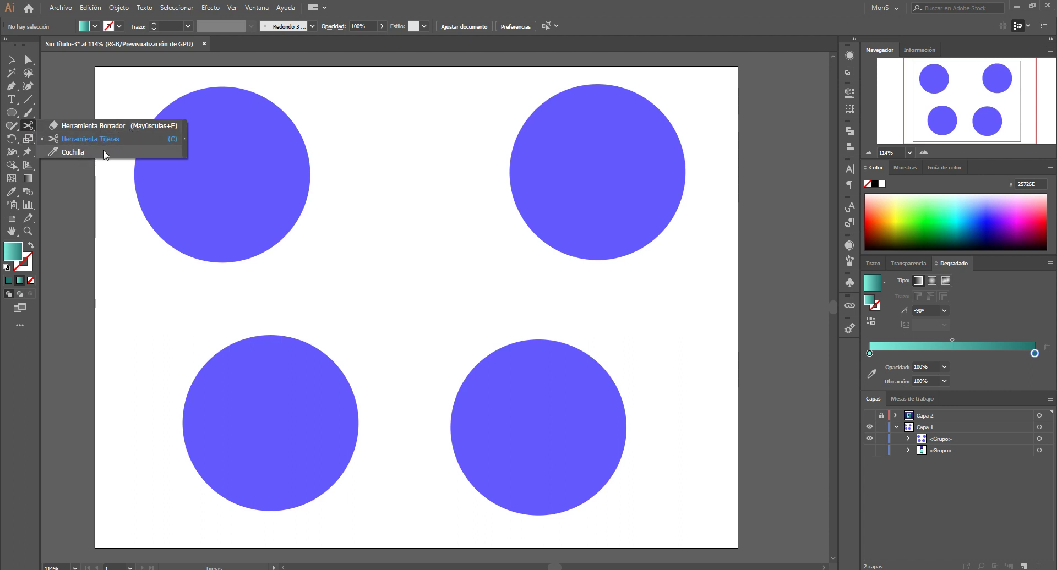
left_click(32, 124)
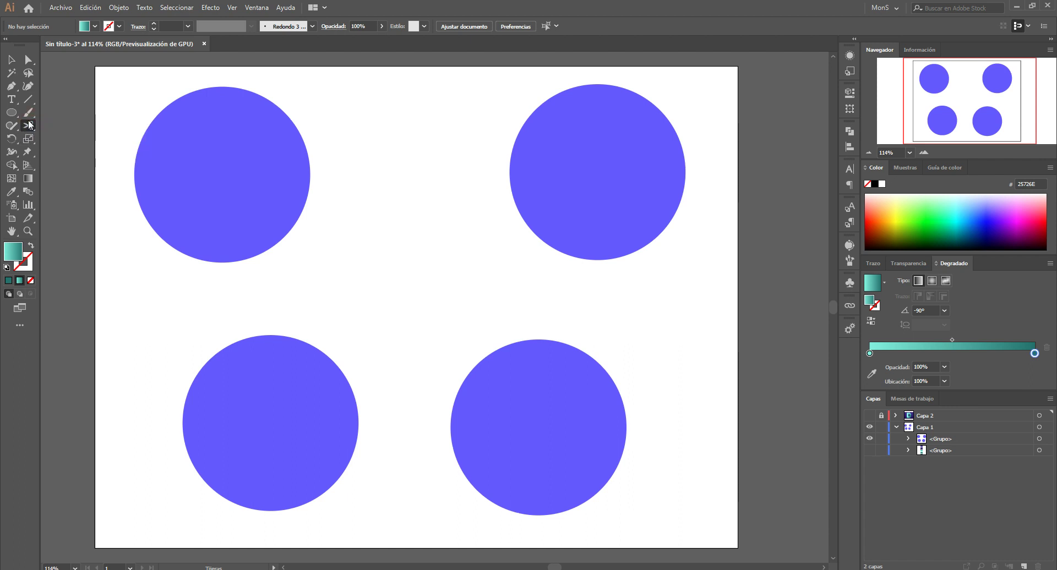
left_click(28, 130)
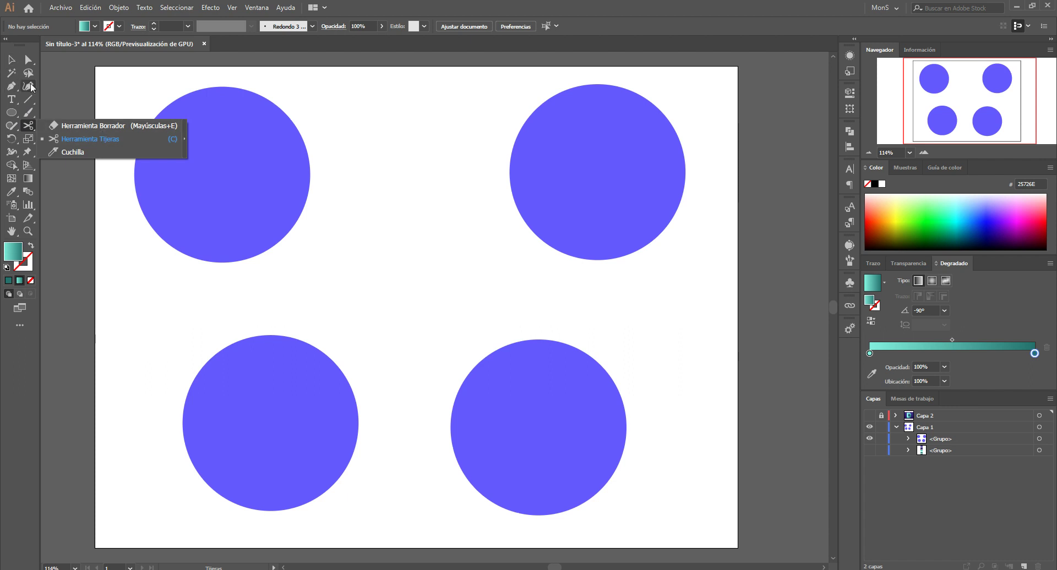
left_click(80, 126)
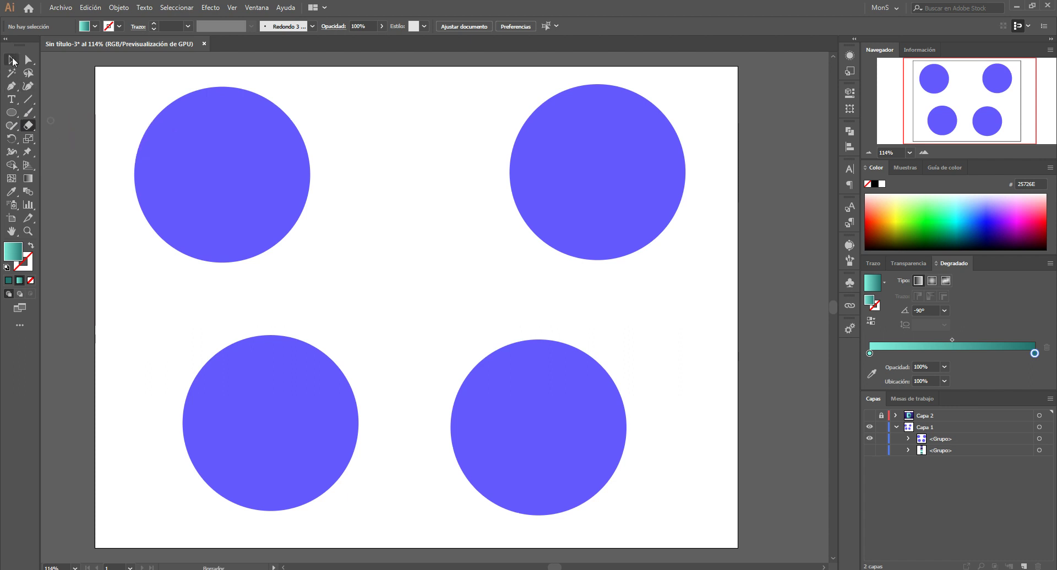
Ungroup the four purple circles into separate ellipses and clear the selection
left_click(11, 60)
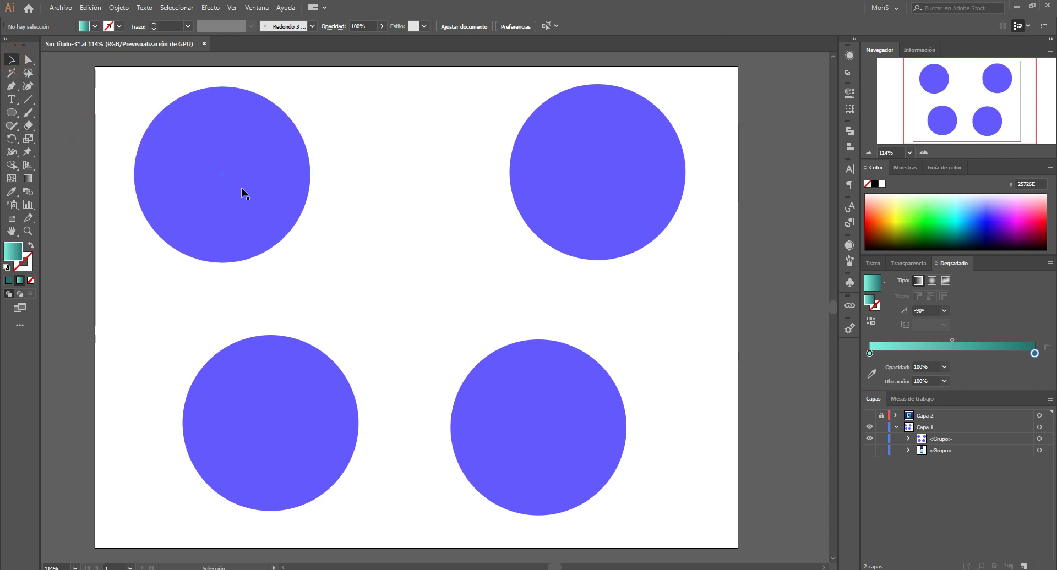
left_click(213, 166)
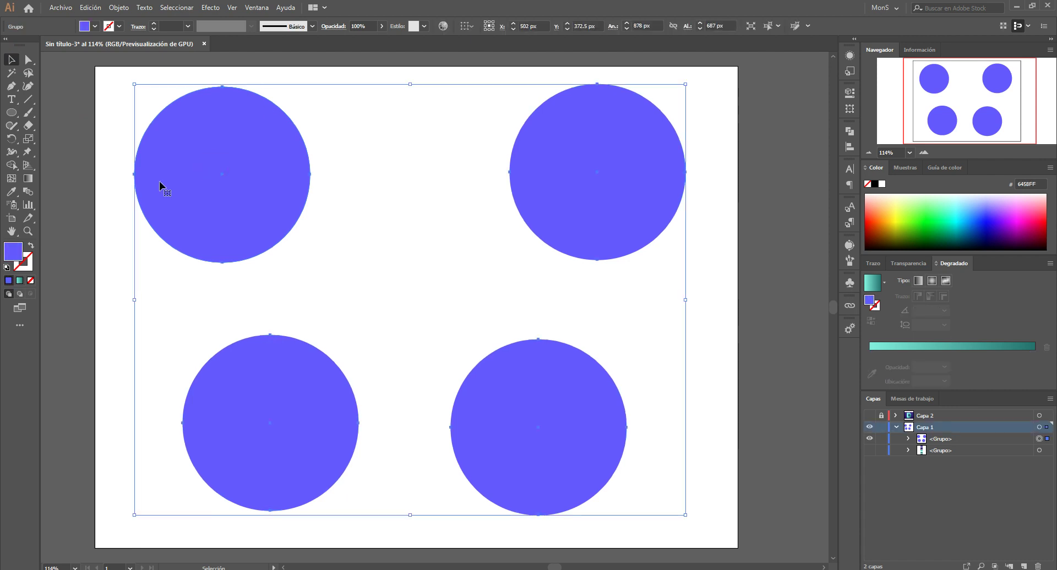
right_click(242, 152)
left_click(327, 244)
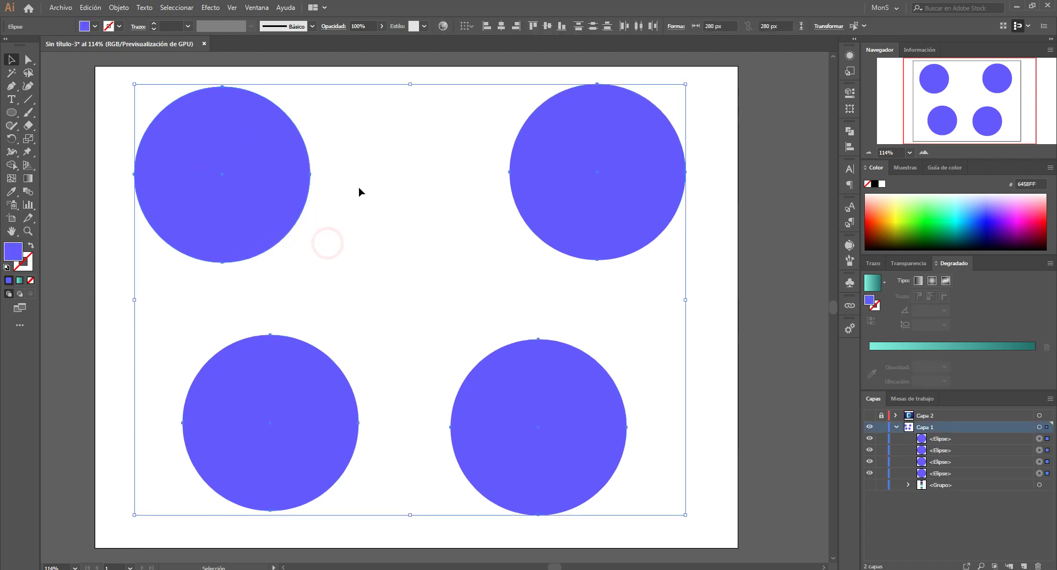
left_click(359, 189)
Erase a curved stroke completely across the lower-right part of the upper-left circle
left_click(239, 202)
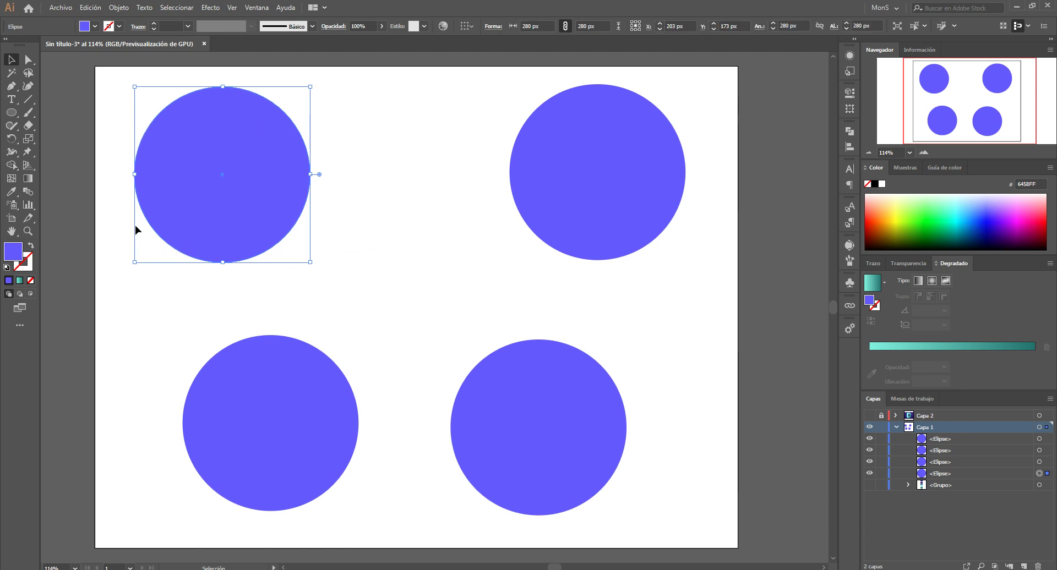
left_click(29, 126)
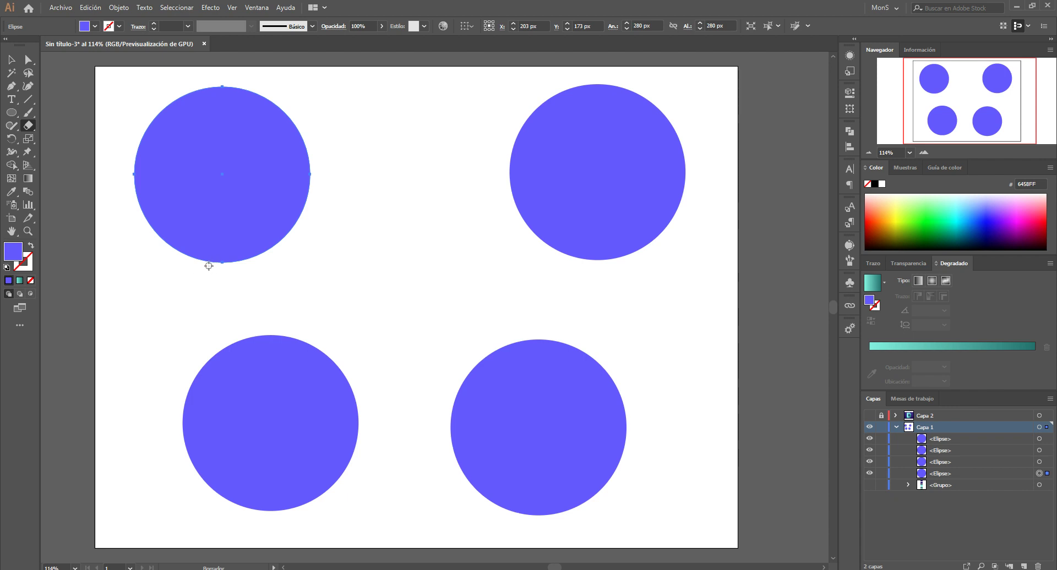
mouse_move(206, 270)
left_mouse_down()
mouse_move(209, 245)
mouse_move(323, 198)
left_mouse_up()
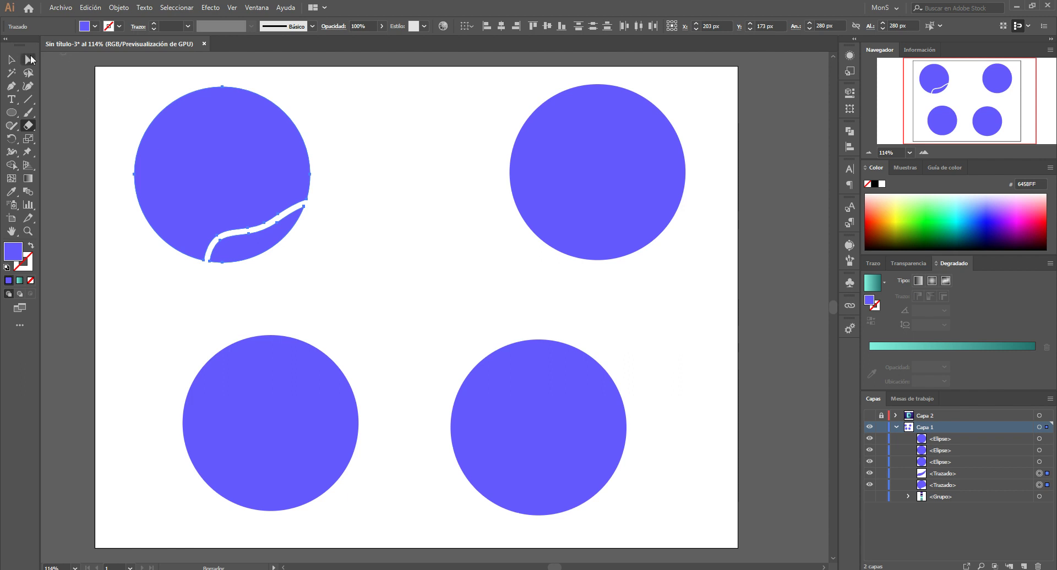
Move the small cut-off piece of the upper-left circle slightly down and away from the larger piece
left_click(11, 59)
left_click(348, 189)
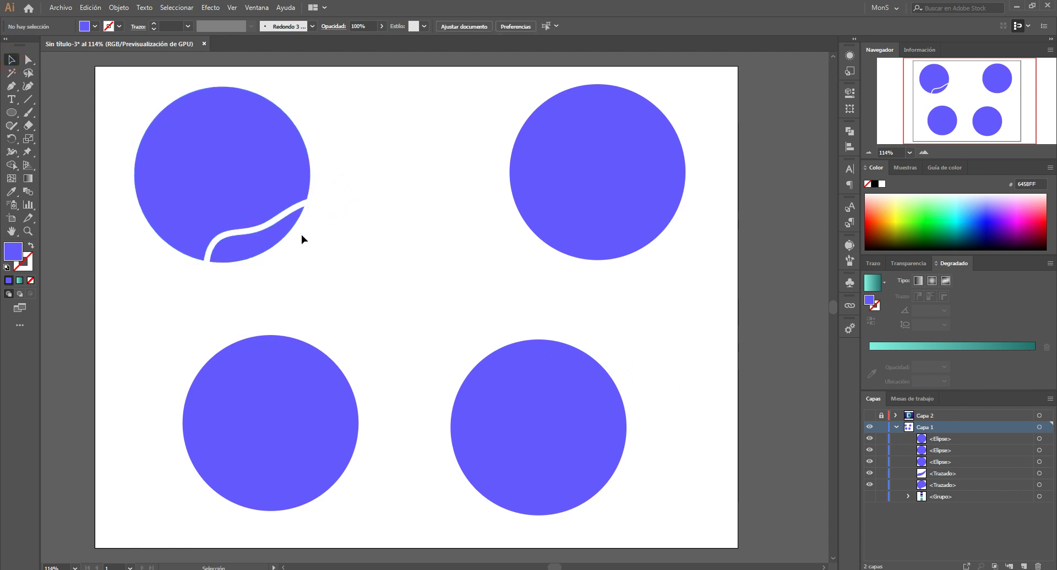
mouse_move(270, 242)
left_mouse_down()
mouse_move(300, 273)
mouse_move(273, 243)
mouse_move(284, 253)
left_mouse_up()
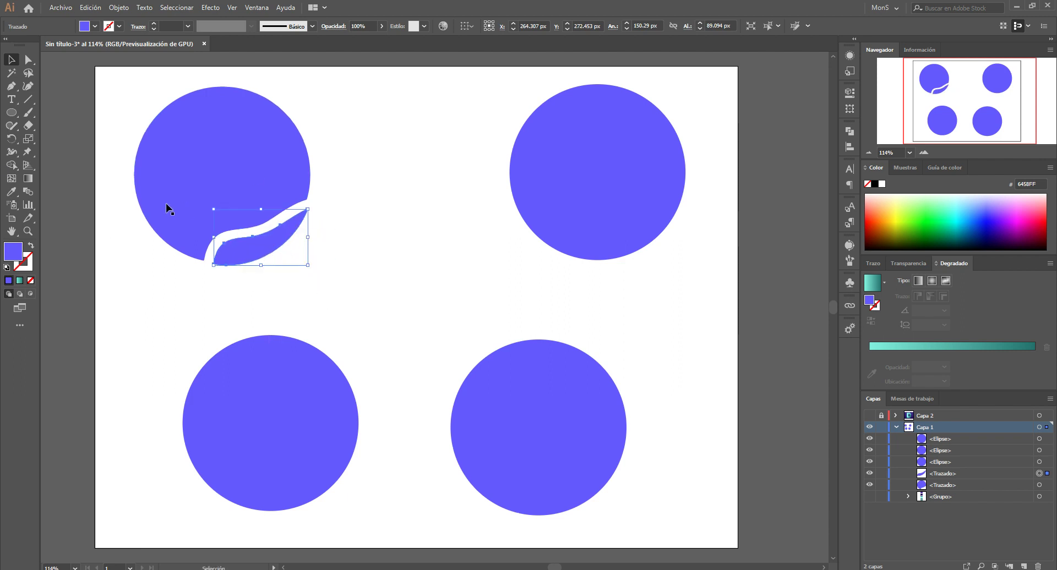
Select the cut circle's large piece and set the Eraser options to a 64° angle, 41% roundness and 16 pt size
left_click(30, 126)
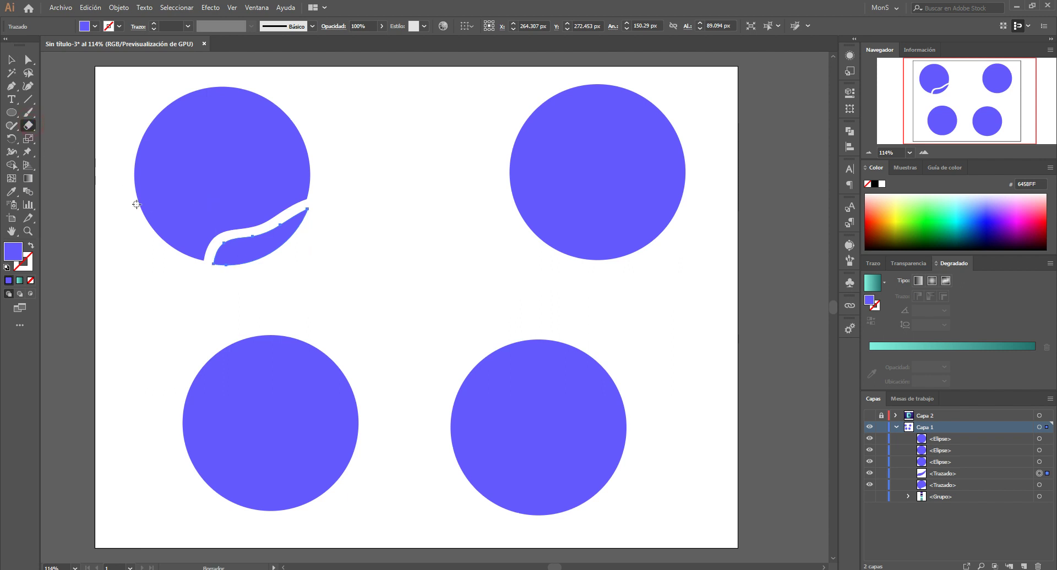
left_click(11, 60)
left_click(211, 147)
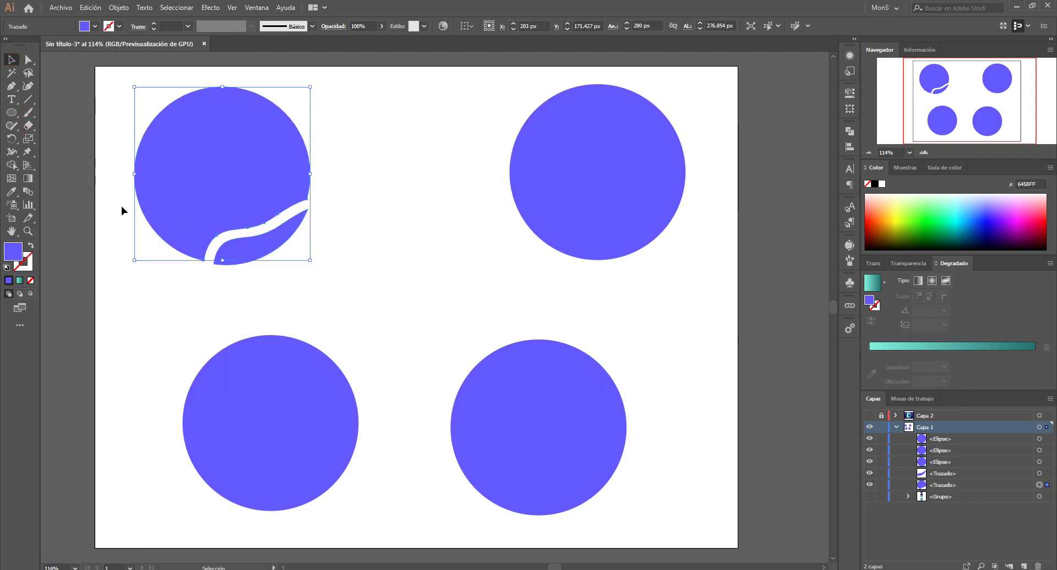
left_click(28, 125)
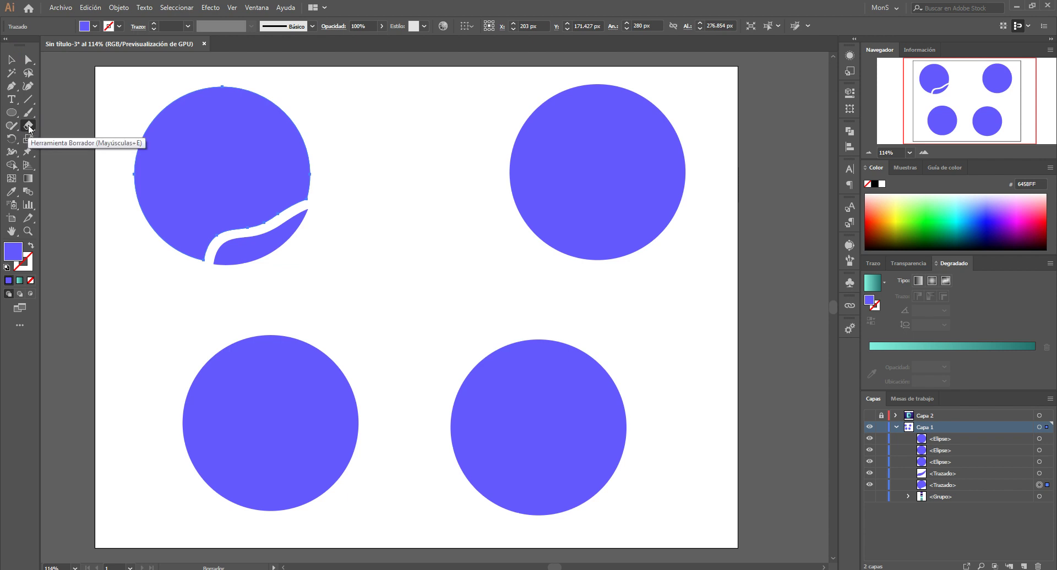
double_click(29, 126)
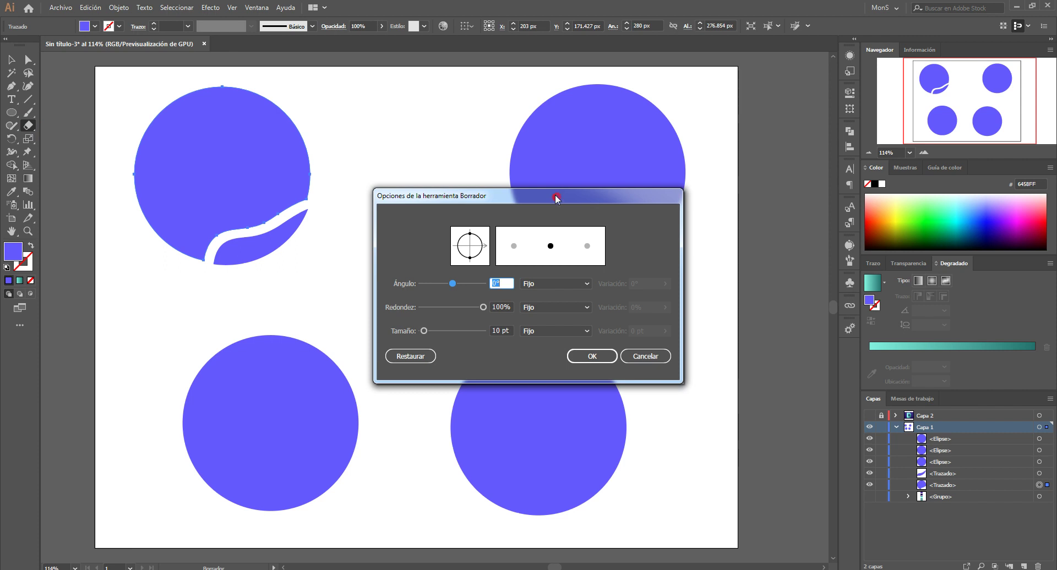
left_click_drag(564, 194, 539, 130)
left_click_drag(425, 225, 428, 221)
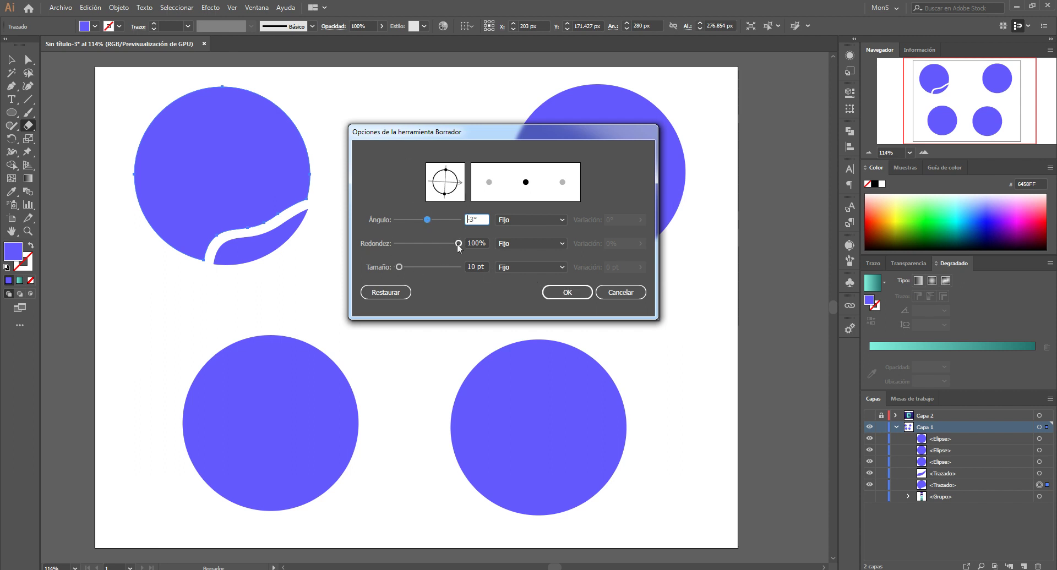
mouse_move(458, 246)
left_mouse_down()
mouse_move(420, 245)
mouse_move(413, 221)
mouse_move(440, 220)
mouse_move(421, 245)
left_mouse_up()
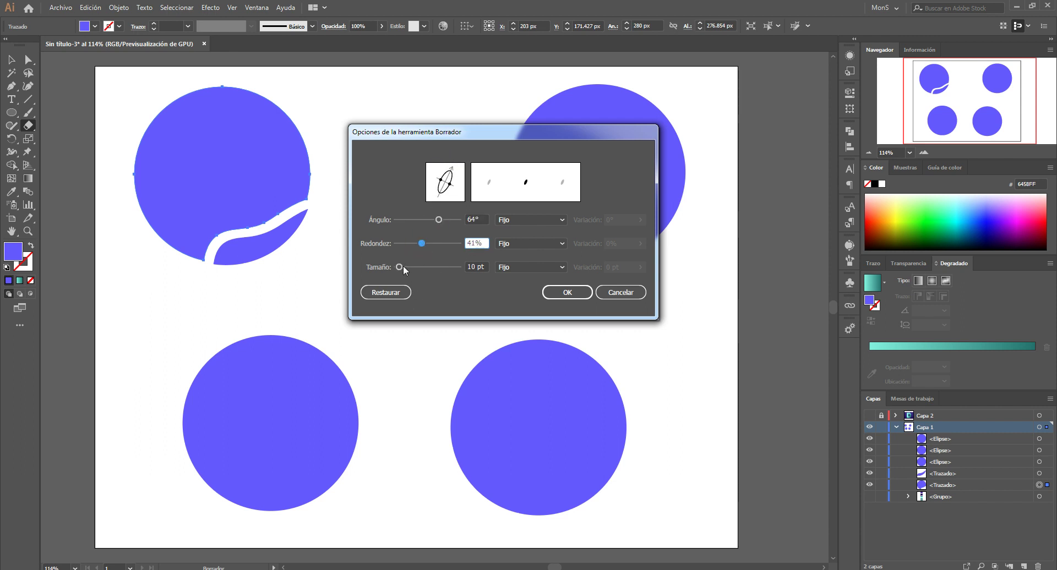
left_click_drag(403, 266, 405, 267)
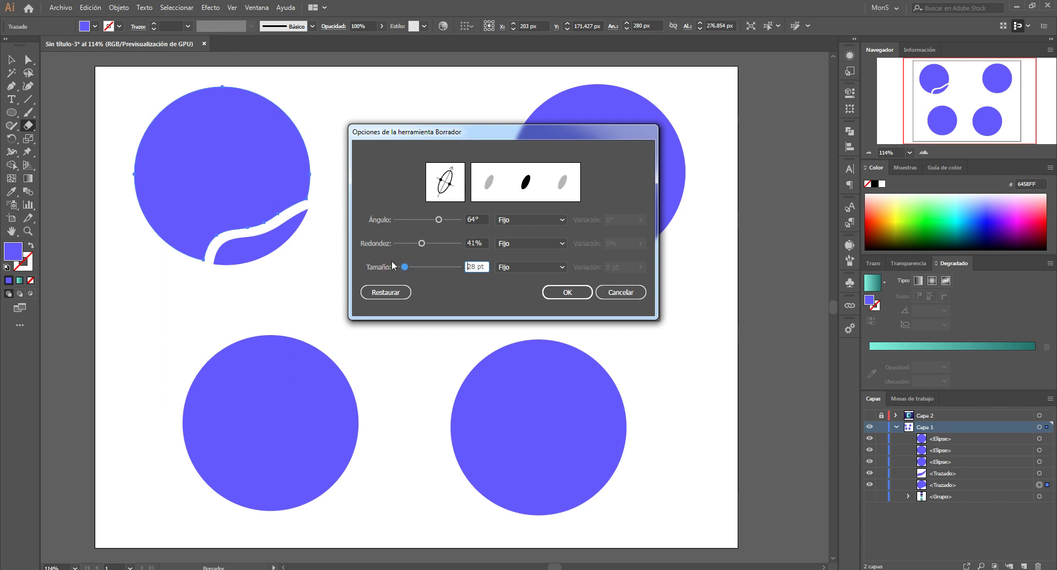
left_click(553, 221)
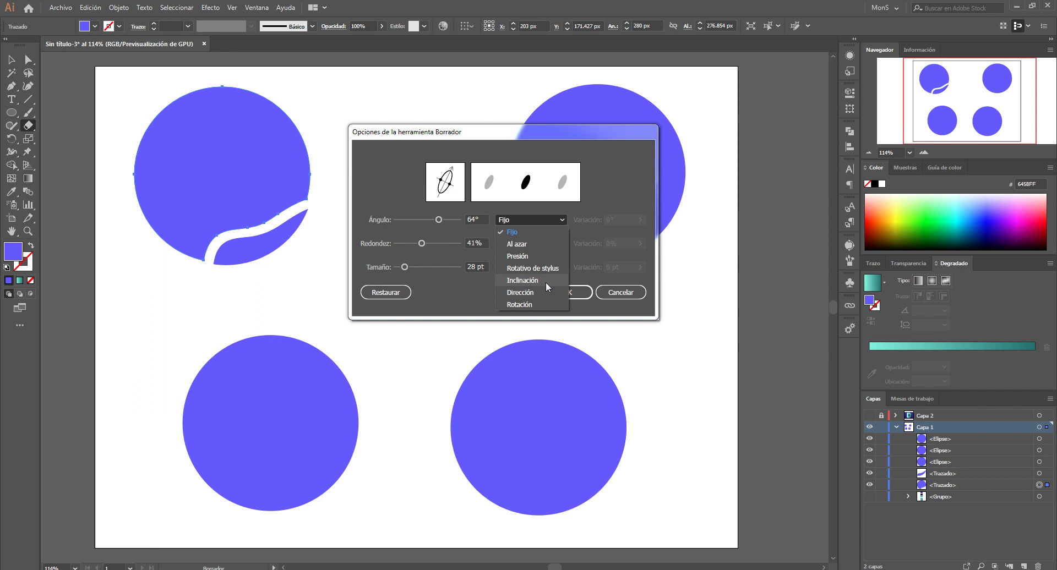
left_click(603, 243)
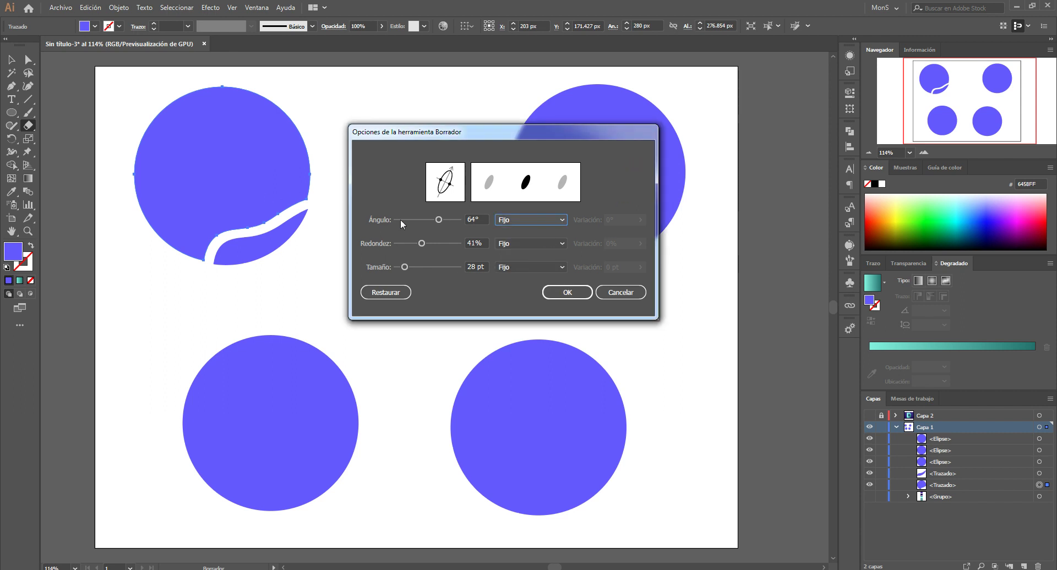
left_click_drag(404, 267, 401, 268)
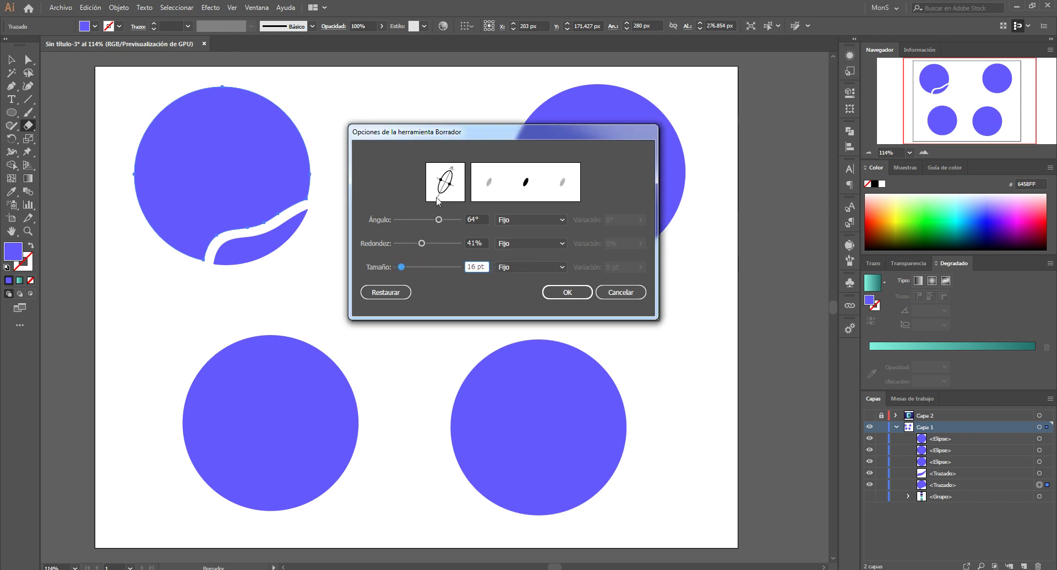
left_click(564, 296)
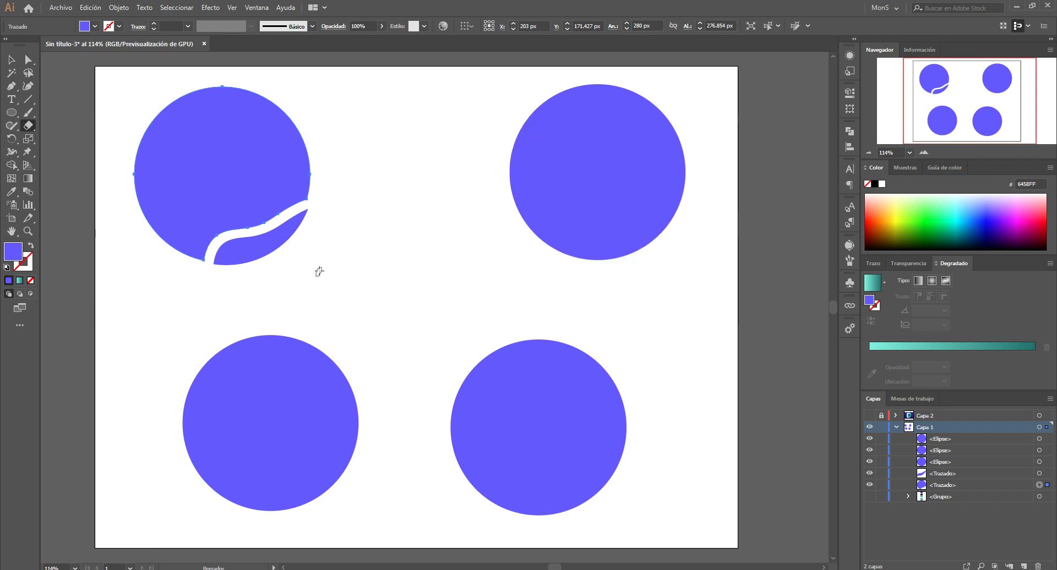
Erase a wavy stroke through the large piece from its lower-left edge to its upper-right edge
left_click(148, 250)
mouse_move(153, 238)
left_mouse_down()
mouse_move(169, 198)
mouse_move(195, 208)
left_mouse_up()
mouse_move(207, 204)
left_mouse_down()
mouse_move(215, 165)
mouse_move(247, 157)
mouse_move(293, 94)
left_mouse_up()
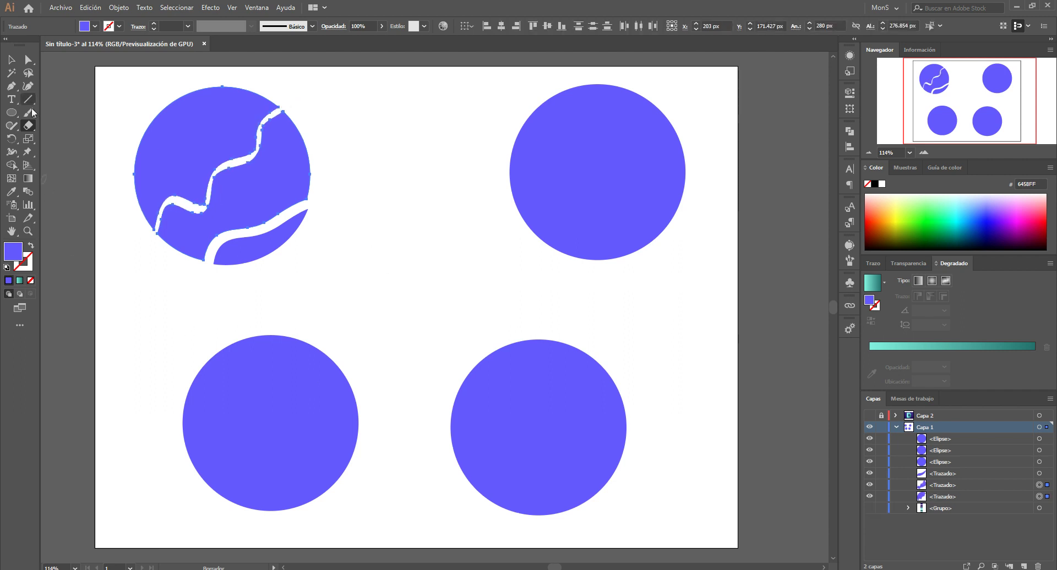
Move the three pieces of the upper-left circle apart, keeping them staggered diagonally with wider gaps between them
left_click(11, 60)
left_click(385, 221)
left_click_drag(178, 134, 160, 122)
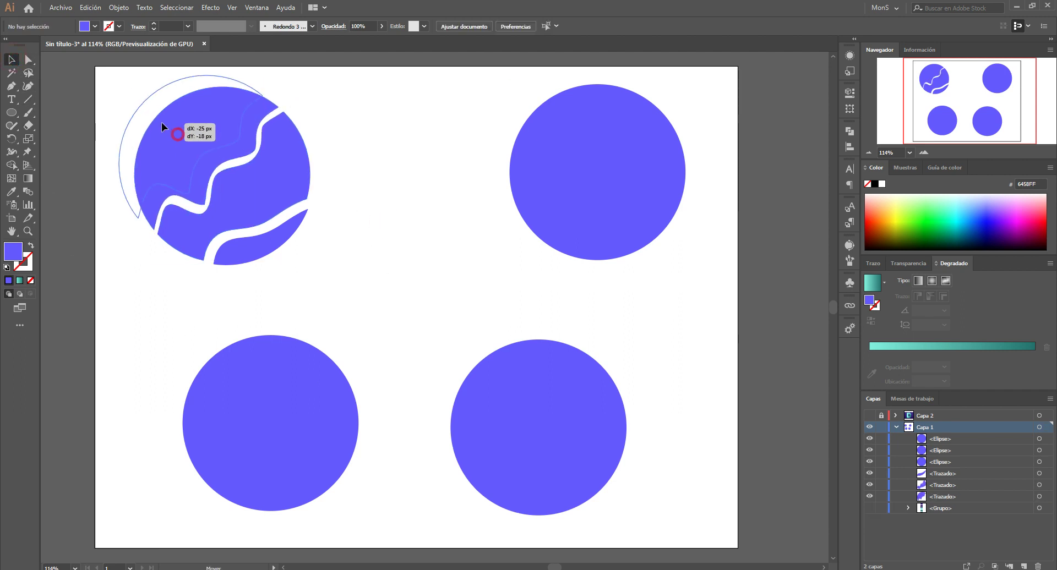
left_click_drag(247, 241, 281, 271)
left_click_drag(243, 188, 267, 215)
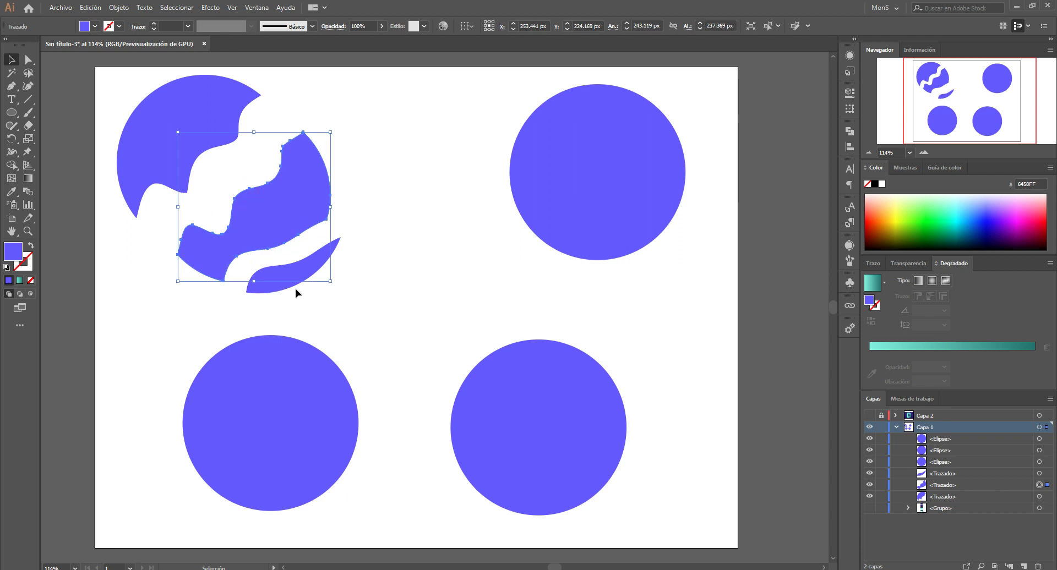
left_click_drag(295, 289, 284, 295)
left_click_drag(259, 232, 245, 224)
left_click(287, 274)
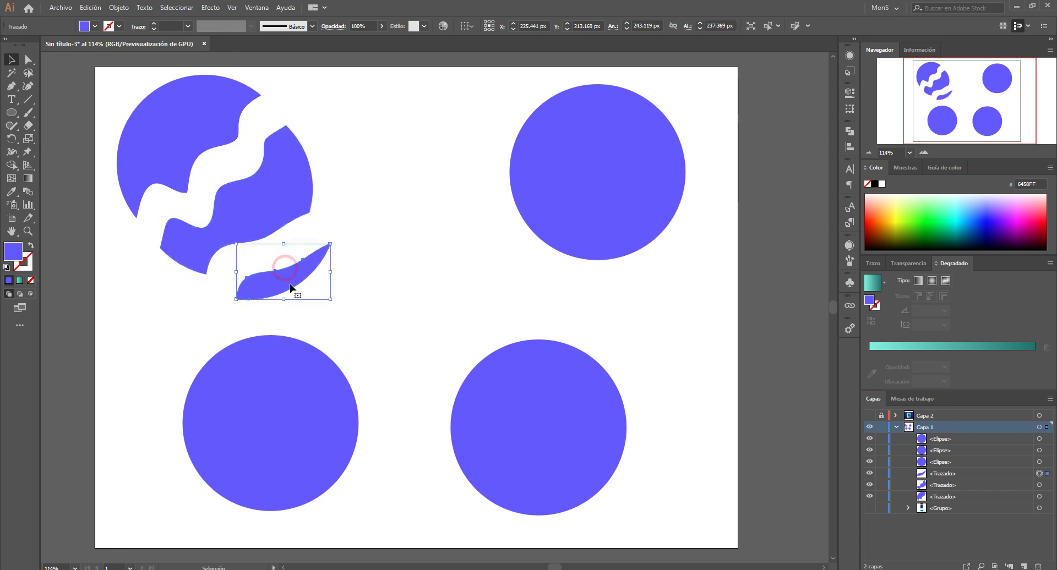
left_click(375, 113)
Erase a short slit from the outer edge into the topmost piece, stopping before it cuts all the way through
left_click(212, 118)
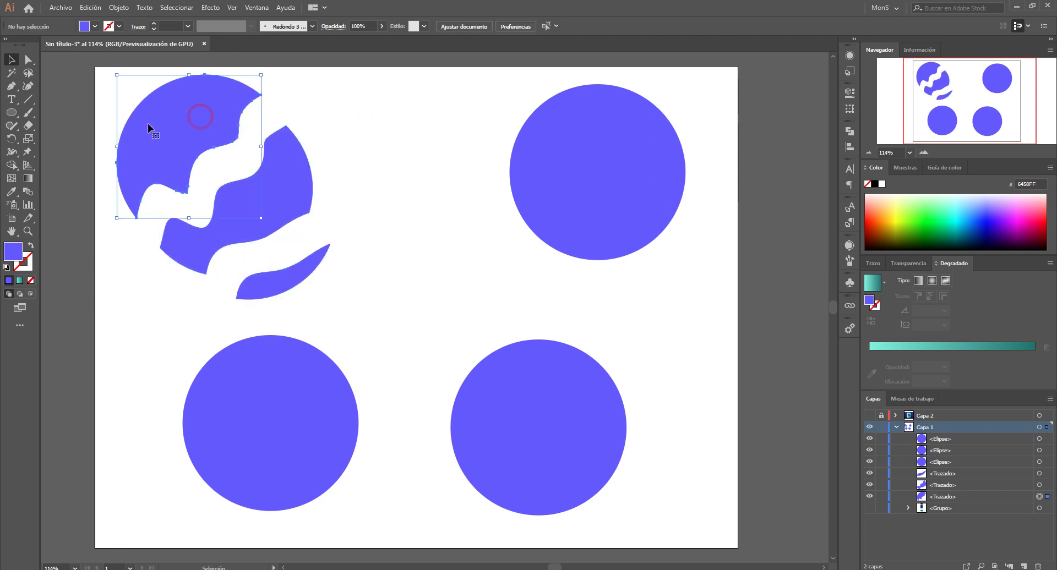
left_click(29, 126)
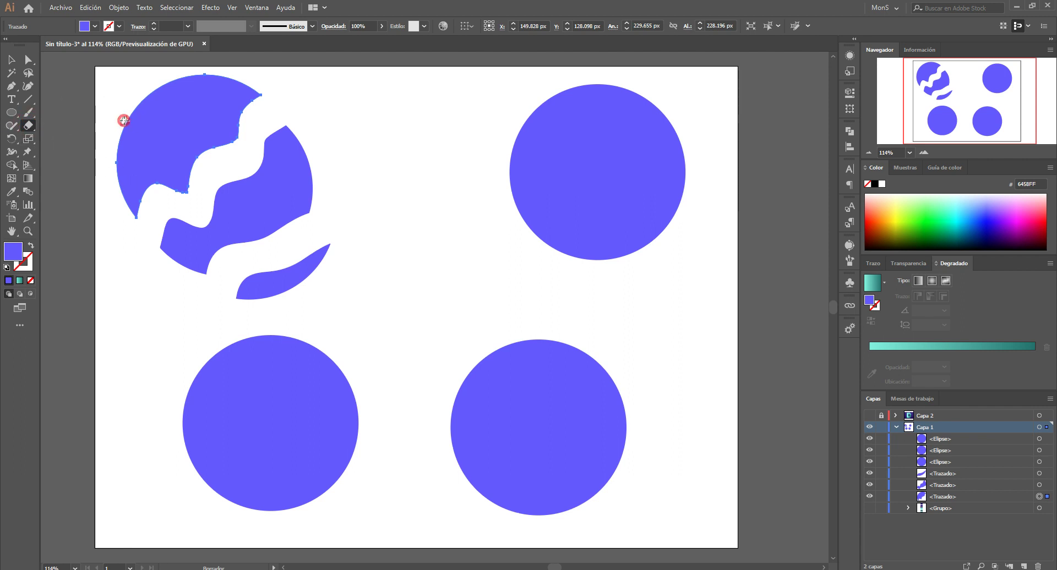
left_click_drag(118, 117, 190, 137)
Examine the partially cut piece's anchor points with Direct Selection, and select the middle wavy piece as a whole object
left_click(12, 59)
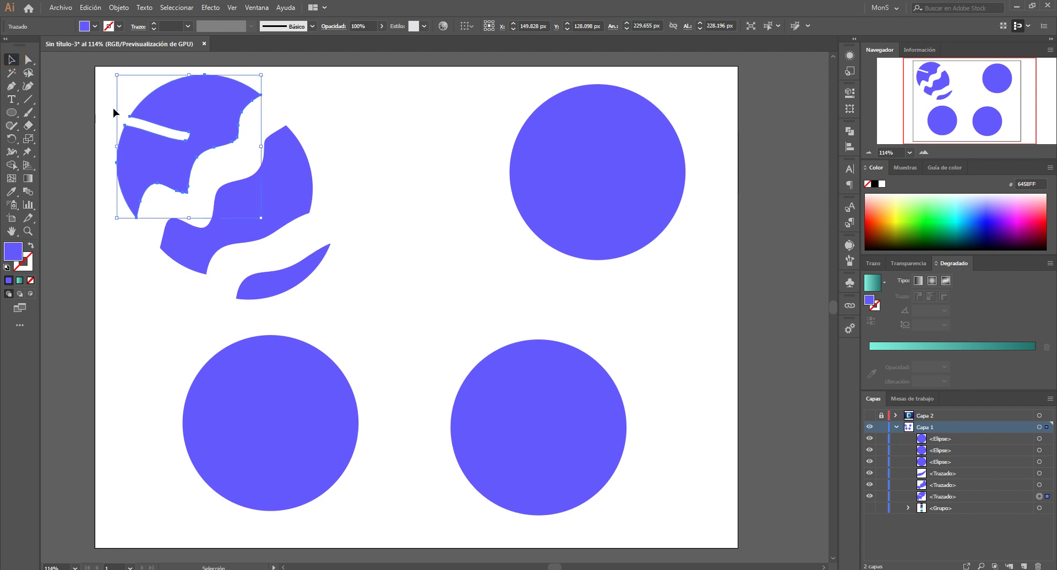
left_click(29, 59)
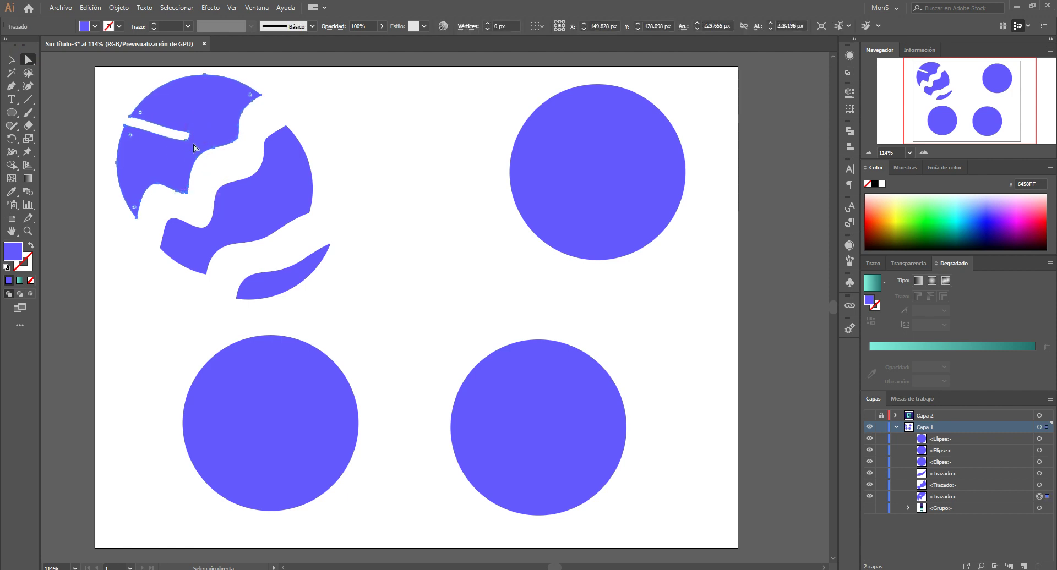
left_click(129, 127)
key("v")
left_click(290, 208)
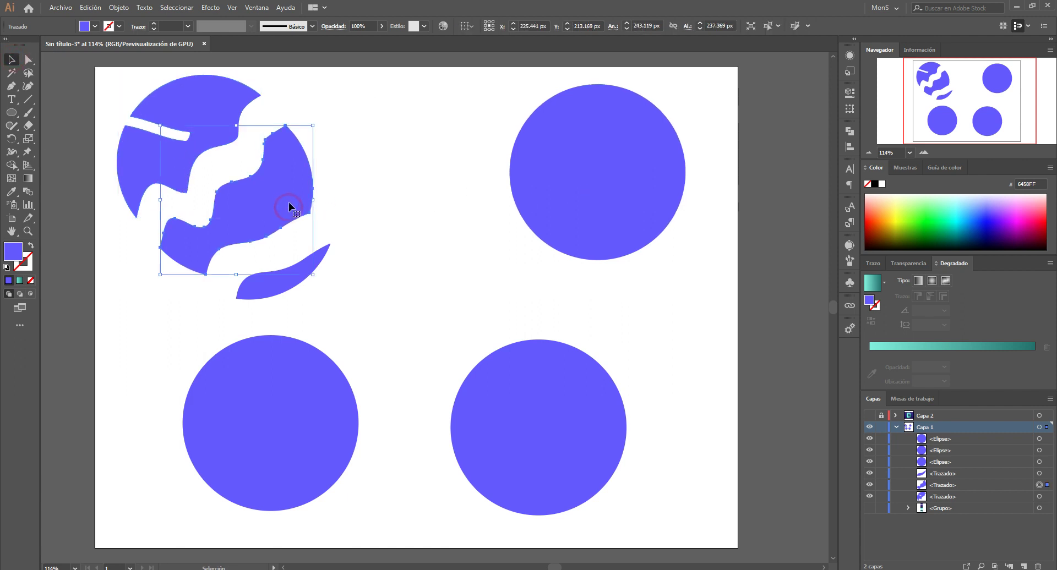
Move the middle wavy piece and the bottom piece of the upper-left circle slightly upward, and clear the selection
left_click_drag(290, 207, 291, 201)
left_click_drag(297, 267, 294, 252)
left_click(388, 210)
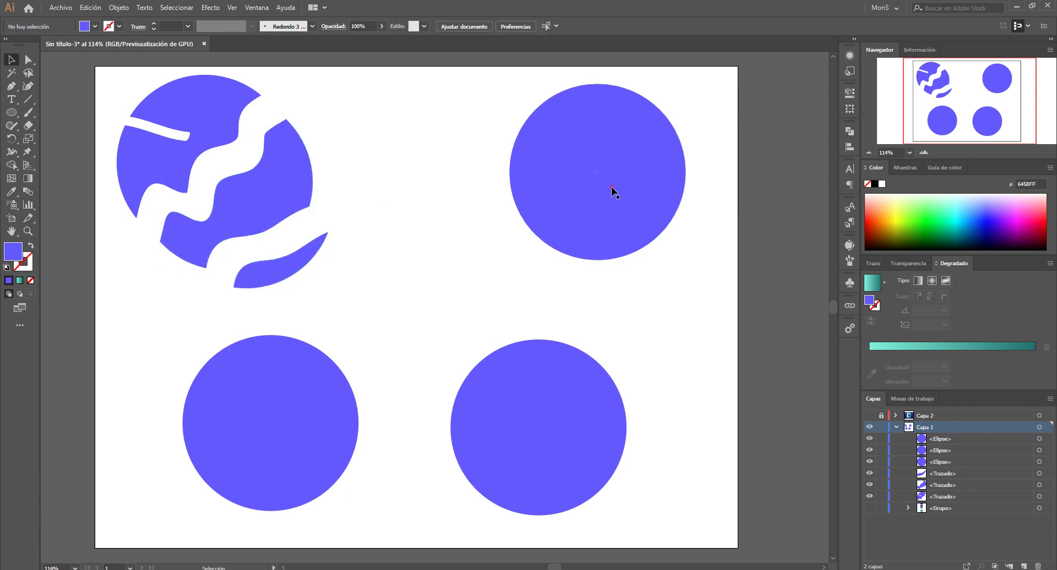
Cut the upper-right circle in half with the Scissors tool at its left and right anchor points
left_click(611, 187)
left_click(28, 127)
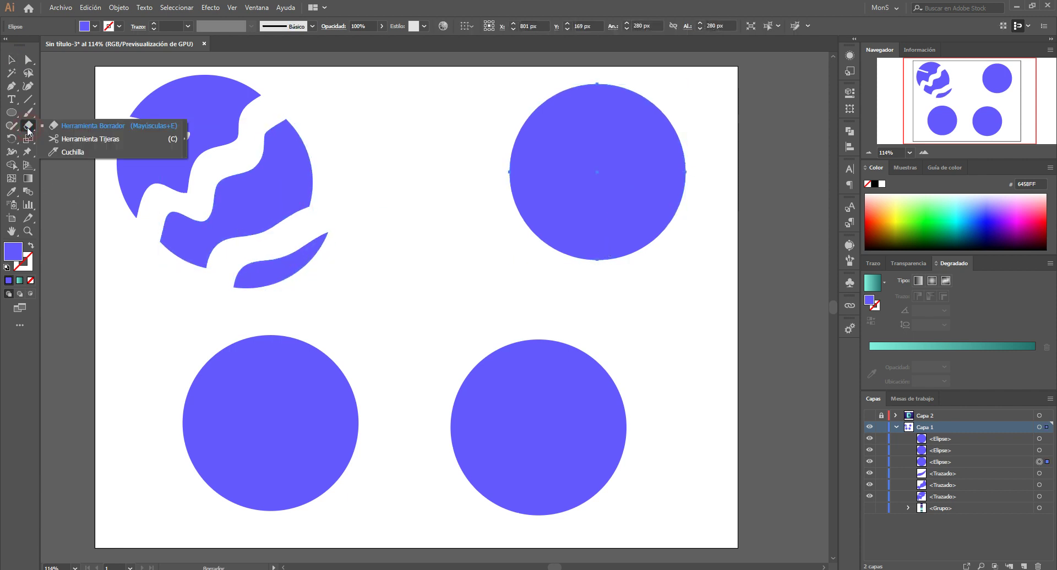
left_click(113, 139)
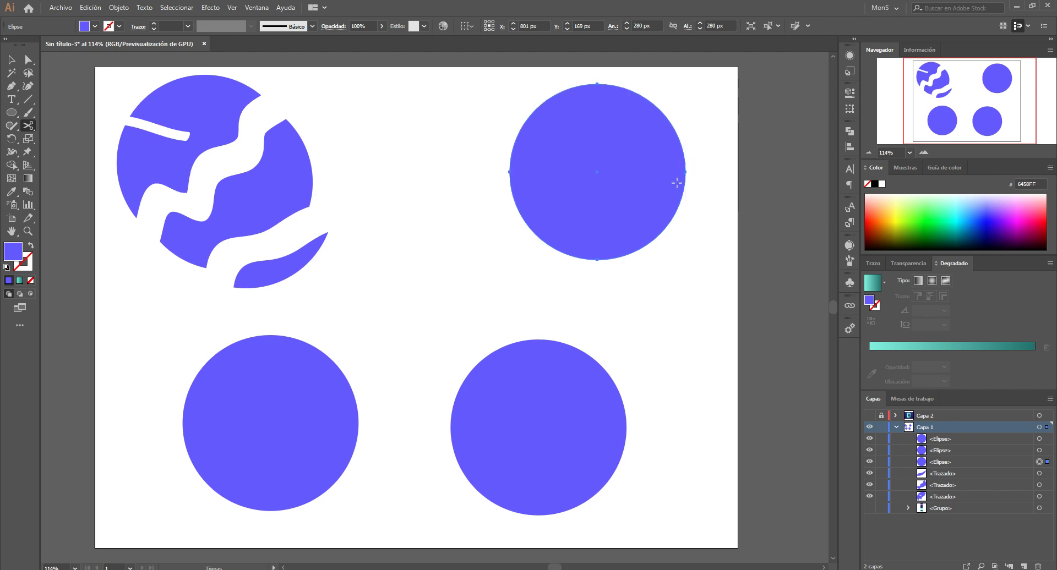
left_click(509, 172)
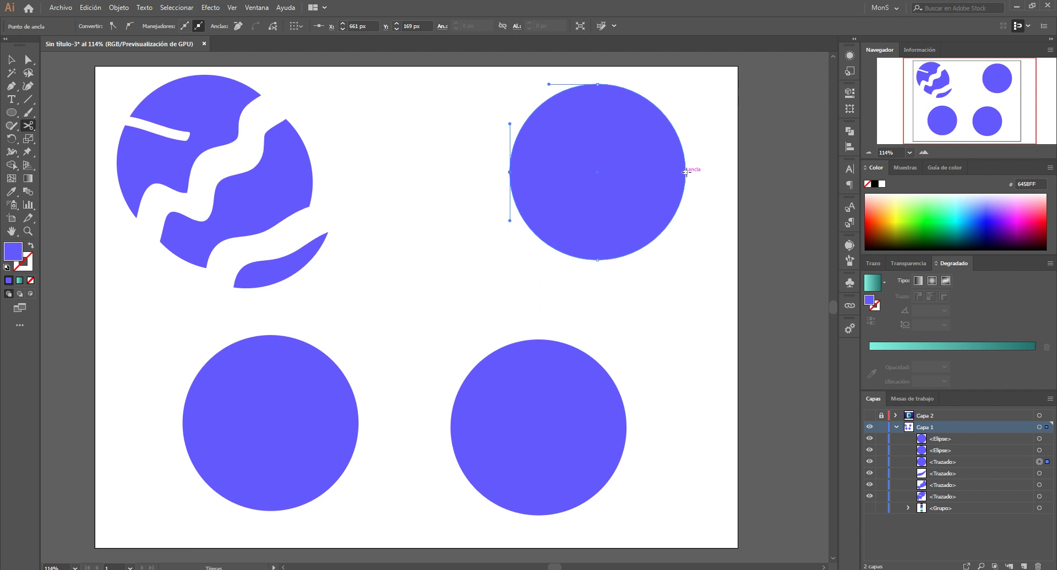
left_click(685, 172)
Move the top half of the upper-right circle up and its bottom half down, leaving a horizontal gap between them
left_click(11, 59)
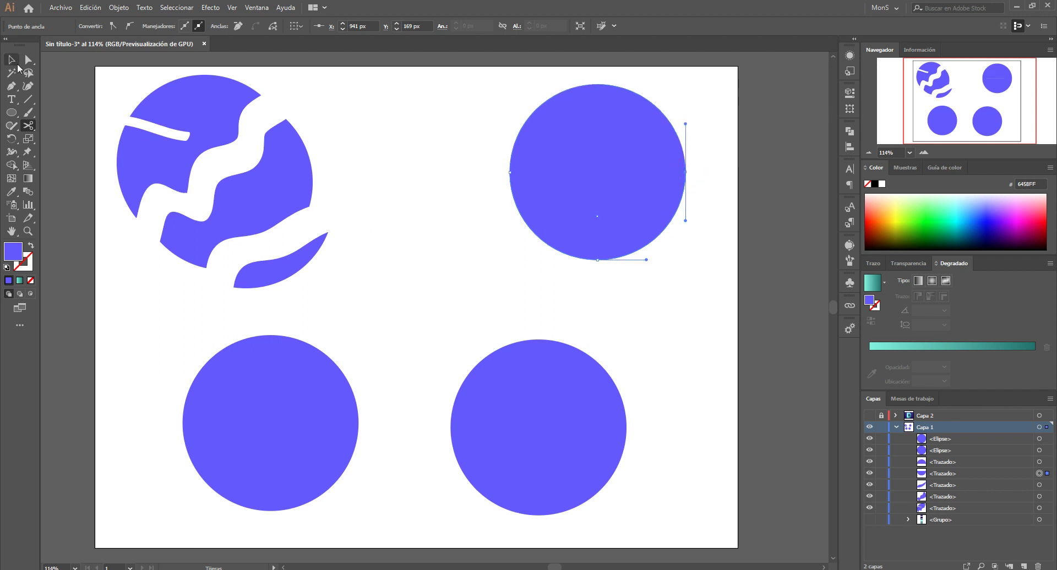
left_click_drag(590, 139, 587, 132)
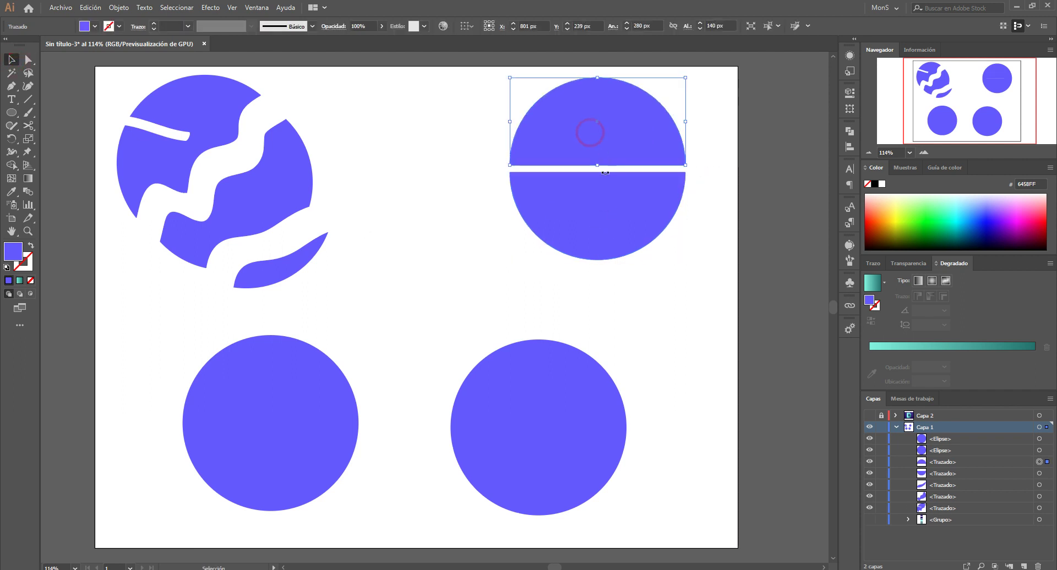
left_click_drag(611, 203, 611, 213)
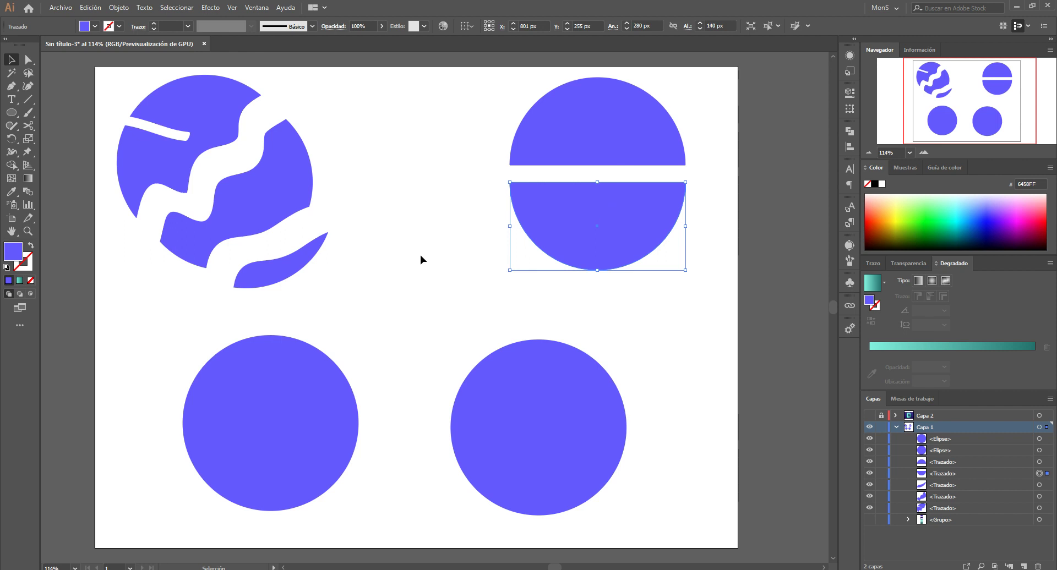
Swap the lower-left circle's fill and stroke, and cut its outline at the left anchor point with the Scissors tool
left_click(319, 391)
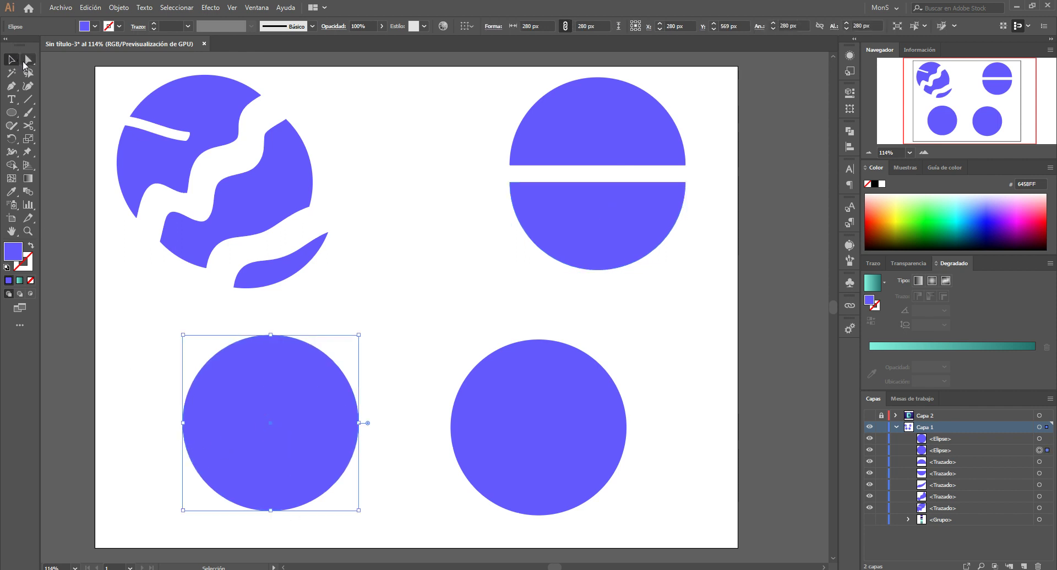
left_click(31, 245)
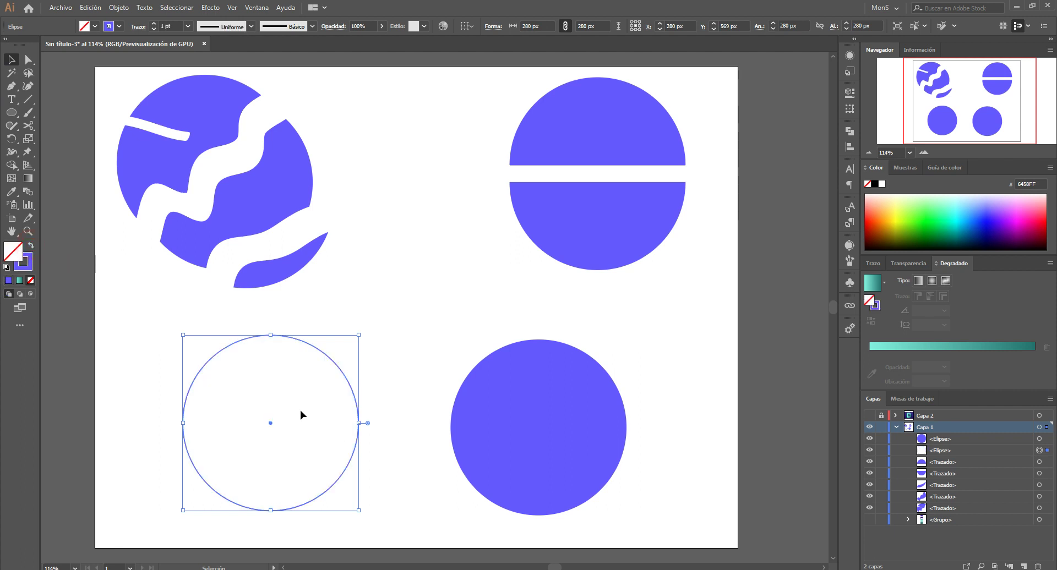
left_click(29, 125)
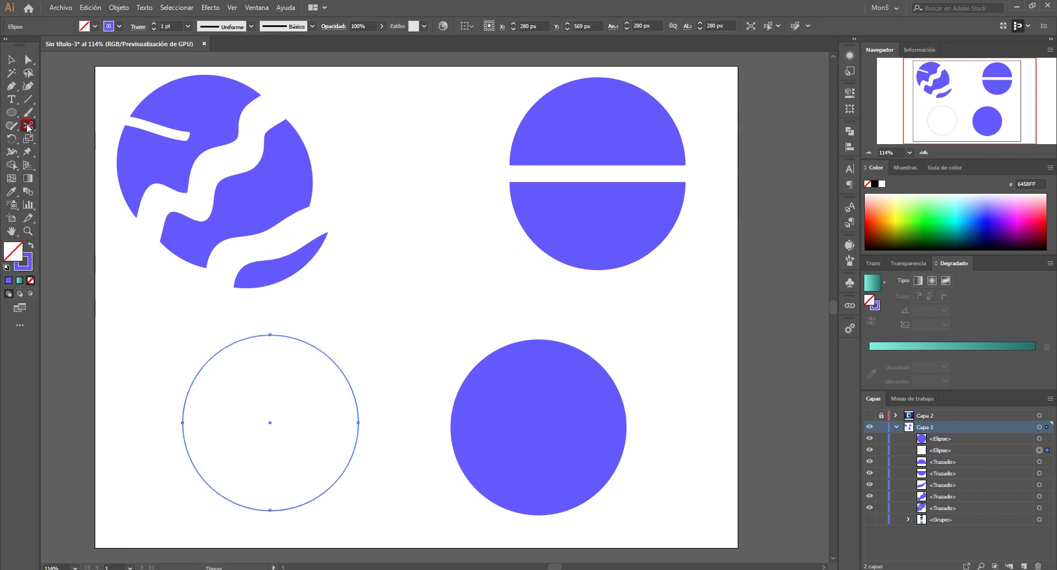
left_click(181, 423)
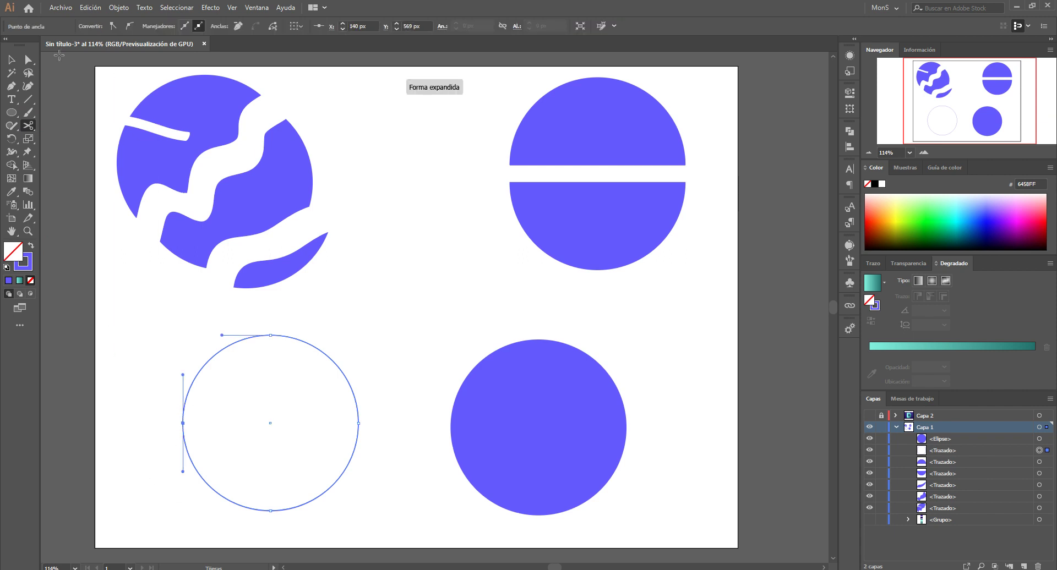
Pull the cut ends of the lower-left outline outward to the left with Direct Selection, leaving an opening between them
left_click(26, 60)
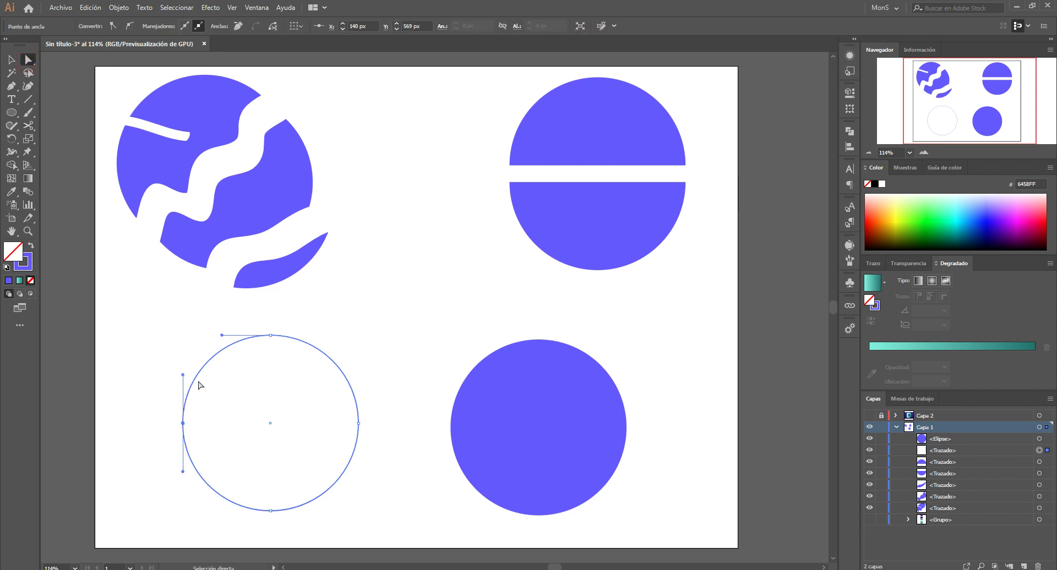
left_click_drag(183, 425, 143, 405)
key("ctrl+z")
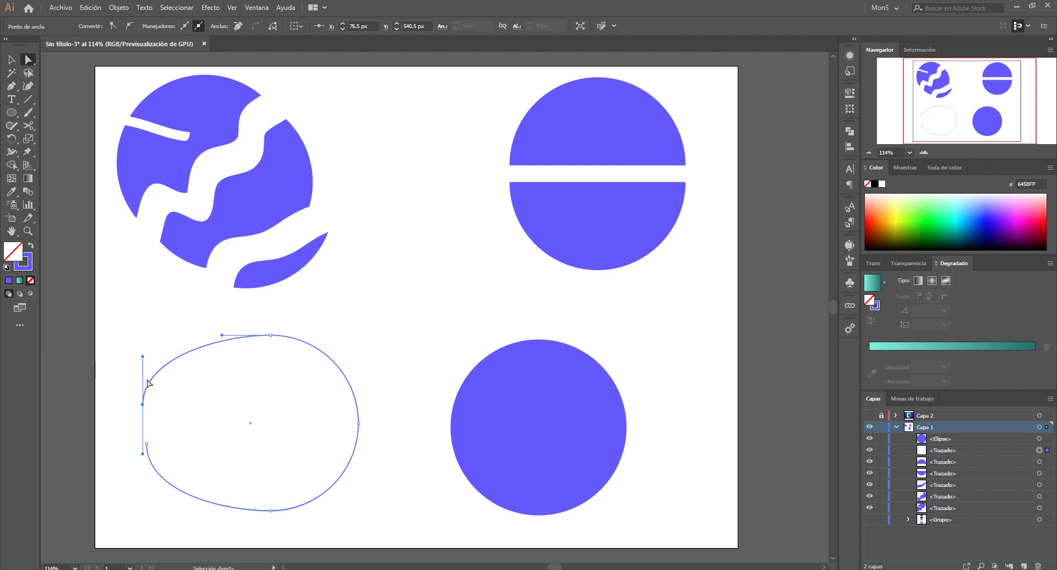
Slice the lower-right circle with the Knife (Cuchilla) along a freehand curve from its left edge to its top edge
left_click(11, 60)
left_click(550, 427)
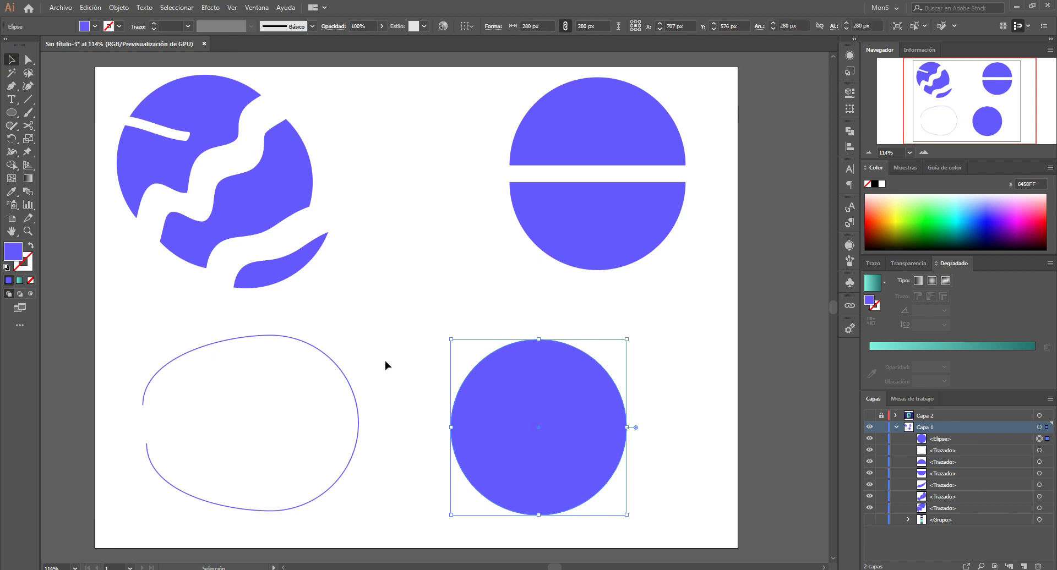
left_click(29, 126)
left_click_drag(30, 131, 106, 157)
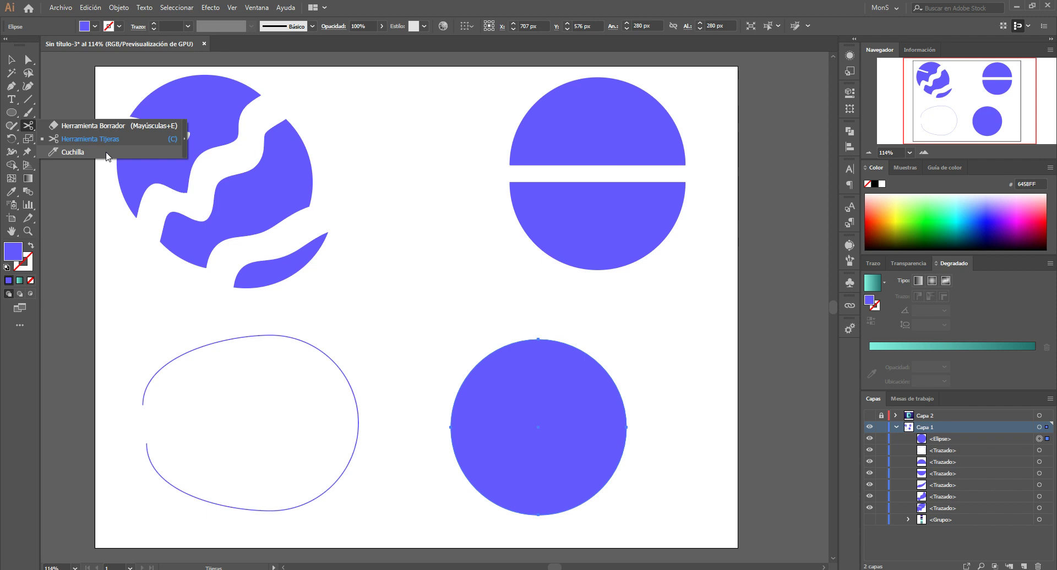
left_click_drag(107, 157, 106, 155)
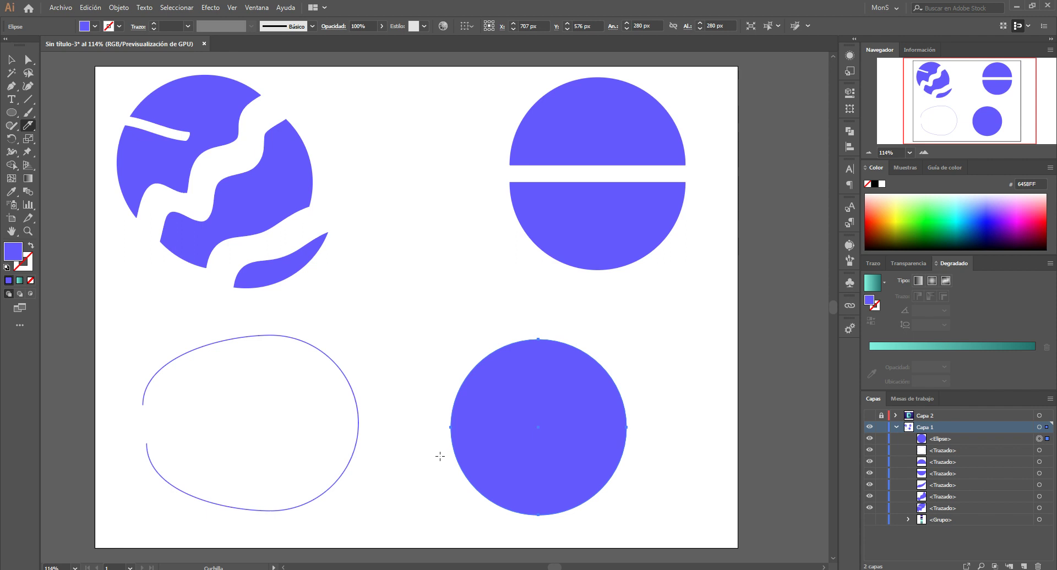
left_click(437, 458)
left_click_drag(520, 341, 523, 306)
Move the sliced-off piece of the lower-right circle up and to the left, away from the larger piece
left_click(11, 59)
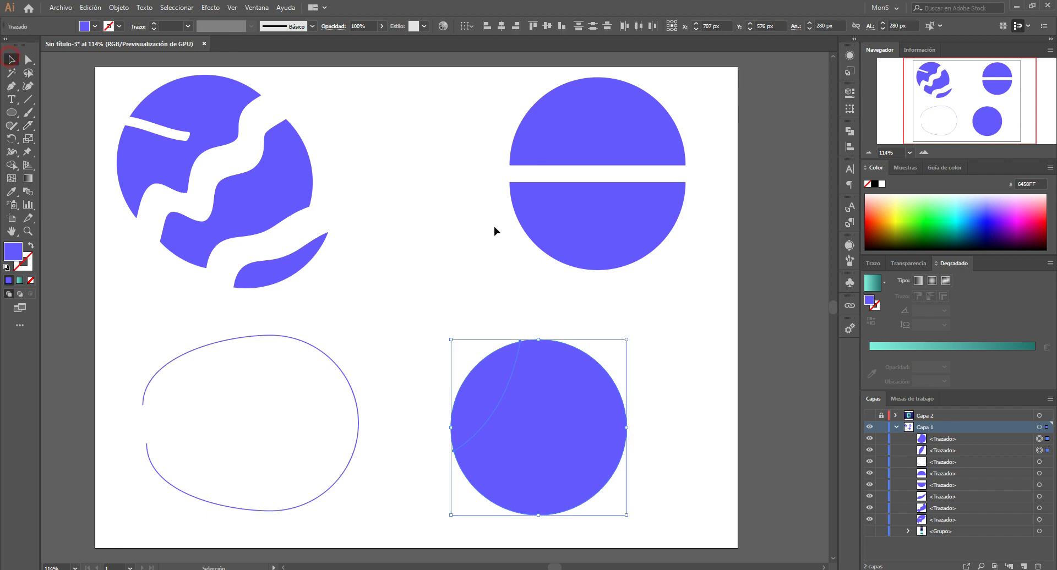
left_click(609, 289)
left_click(472, 385)
left_click_drag(471, 384, 460, 372)
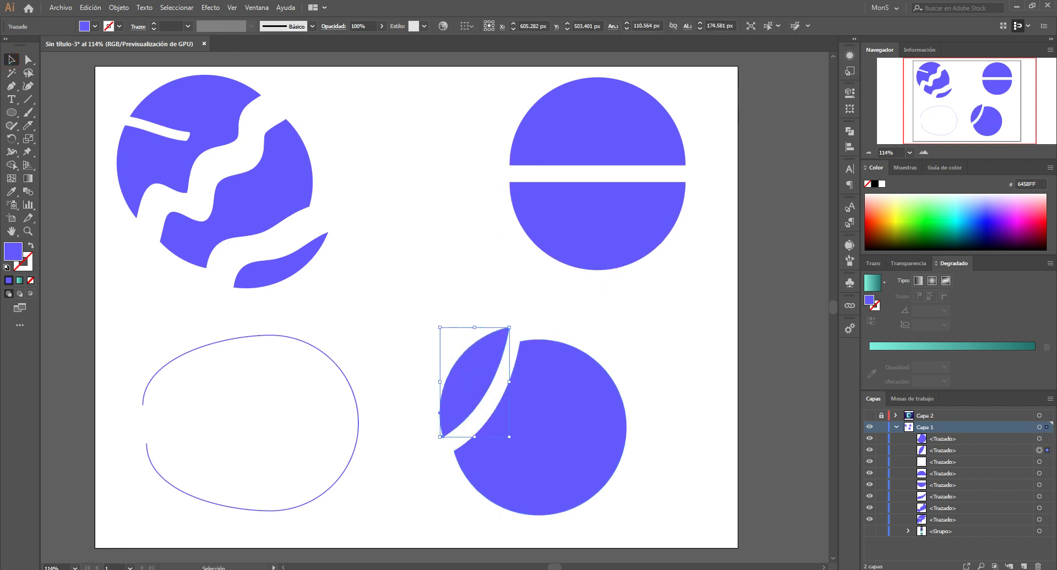
Make a short Knife cut from the outer edge into the small sliced-off piece, stopping before it reaches the other side
left_click(28, 125)
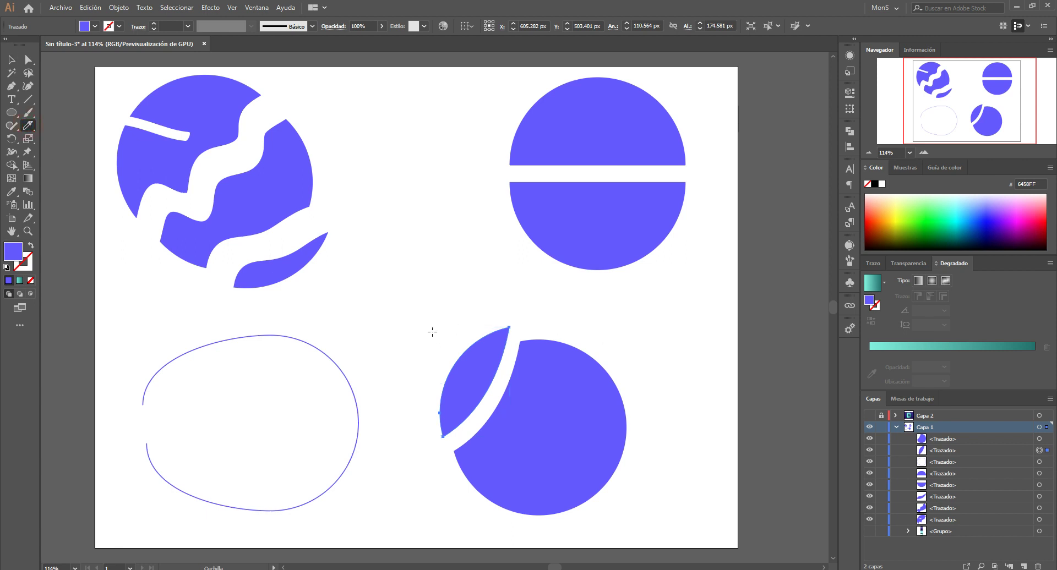
left_click_drag(448, 347, 474, 378)
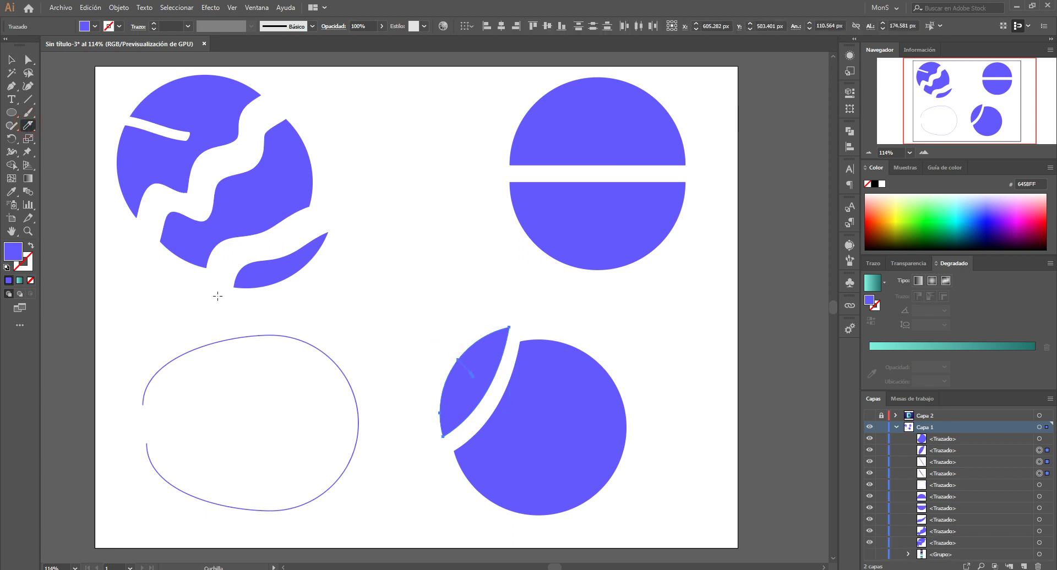
left_click(11, 59)
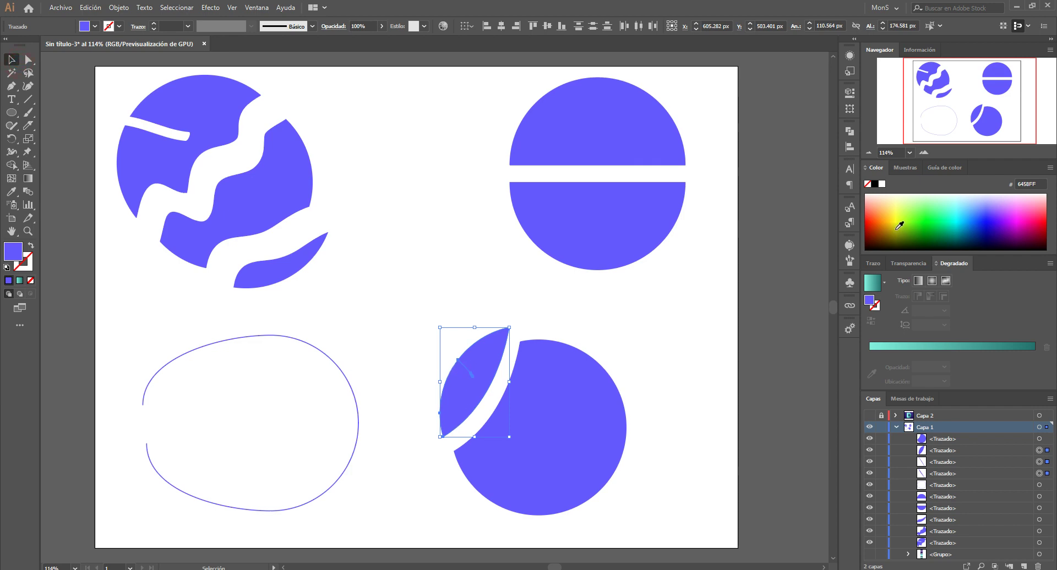
Open the short knife cut into a visible slit by moving its inner anchor points with Direct Selection
scroll(436, 307, "up", 6)
left_click_drag(804, 351, 492, 103)
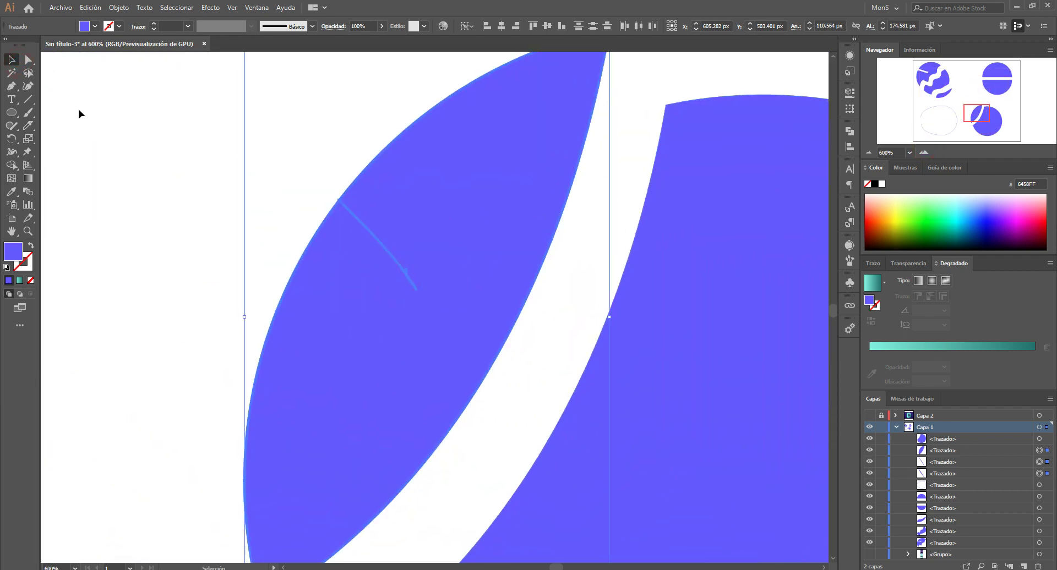
left_click(22, 58)
left_click(415, 286)
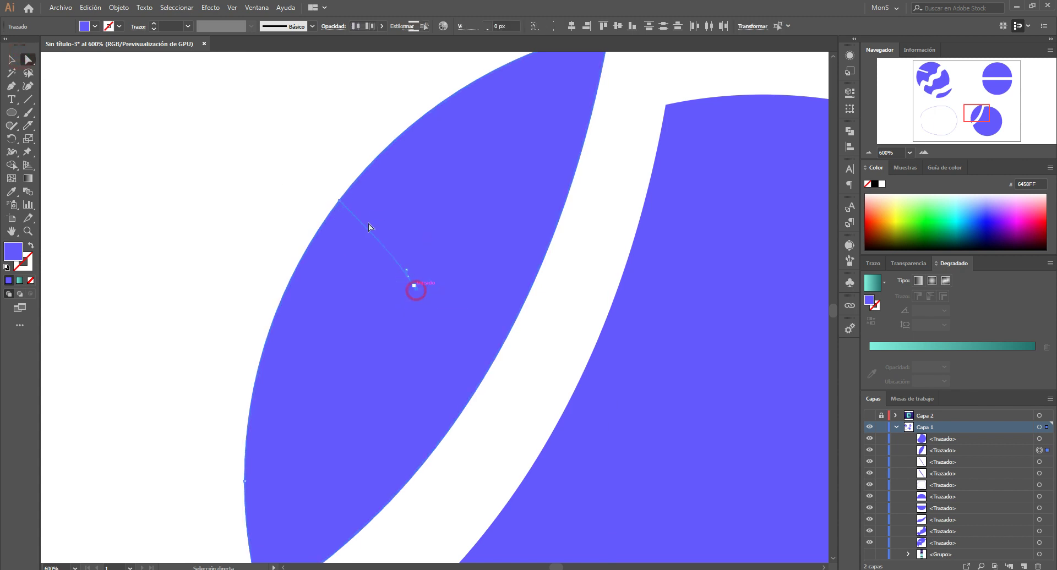
left_click_drag(339, 203, 413, 259)
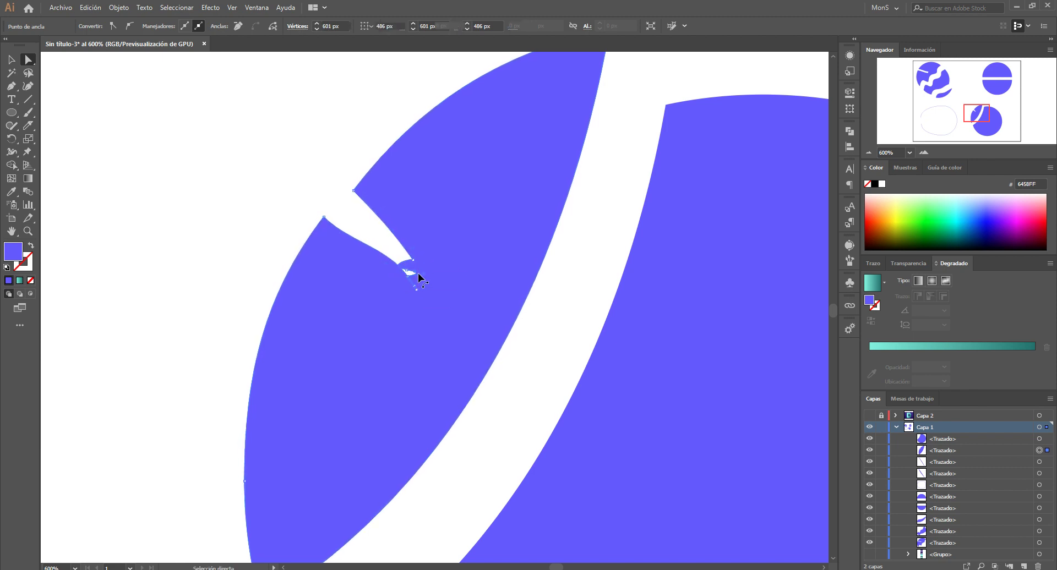
left_click(408, 272)
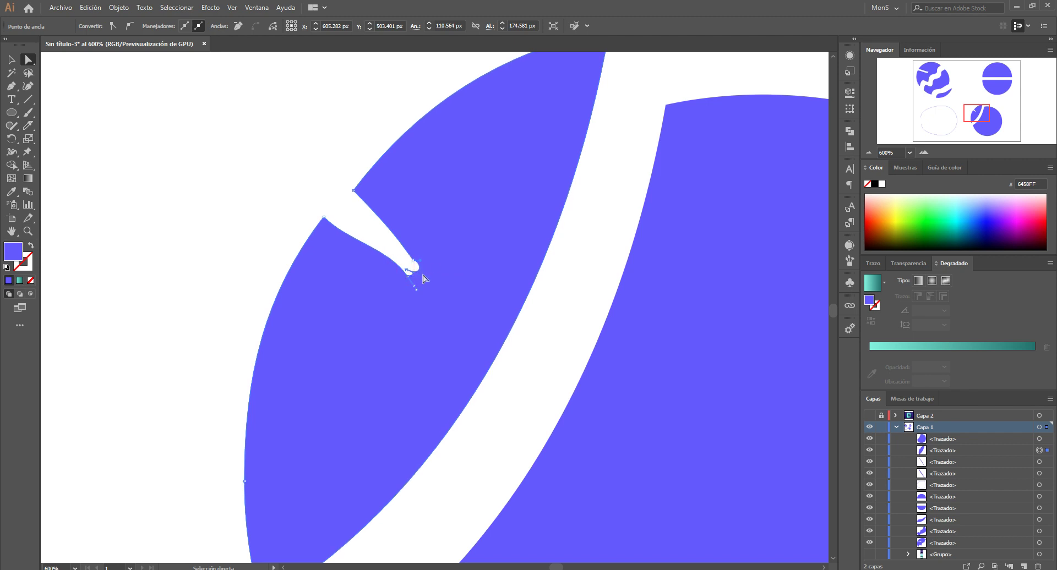
left_click_drag(412, 271, 443, 303)
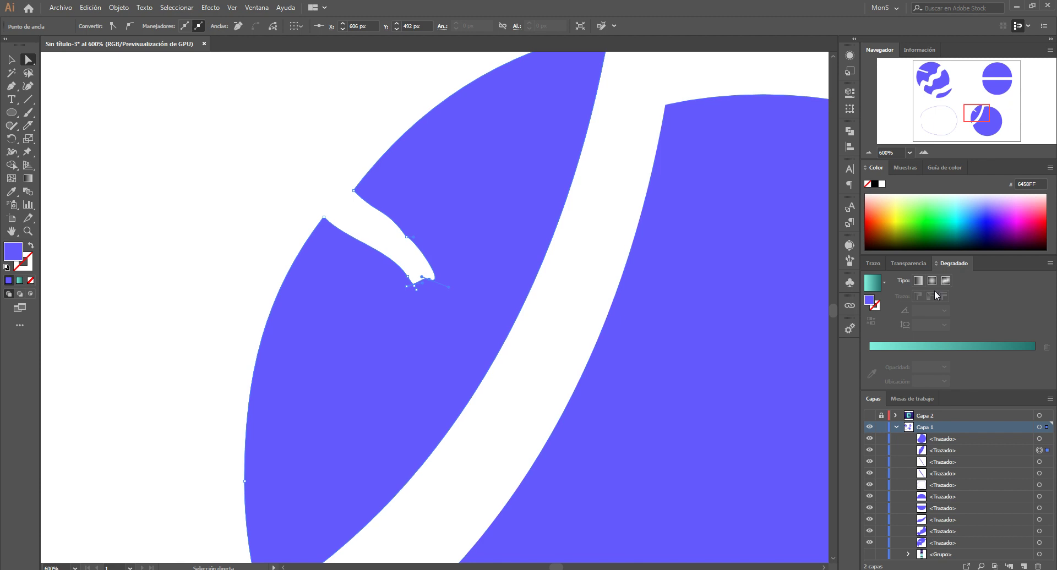
Slice the large piece of the lower-right circle with the Knife along a wavy line from its upper-right edge to its bottom edge
left_click(868, 152)
left_click(868, 152)
left_click(868, 153)
left_click_drag(562, 387, 501, 309)
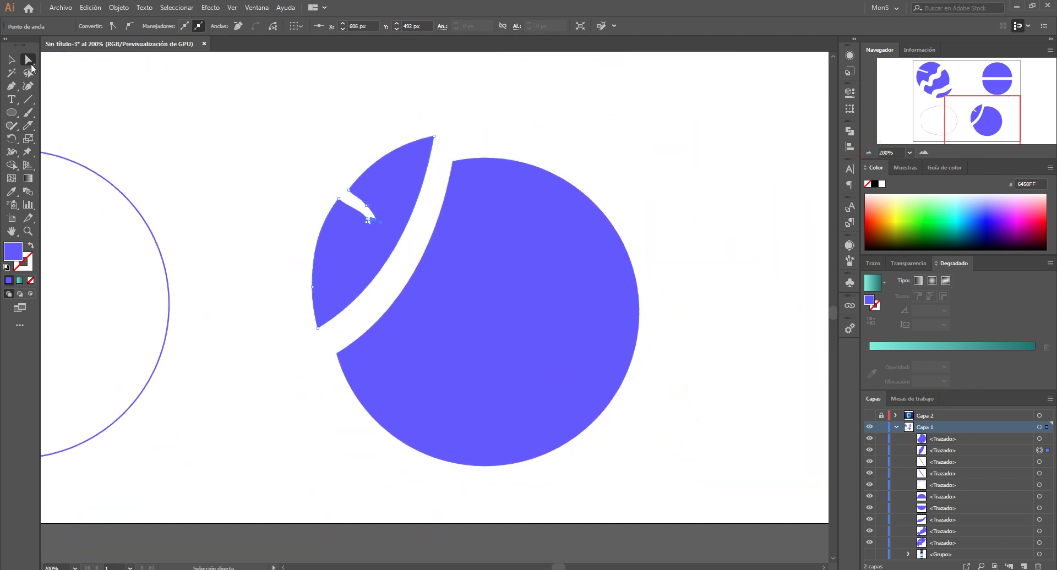
key("v")
left_click(496, 335)
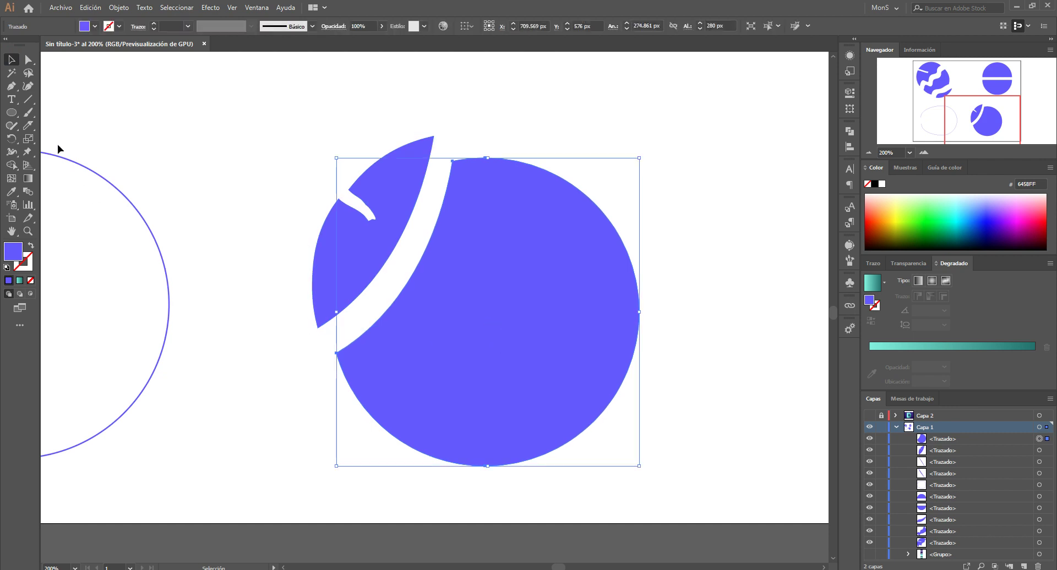
left_click(27, 126)
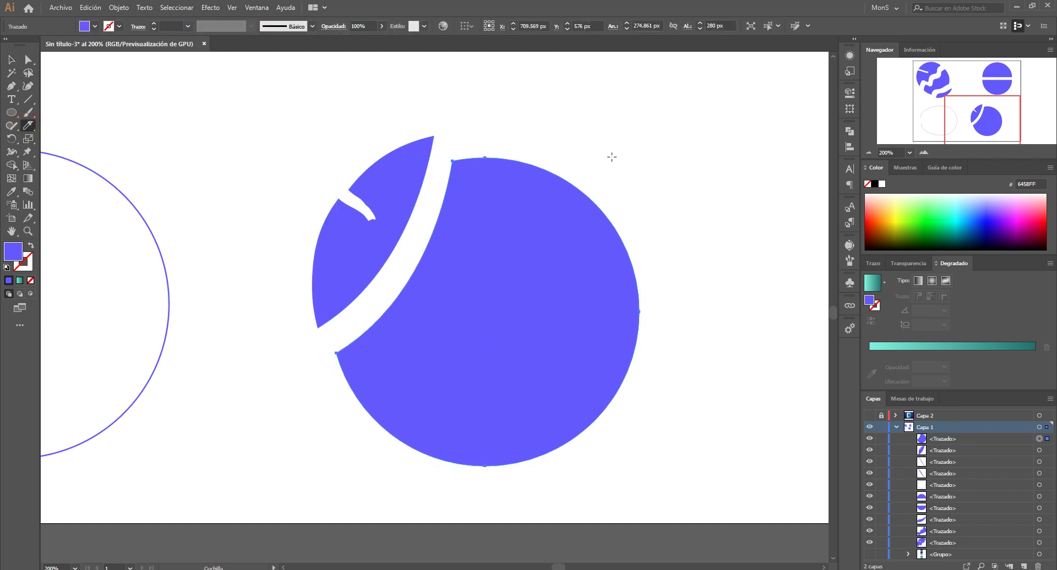
mouse_move(608, 161)
left_mouse_down()
mouse_move(577, 202)
mouse_move(587, 274)
left_mouse_up()
left_click_drag(544, 420, 538, 467)
Move the wavy-edged right slice away to the right of the large piece, and clear the selection
left_click(11, 60)
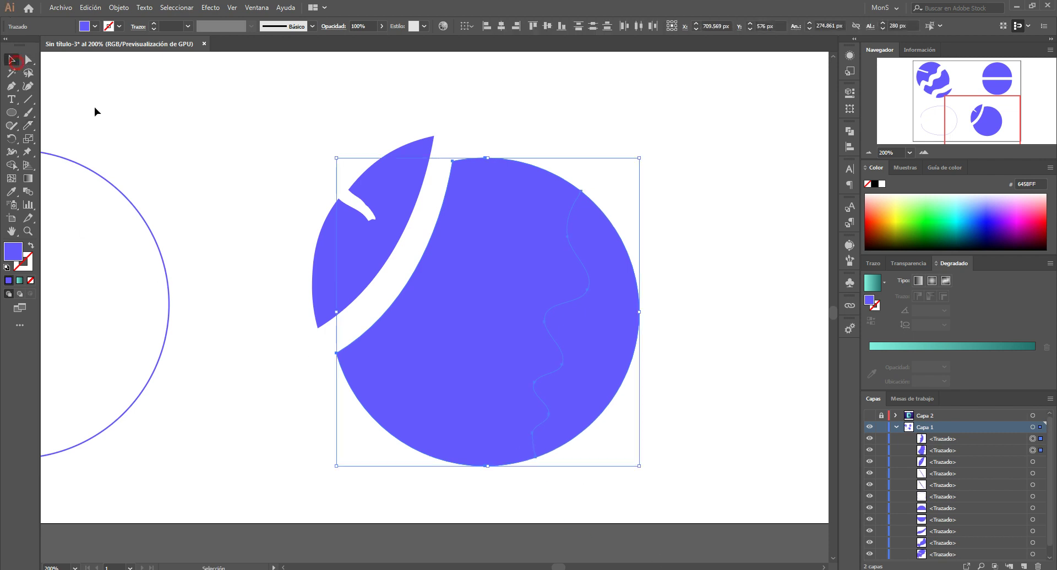
left_click(741, 349)
left_click_drag(592, 312, 670, 327)
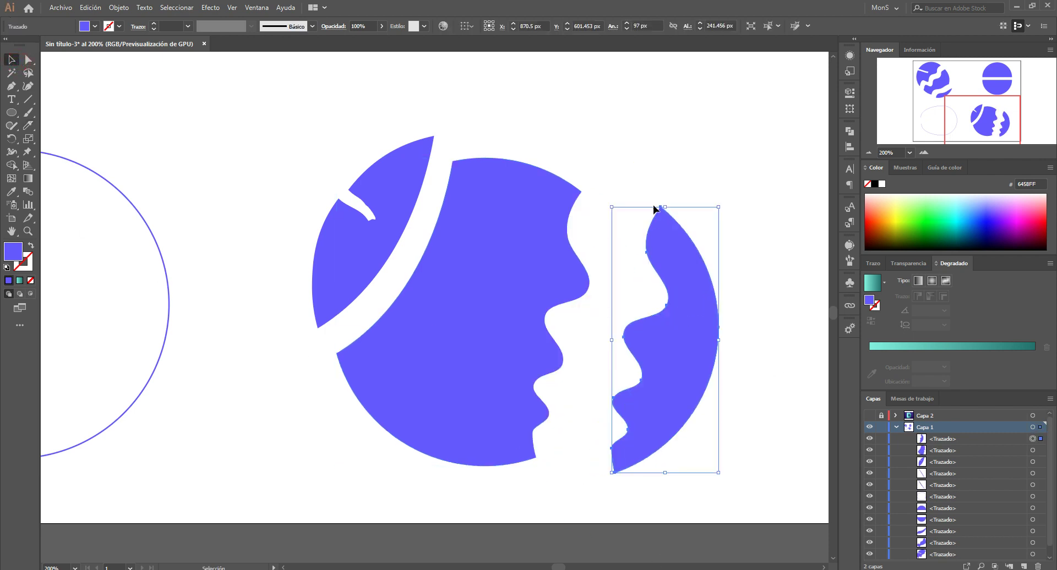
left_click(632, 146)
Group all the cut shapes on the artboard and hide the group in Capa 1, leaving the artboard empty
key("ctrl+0")
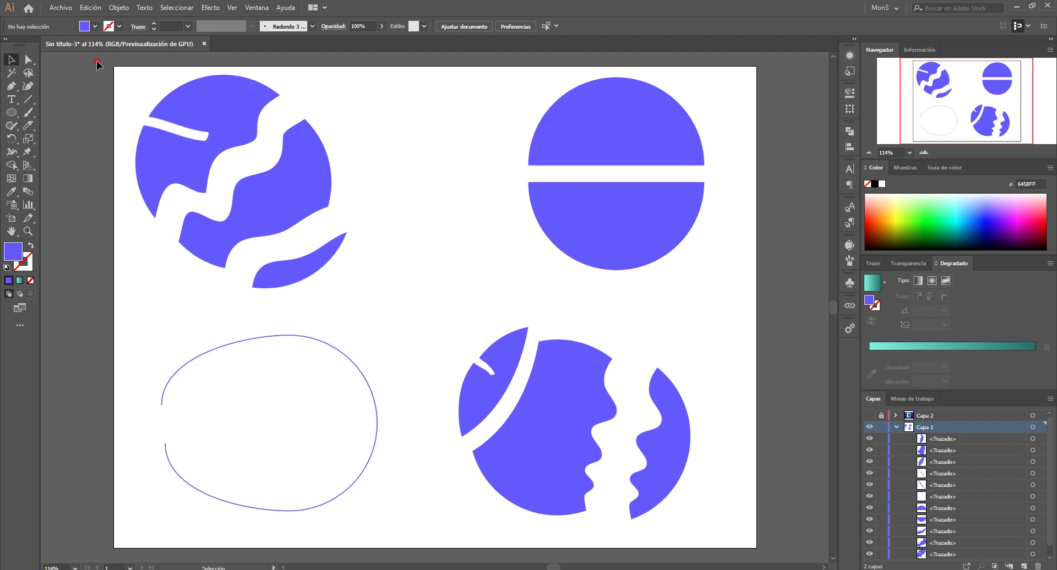
left_click_drag(97, 61, 747, 540)
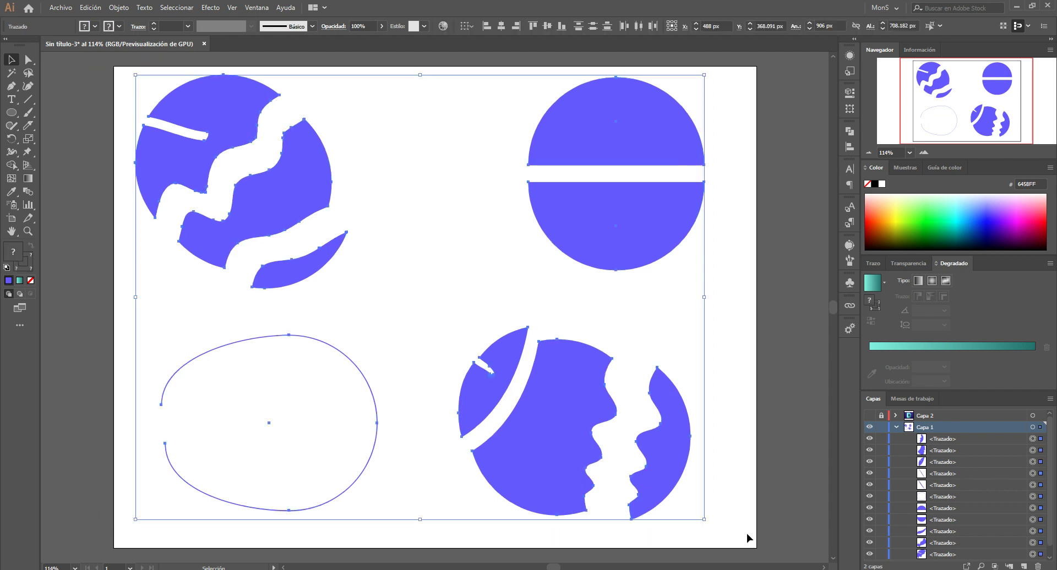
key("ctrl+g")
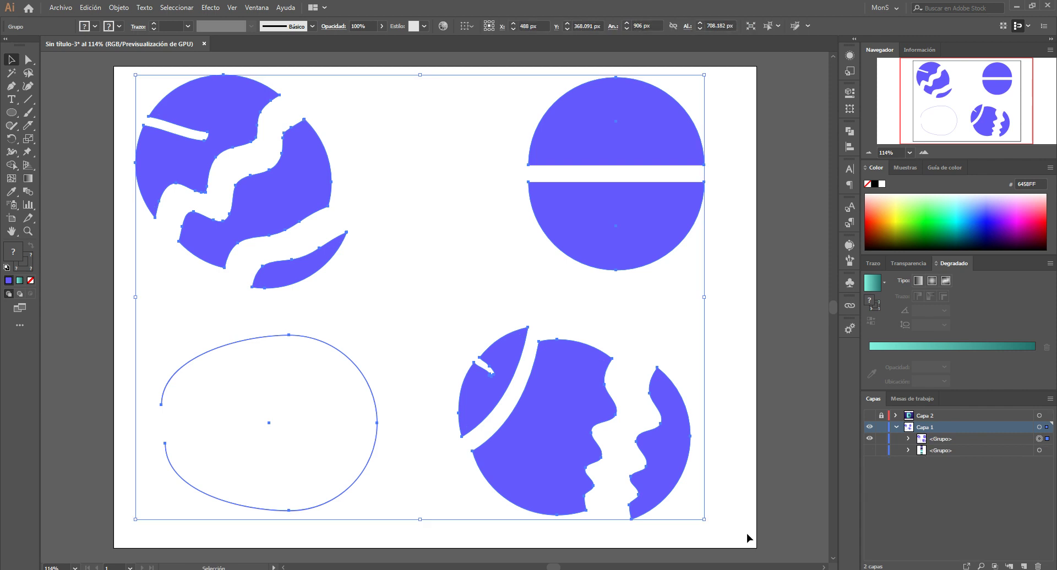
left_click(869, 439)
left_click(411, 228)
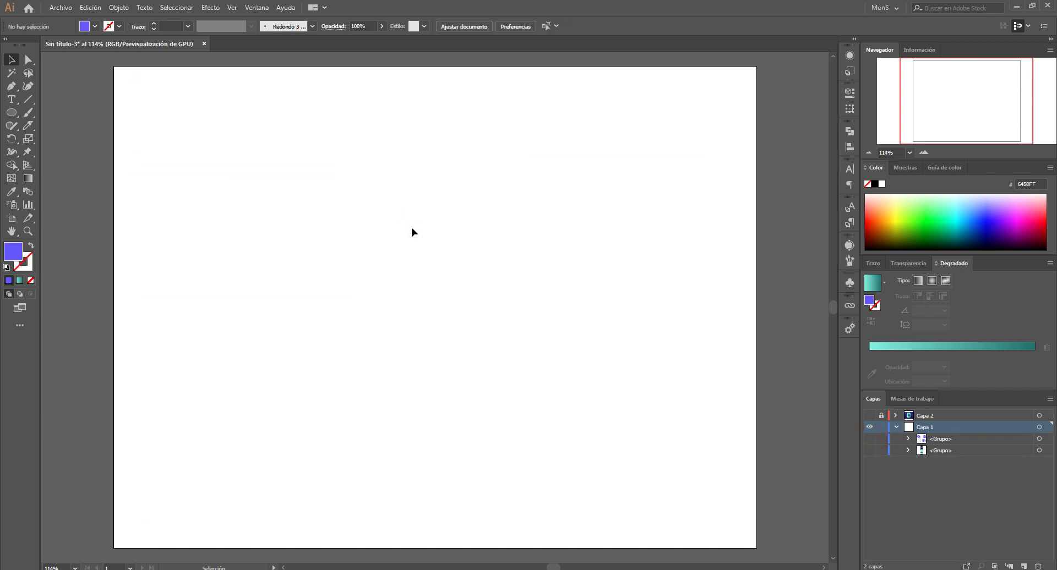
Preview the finished furry D artwork on Capa 2, and hide the layer again
left_click(870, 416)
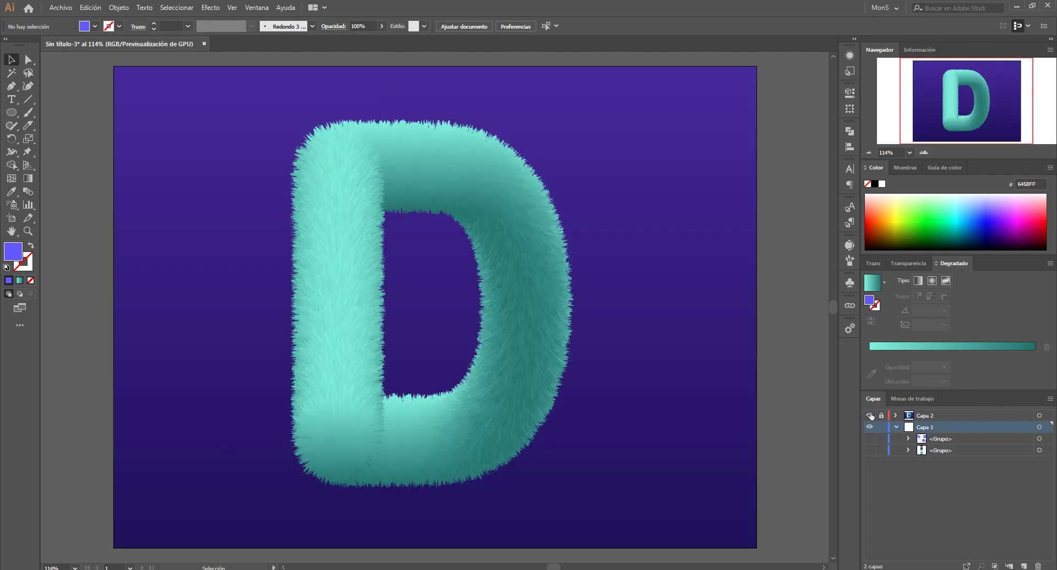
left_click(869, 416)
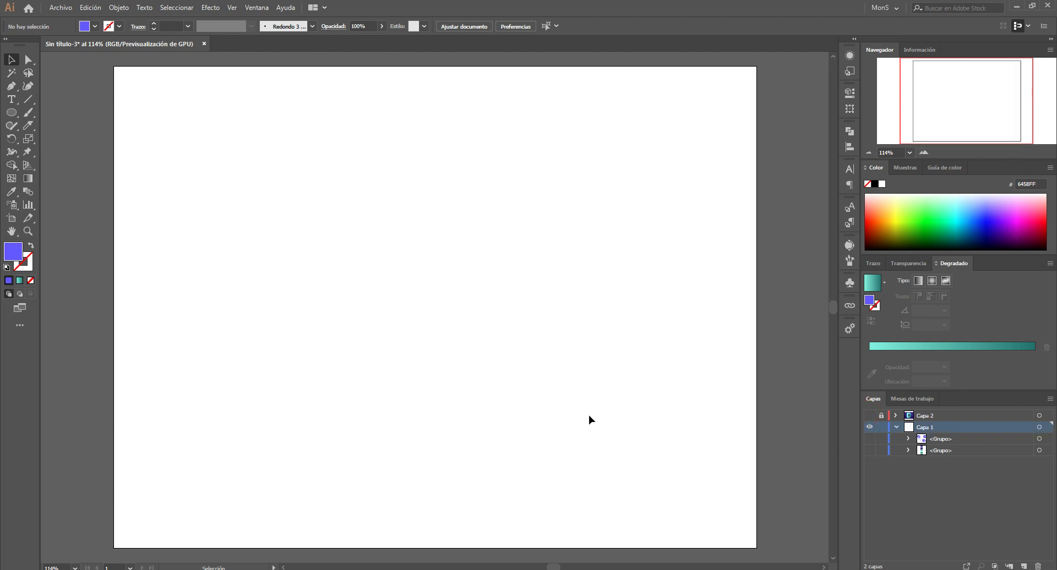
left_click_drag(589, 416, 517, 411)
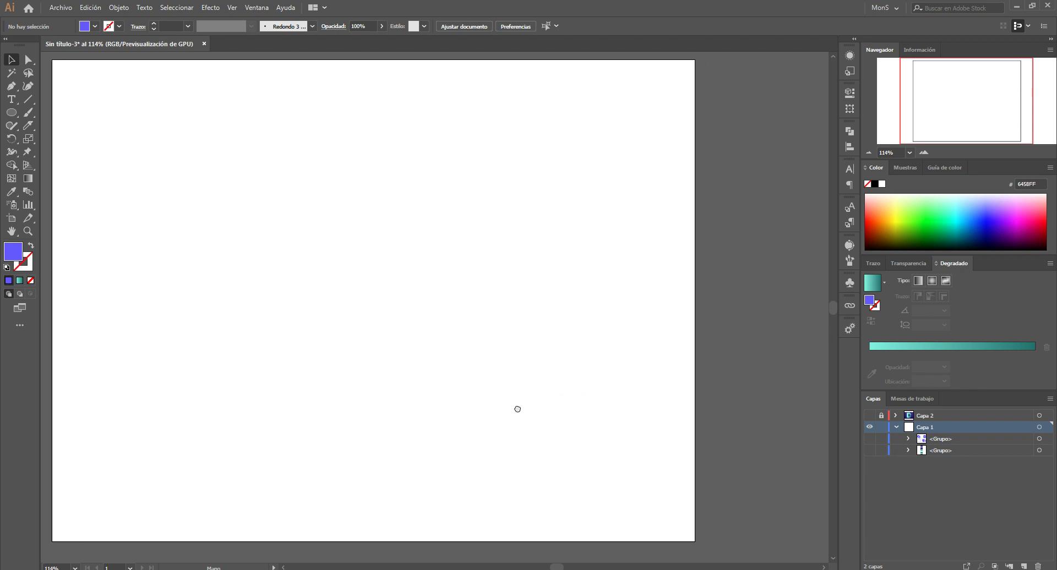
Make the group of four hex-coded colour swatches in Capa 1 visible beside the artboard
left_click(870, 450)
left_click_drag(380, 335, 392, 342)
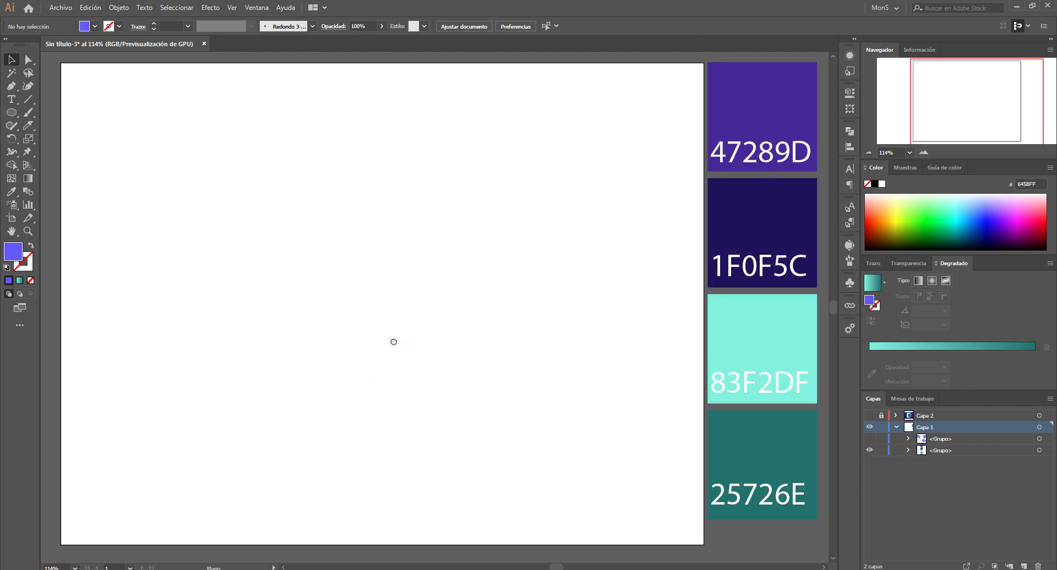
left_click(762, 115)
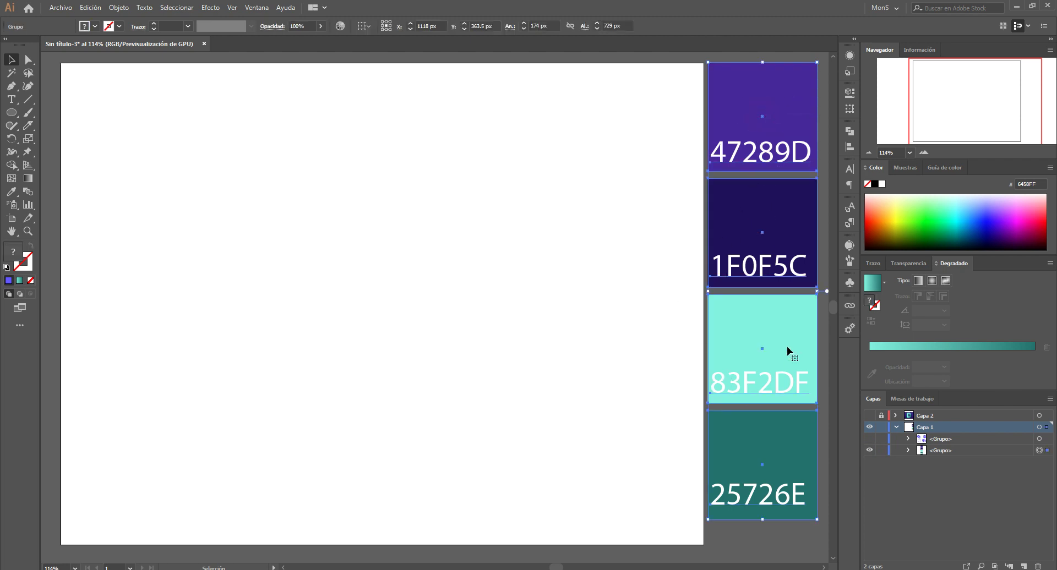
left_click(640, 306)
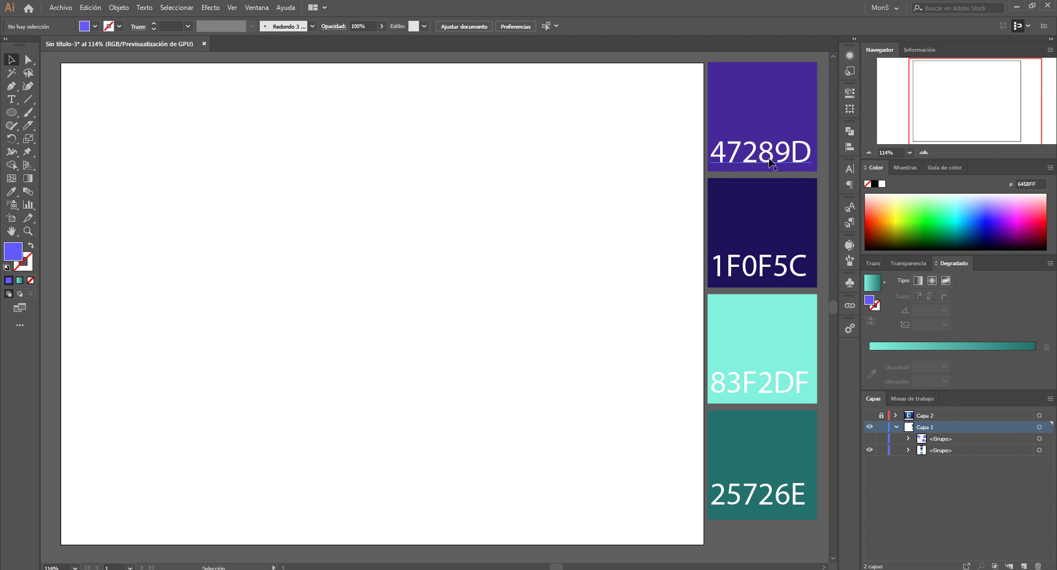
Open the fill's colour picker to view its hexadecimal field, and close it without changing the colour
double_click(13, 256)
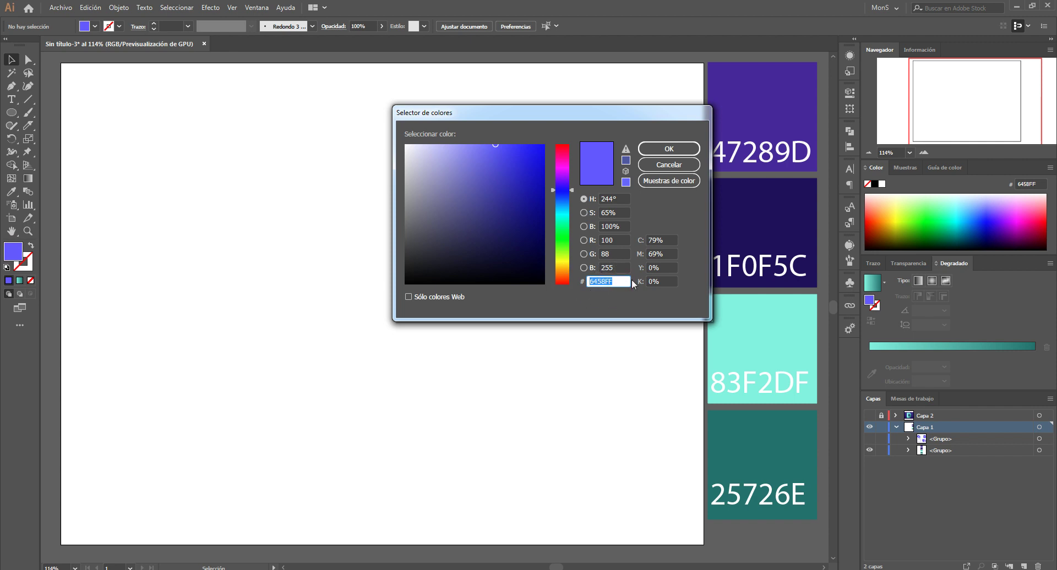
left_click(660, 164)
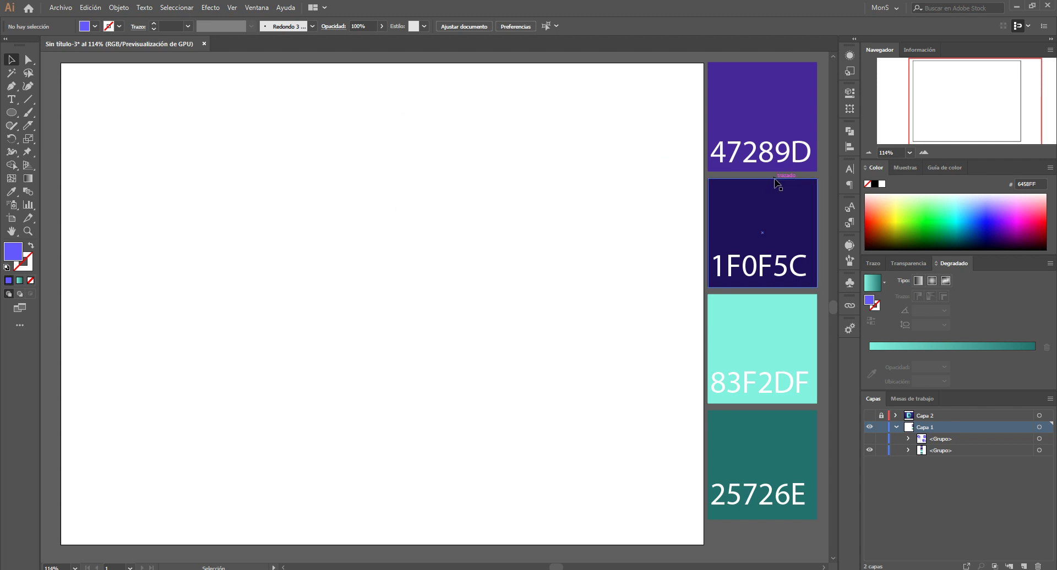
scroll(601, 220, "right", 1)
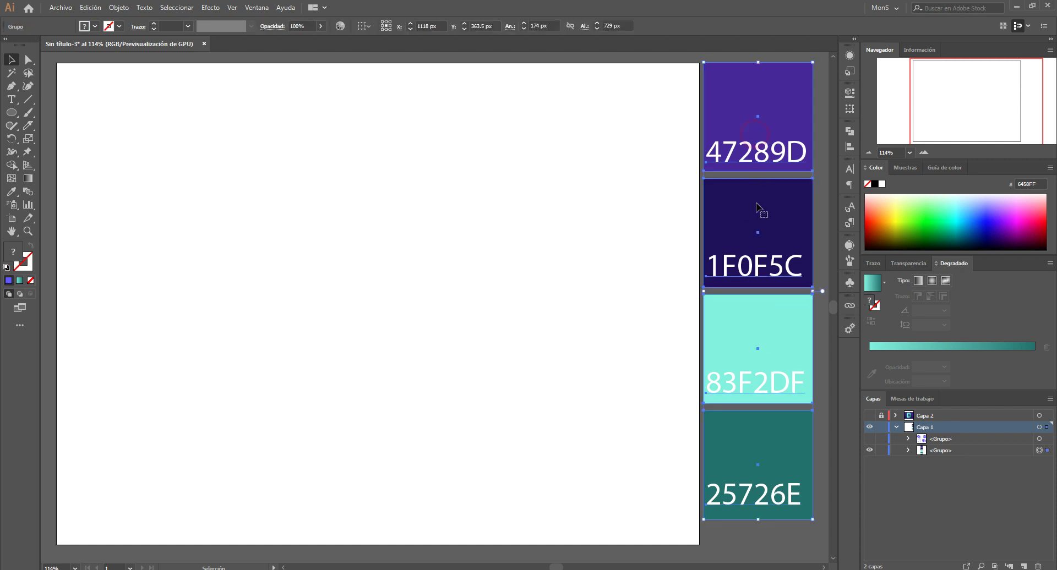
Isolate the swatch group and select its four coloured squares one after another, ending on the 47289D purple one
double_click(778, 107)
left_click(767, 105)
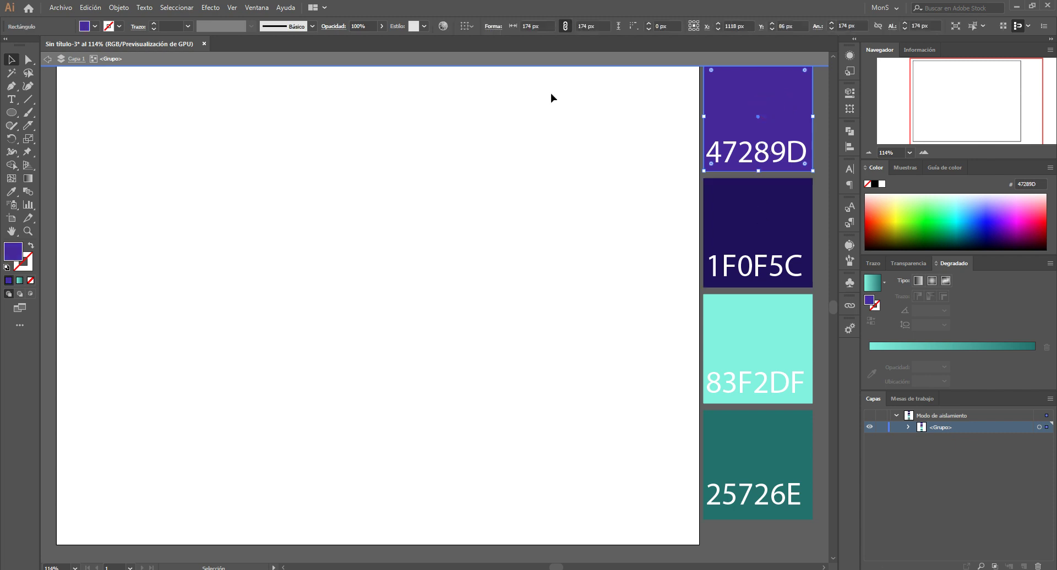
left_click(750, 229)
left_click(767, 340)
left_click(762, 445)
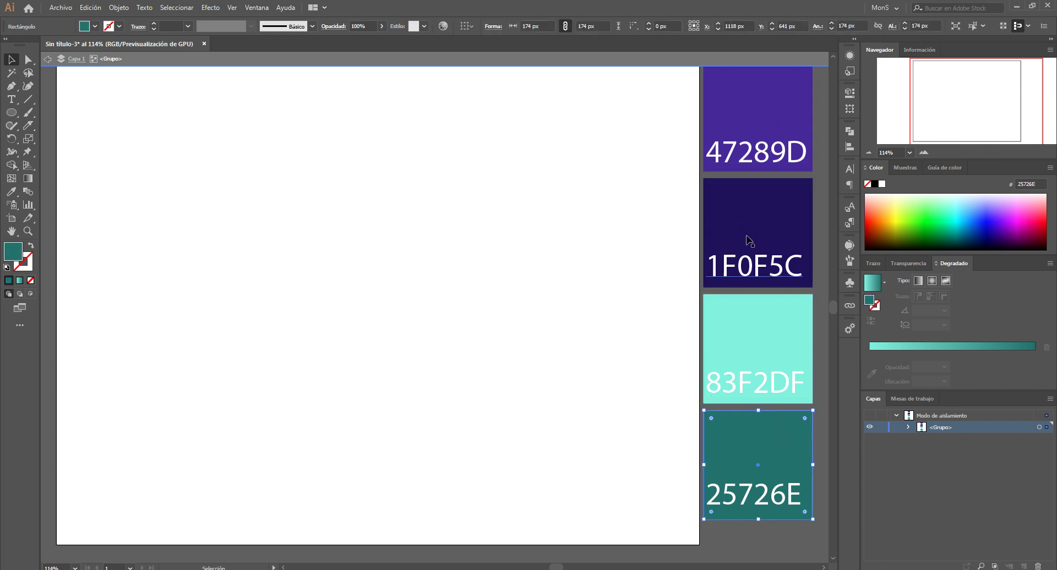
left_click(729, 135)
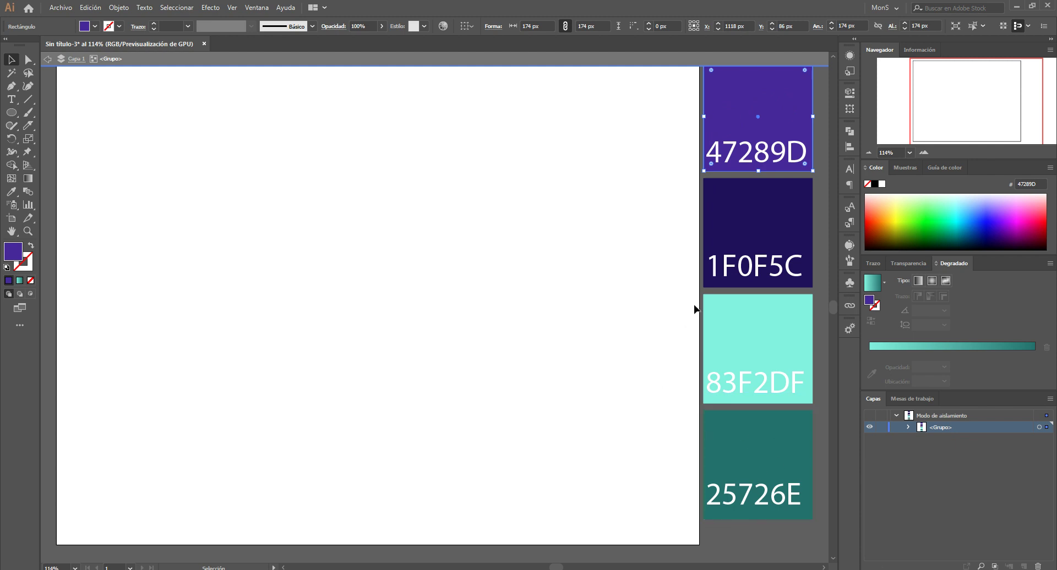
Select the hex code labels on the swatches one by one, and leave isolation mode
left_click(762, 161)
left_click(750, 268)
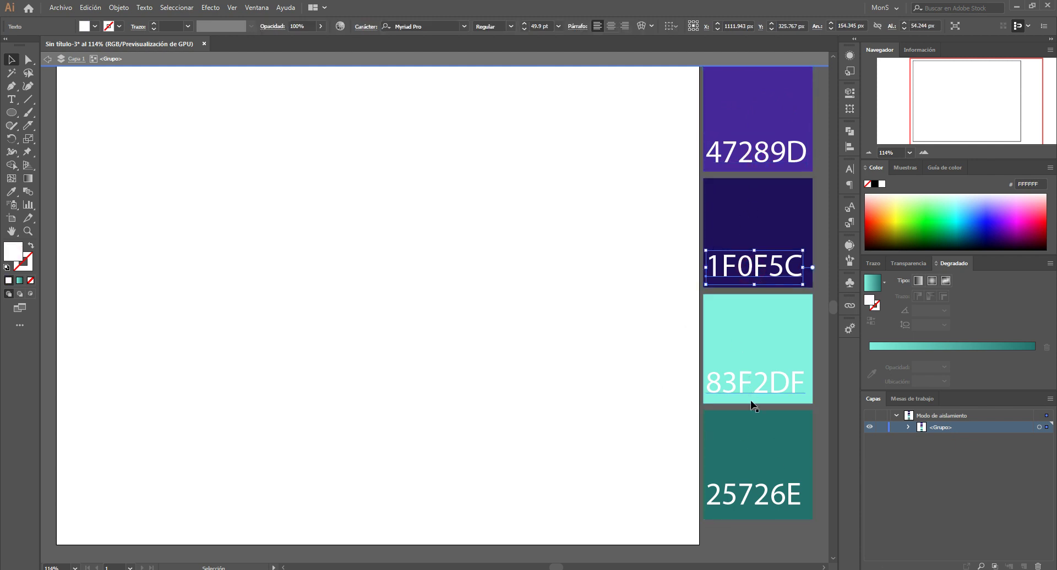
left_click(754, 389)
left_click(773, 498)
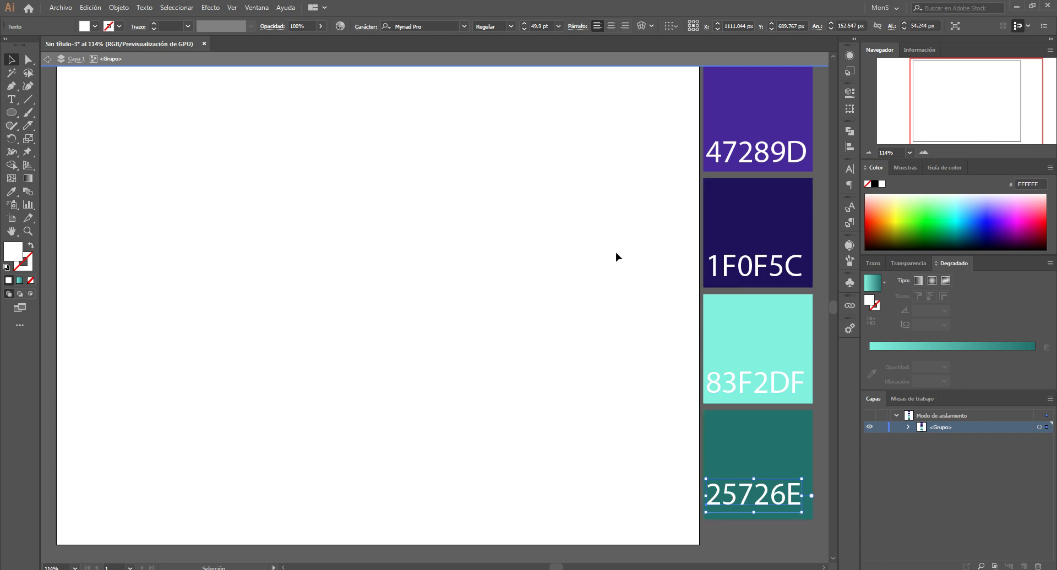
double_click(568, 269)
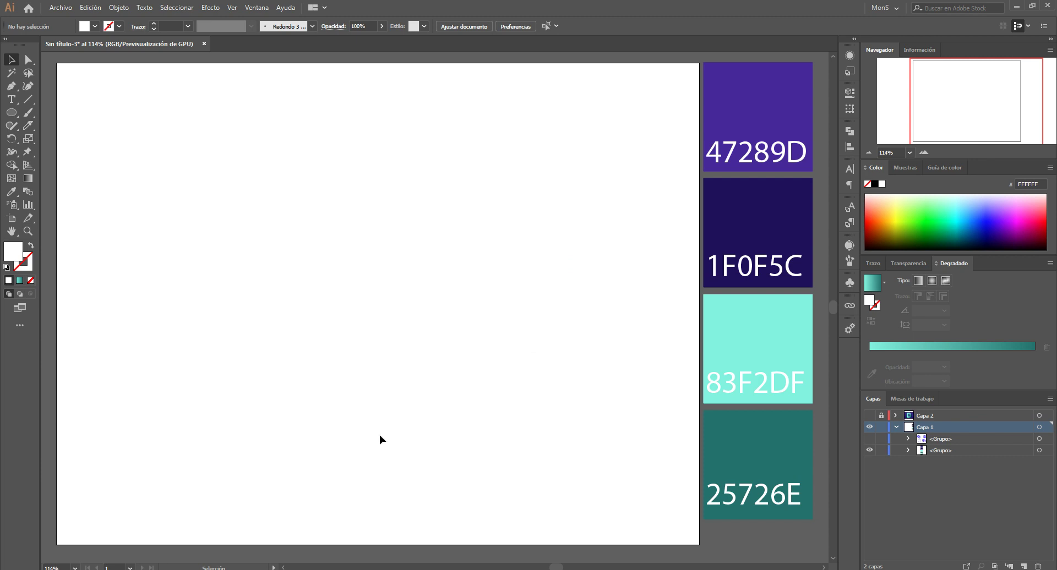
Draw a 1024 × 768 px rectangle that covers the whole artboard
left_click(498, 322)
left_click_drag(11, 113, 84, 114)
left_click_drag(56, 64, 699, 545)
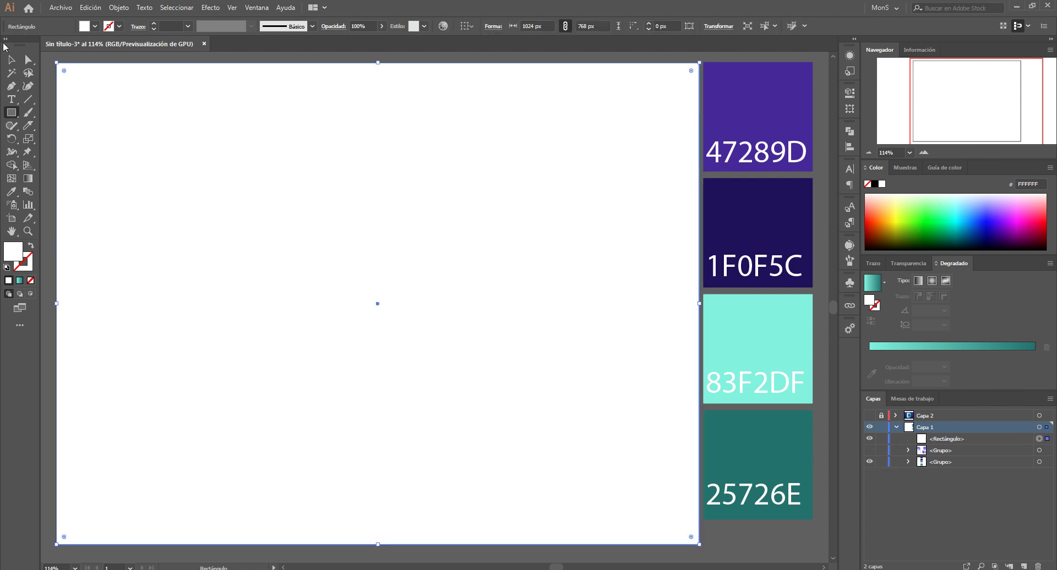
Fill the artboard-sized rectangle with the preset white-to-black linear gradient
left_click(11, 59)
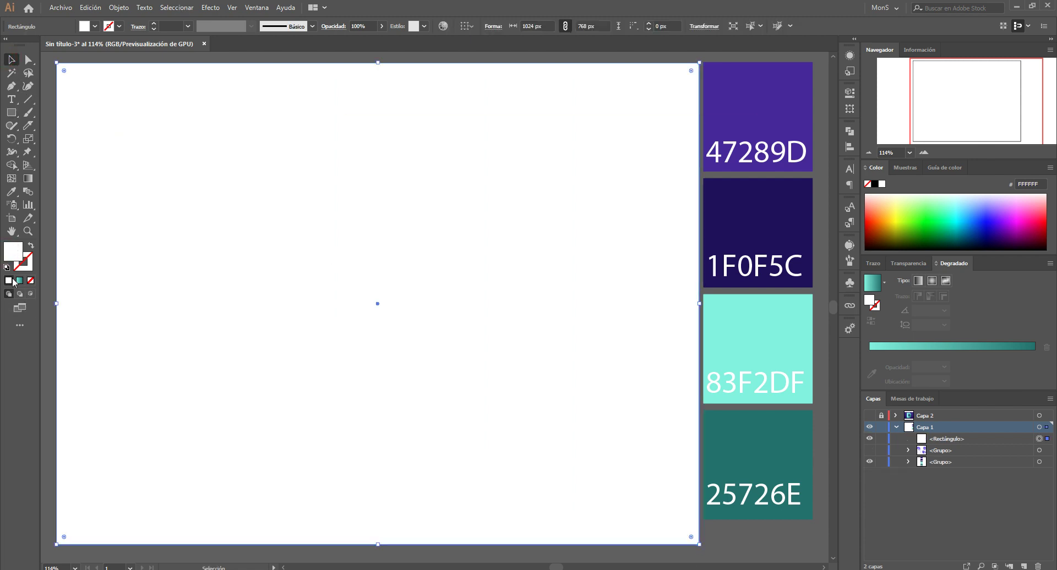
left_click(884, 282)
left_click(832, 302)
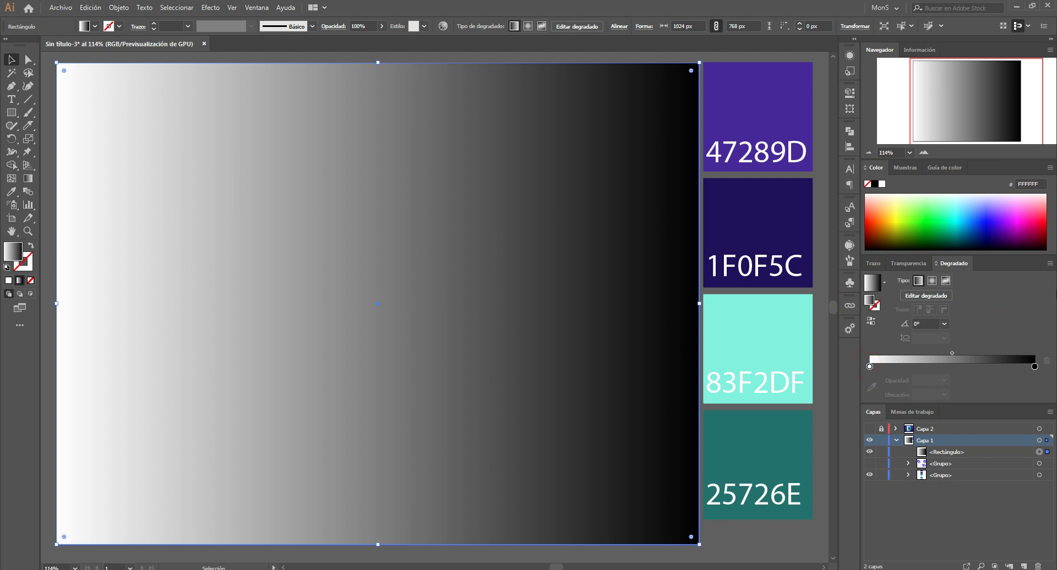
Examine the white gradient stop's colour options: RGB sliders, swatches and on-screen colour picker, and exit the picker
left_click(869, 367)
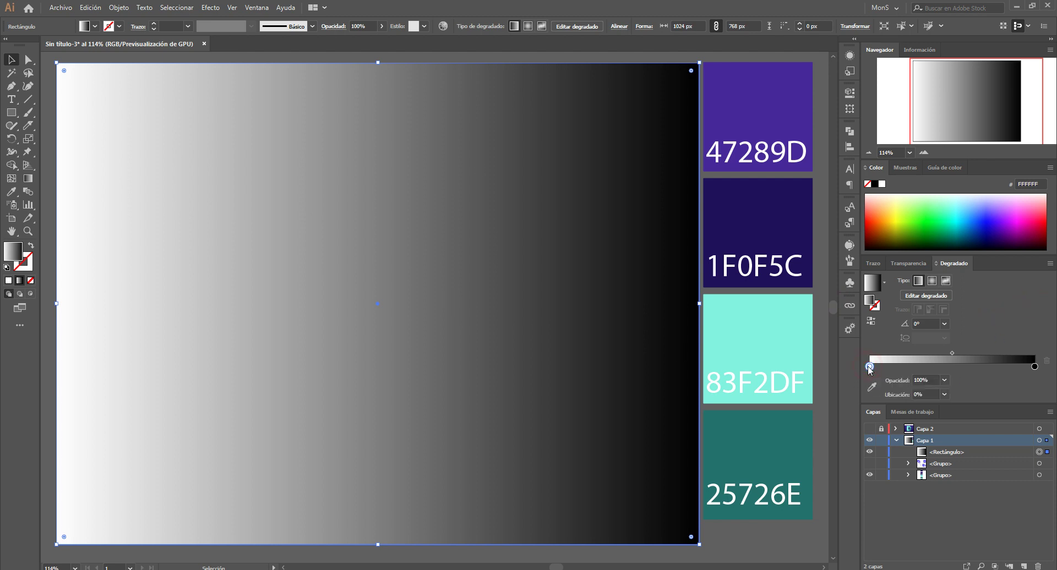
double_click(870, 367)
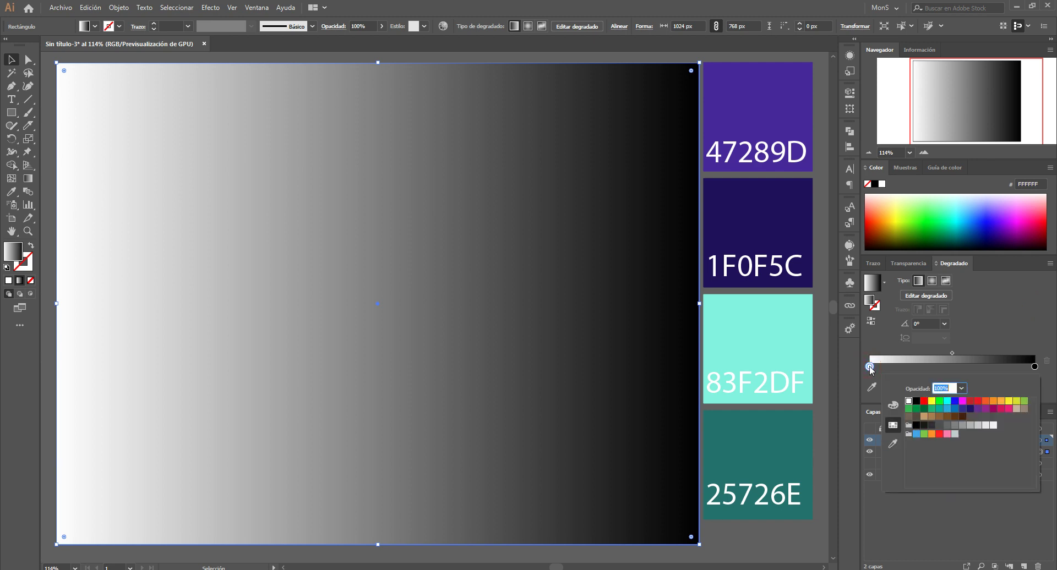
left_click(892, 405)
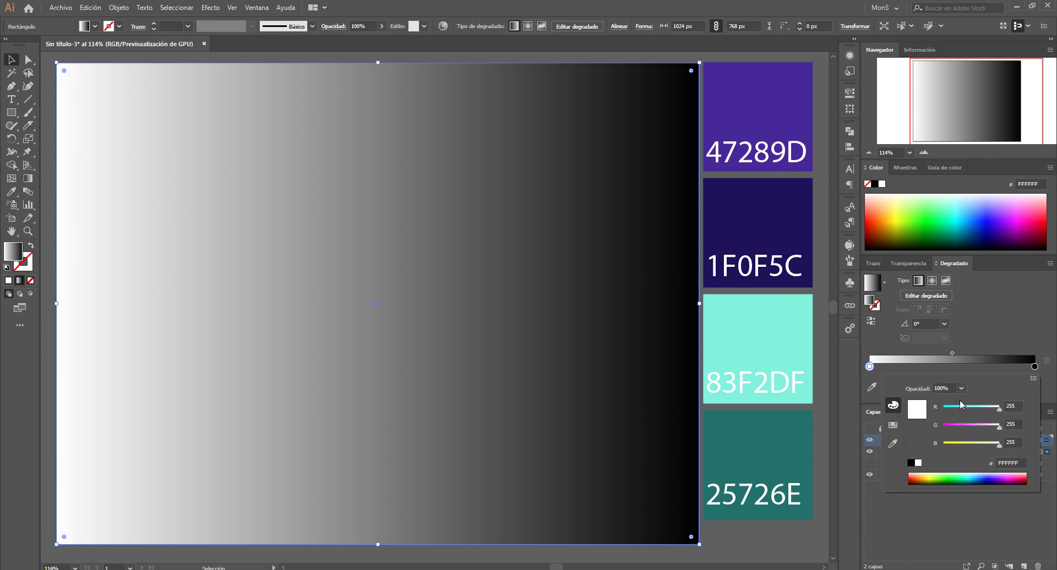
left_click(892, 425)
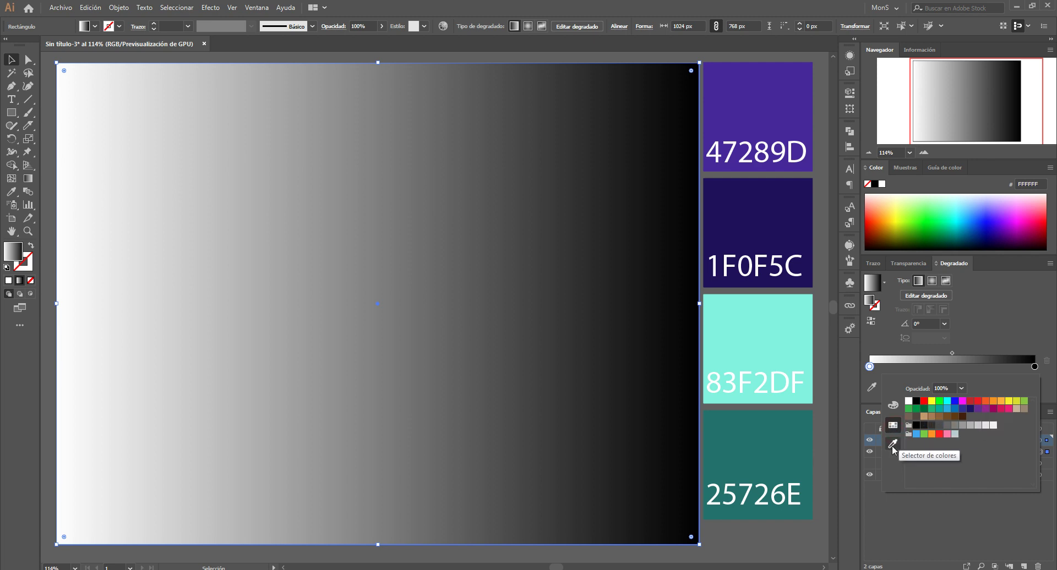
left_click(893, 445)
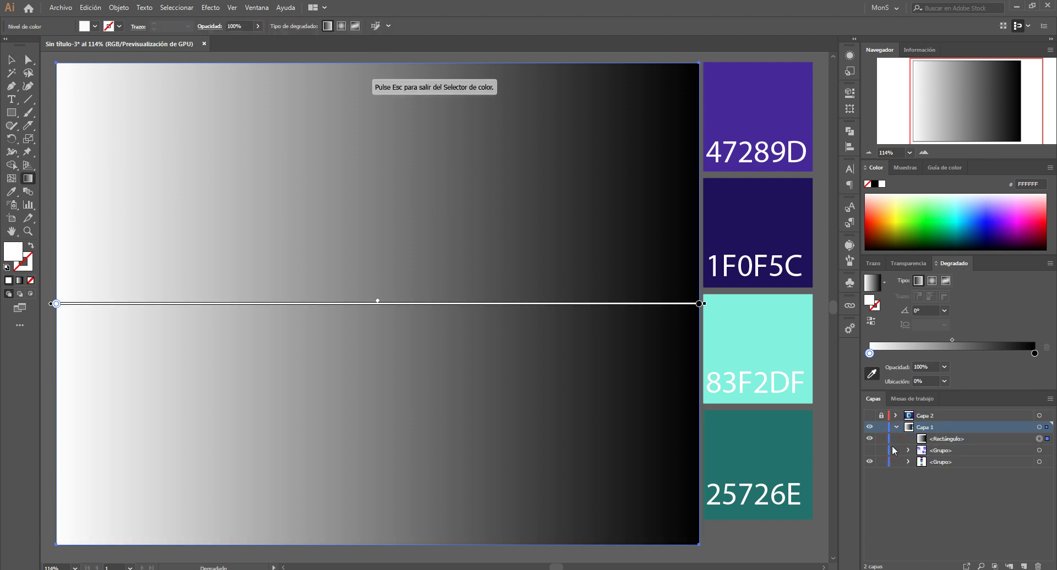
key("Escape")
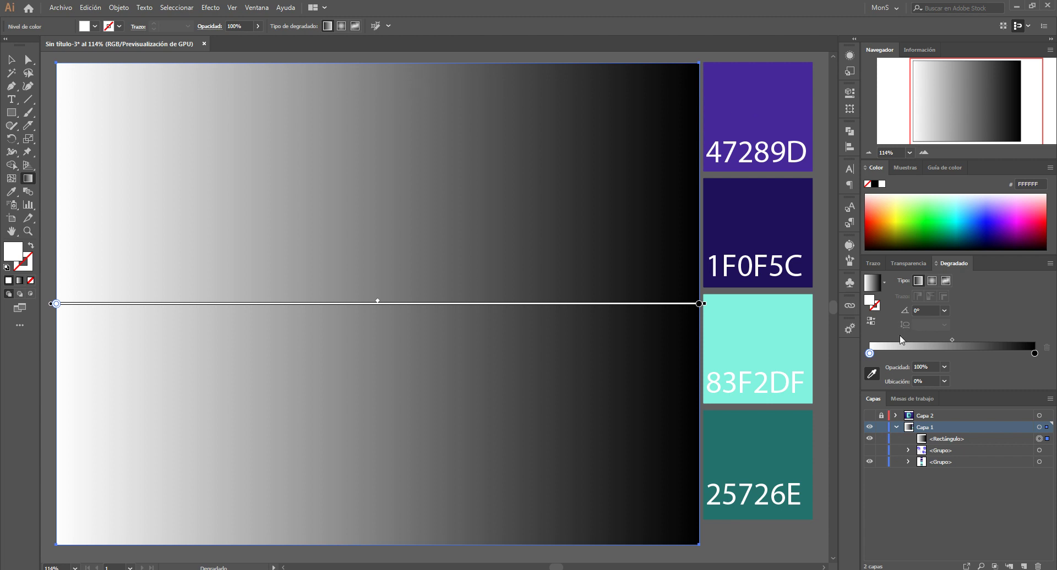
left_click_drag(869, 353, 869, 353)
double_click(871, 354)
key("Escape")
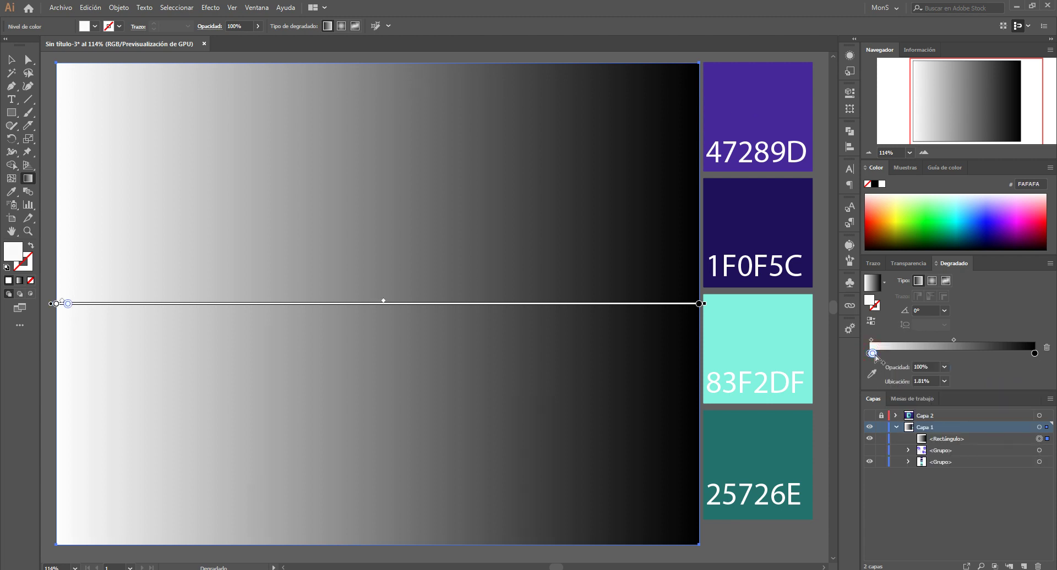
Show the white gradient stop's RGB mixer and select its hexadecimal code
double_click(870, 353)
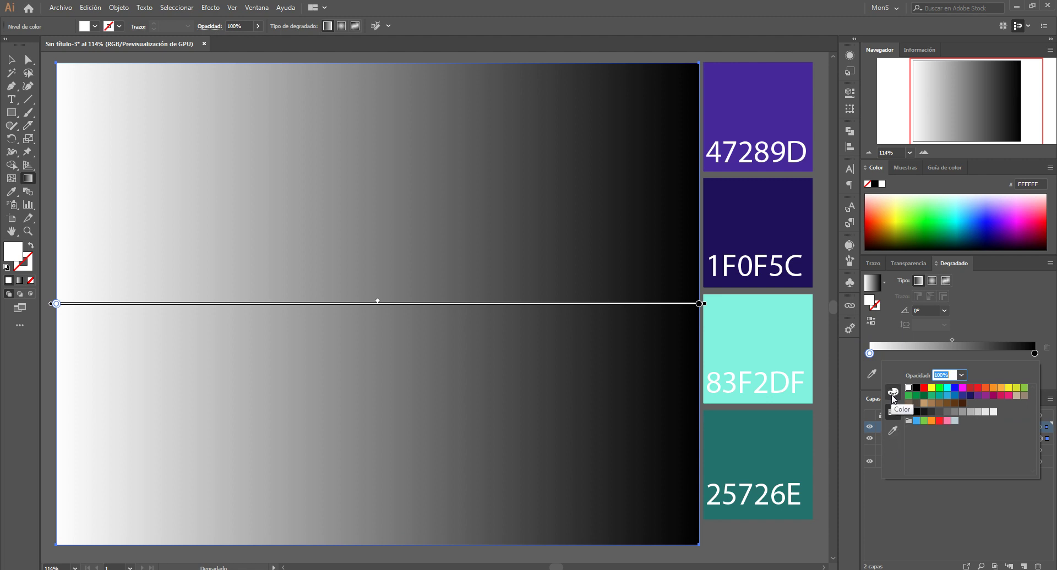
left_click(893, 393)
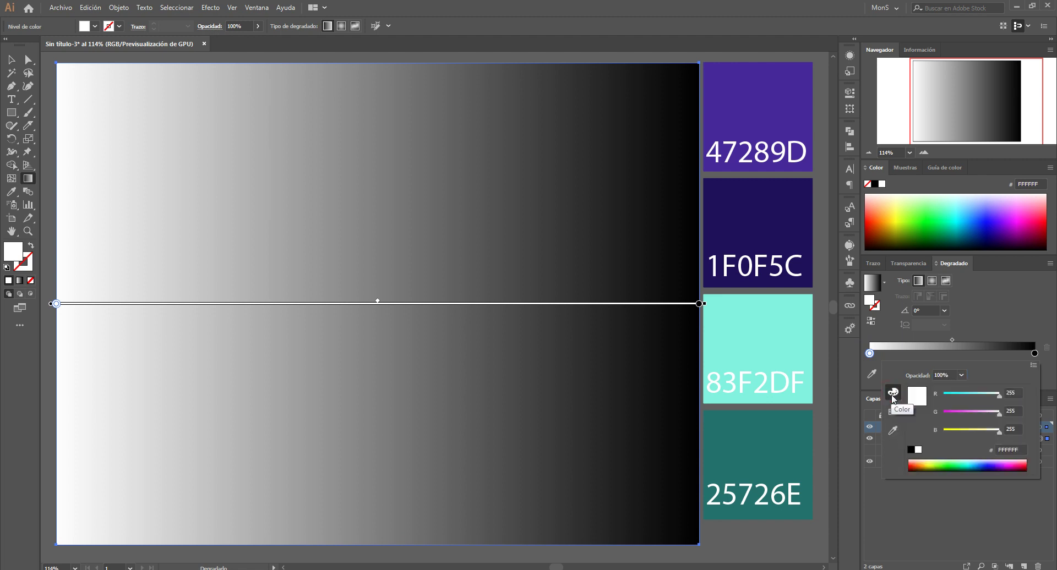
left_click(1018, 450)
double_click(1015, 450)
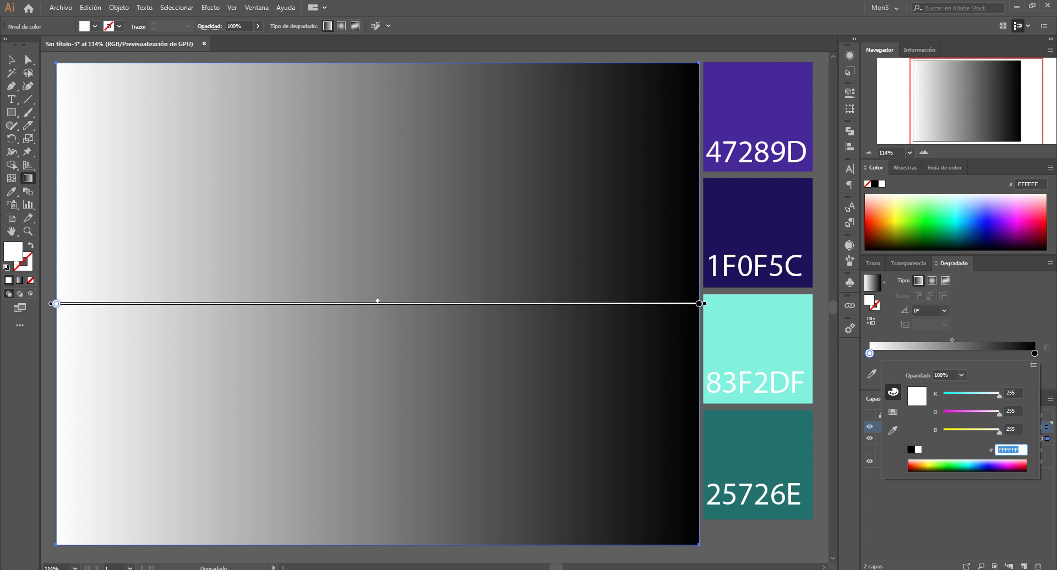
left_click(1054, 568)
left_click(978, 341)
left_click(891, 355)
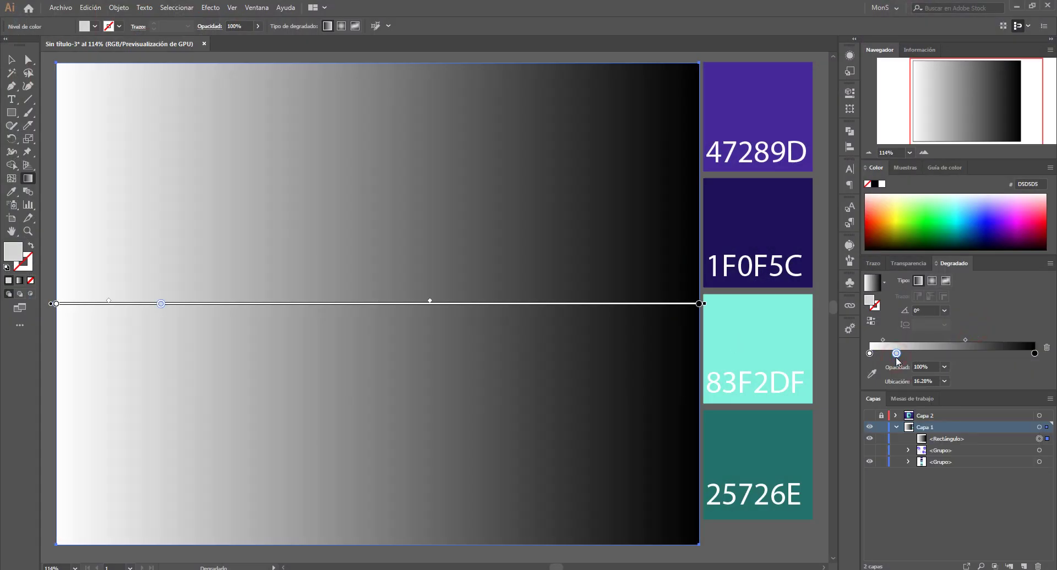
left_click_drag(892, 355, 872, 363)
Open the full colour picker for the white gradient stop, and cancel it without changing the colour
left_click(869, 354)
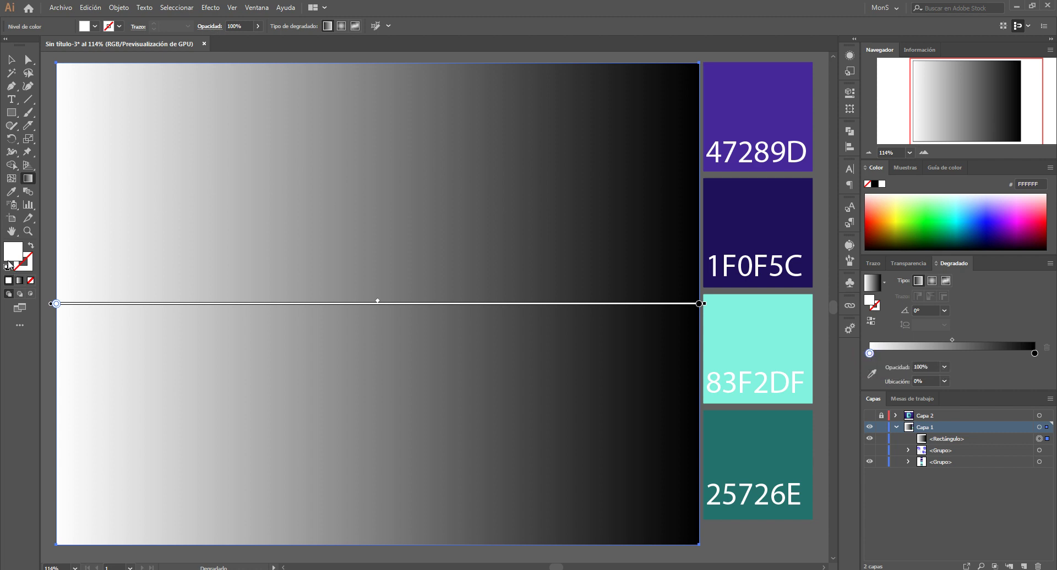
double_click(10, 251)
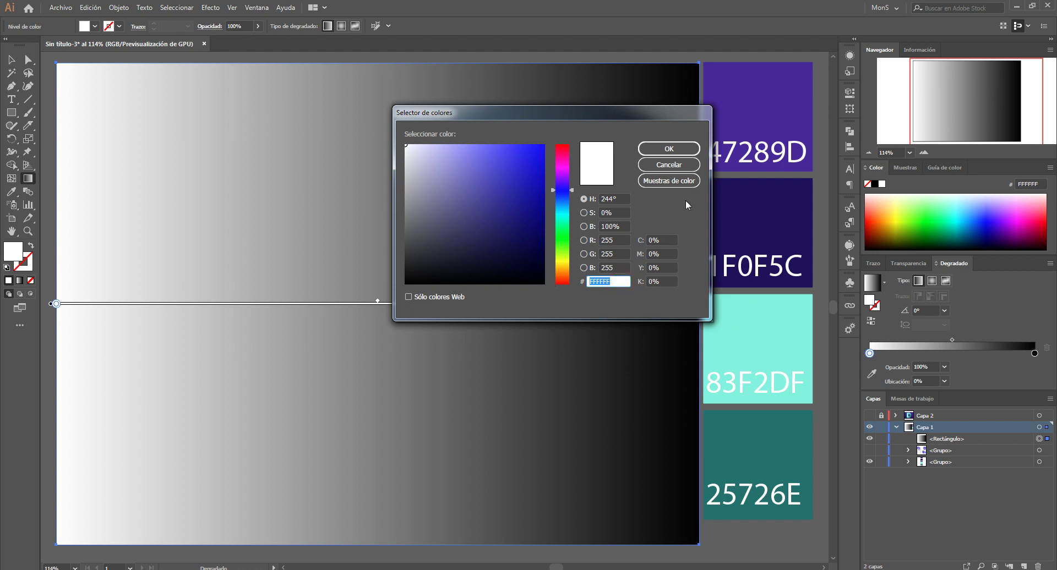
left_click(669, 164)
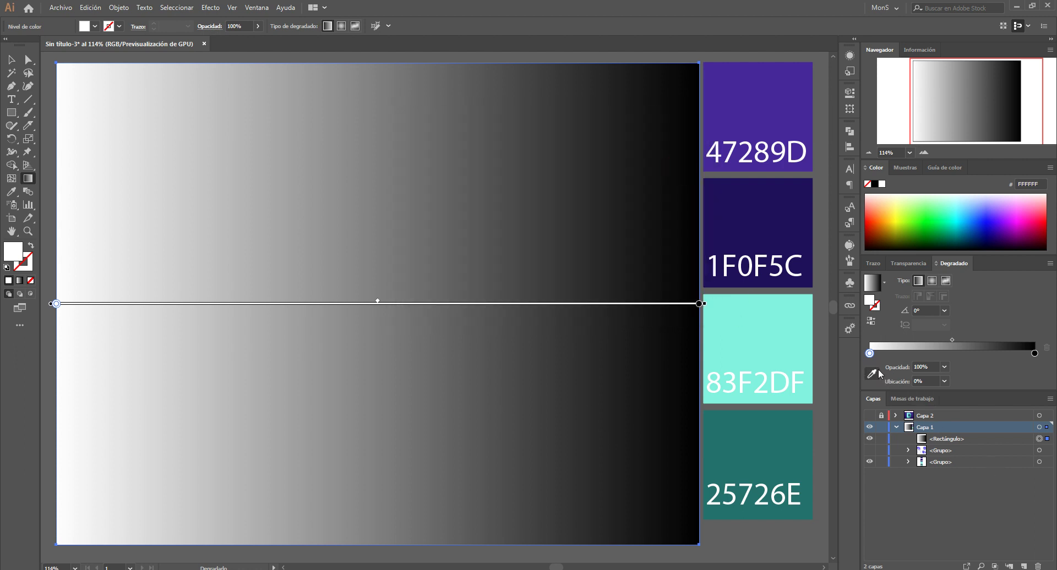
Recolour the rectangle's white gradient stop by sampling the purple 47289D swatch with the on-screen colour picker
double_click(869, 353)
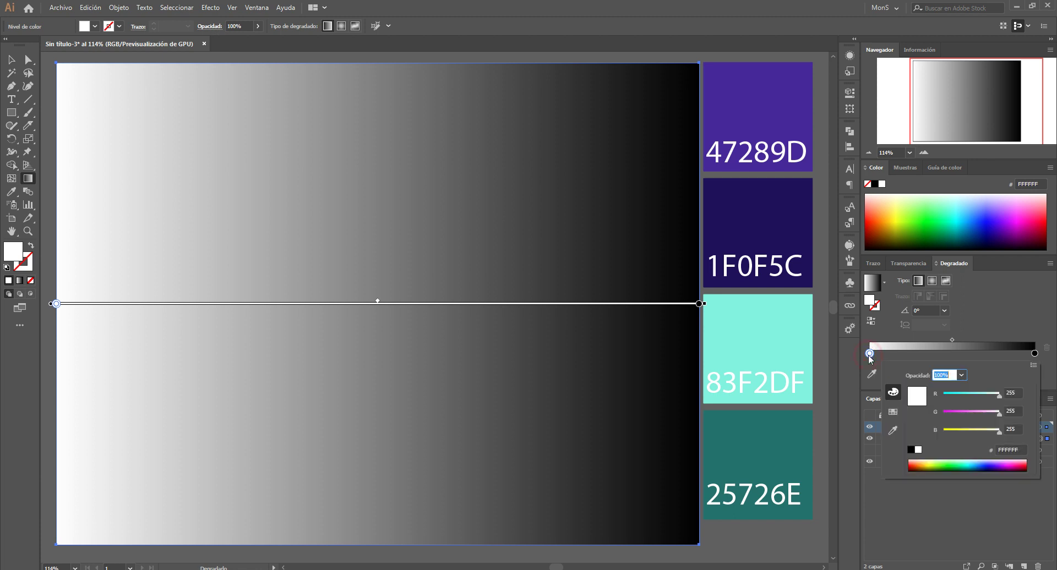
left_click(893, 430)
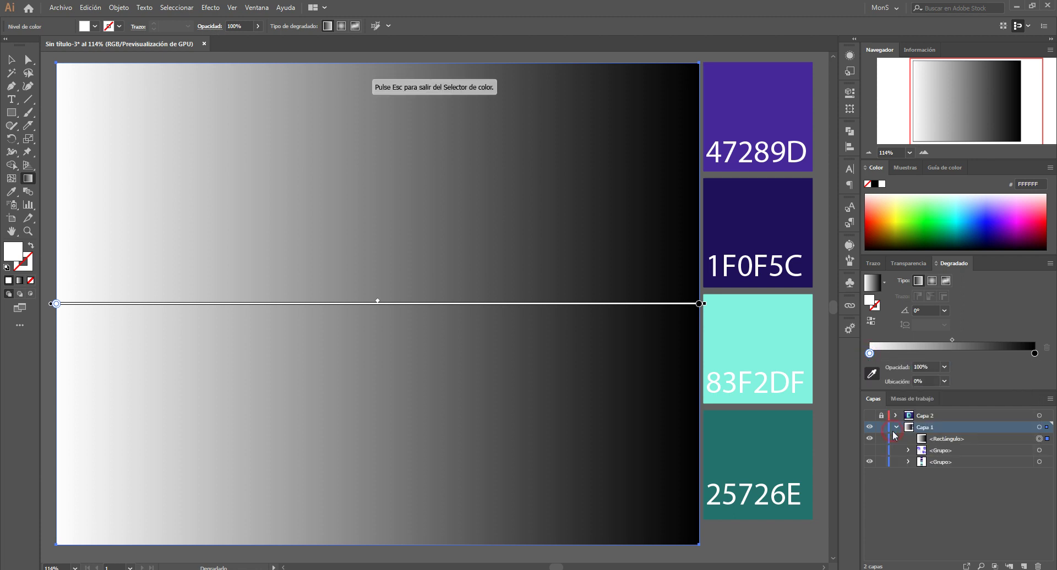
left_click(759, 97)
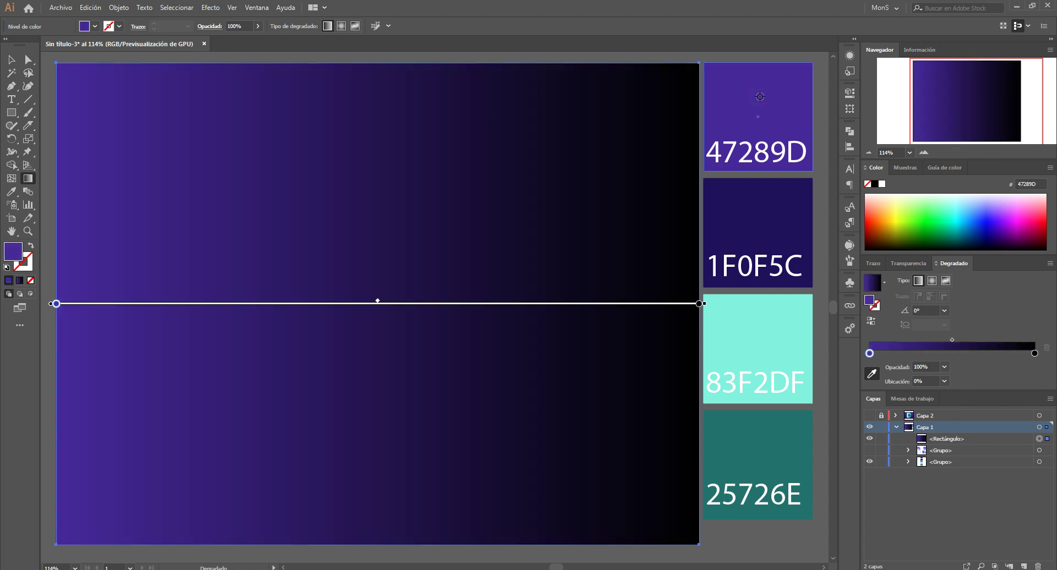
Recolour the background gradient's black stop by sampling the 1F0F5C swatch, and set the gradient angle to -90°
left_click(1035, 354)
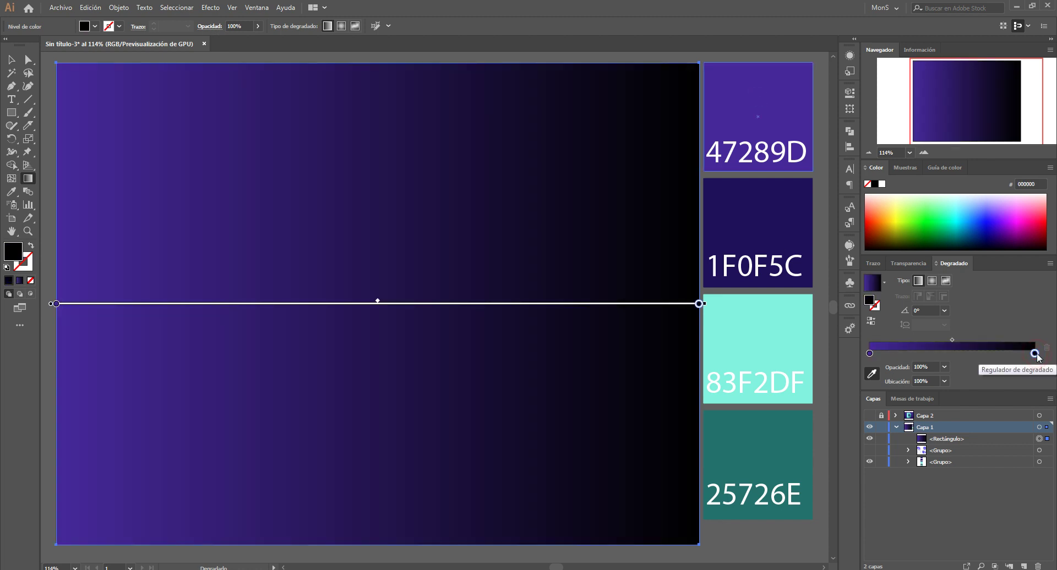
double_click(1035, 354)
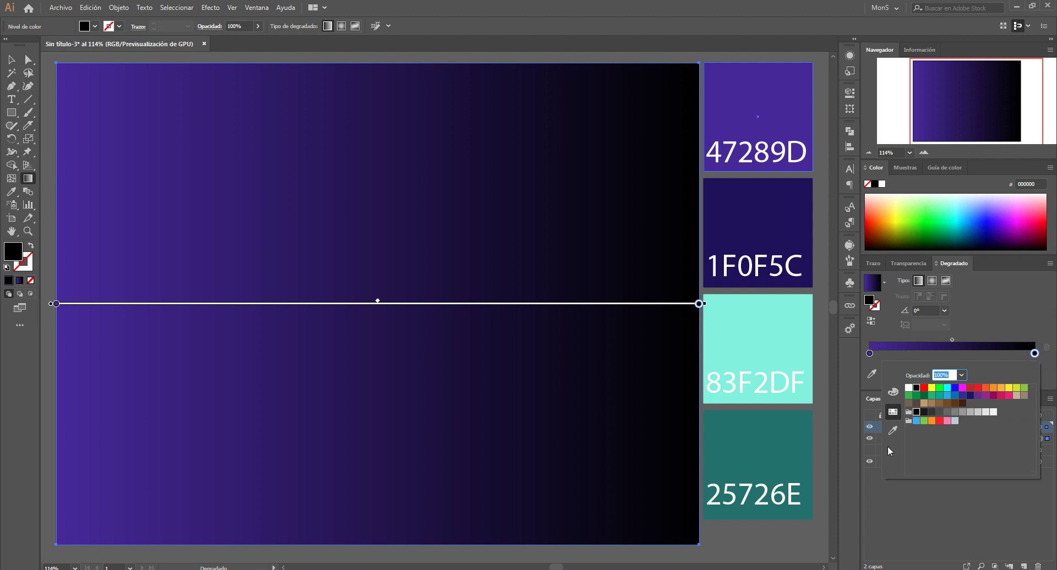
left_click(892, 435)
left_click(763, 215)
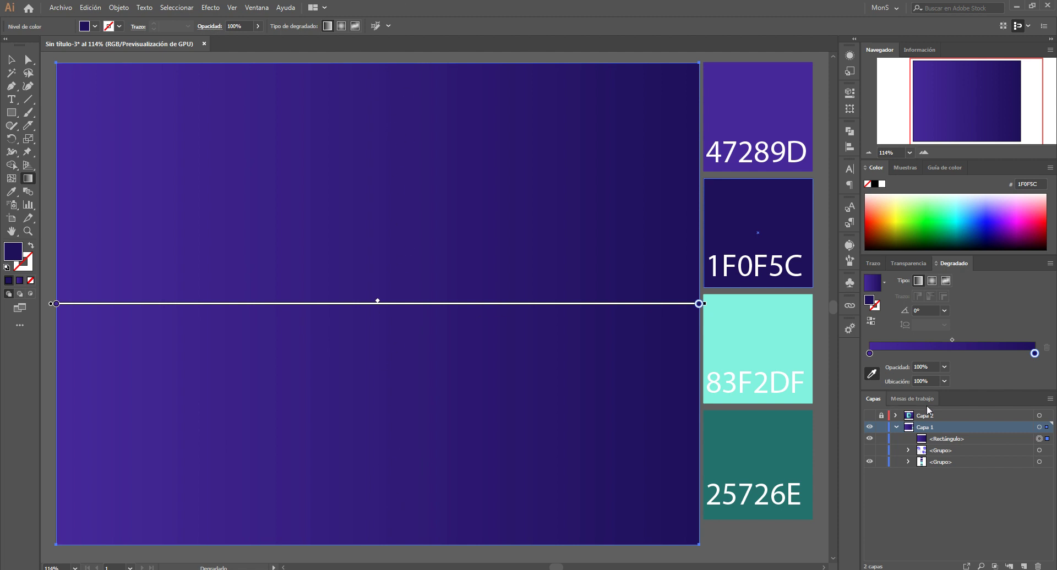
left_click(944, 311)
left_click(958, 472)
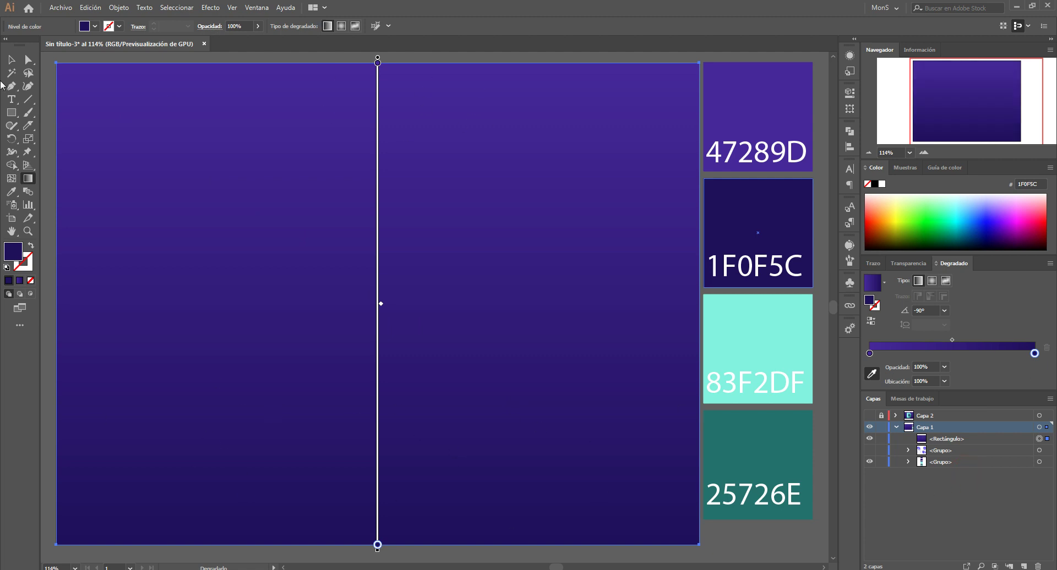
Lock the background rectangle, and briefly show the finished furry D in Capa 2 before hiding it again
left_click(11, 59)
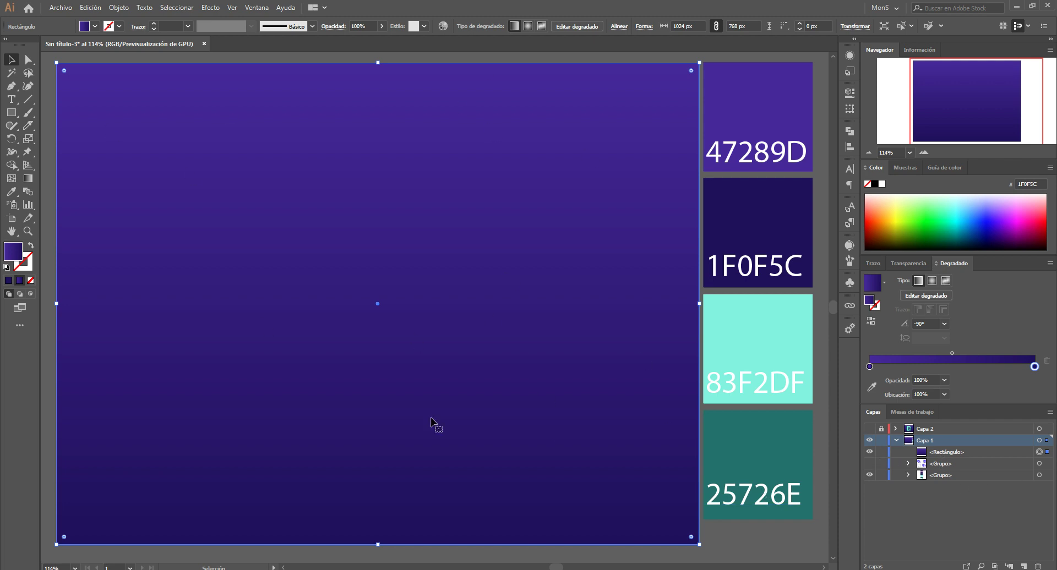
left_click(880, 453)
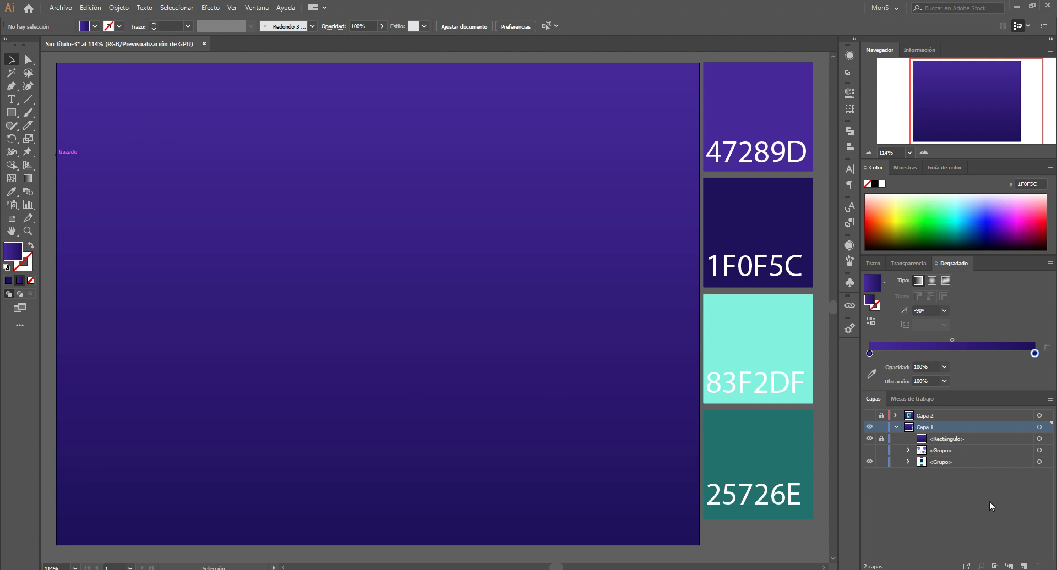
left_click(870, 415)
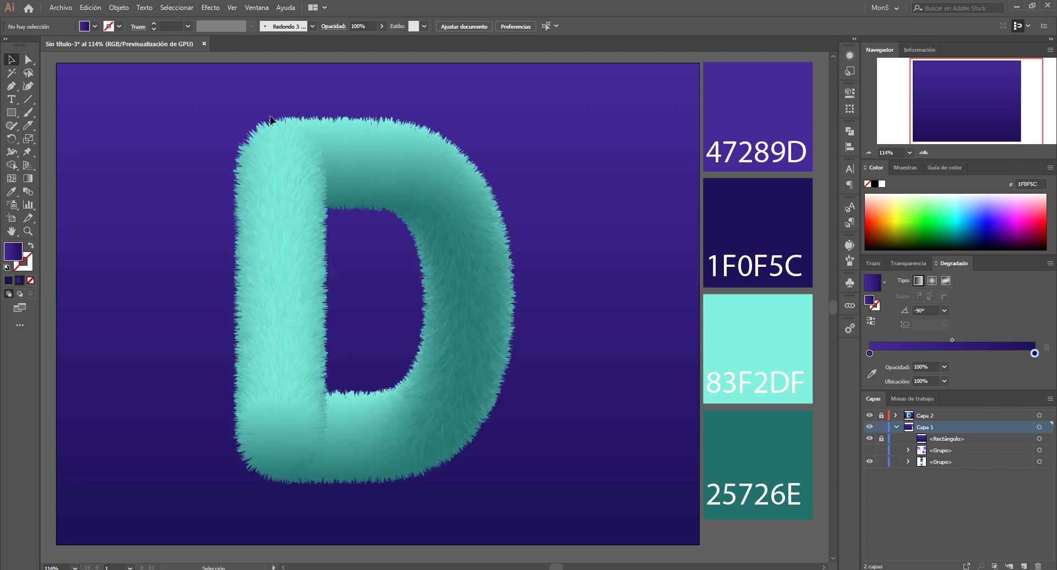
left_click(869, 416)
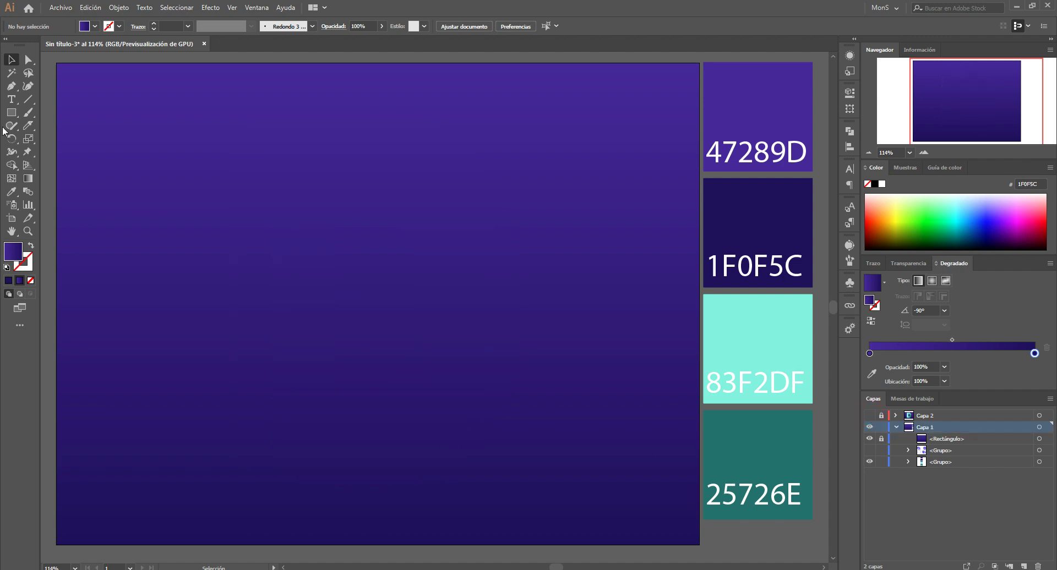
Add a capital letter "D" as point text over the gradient background and deselect it
left_click(11, 99)
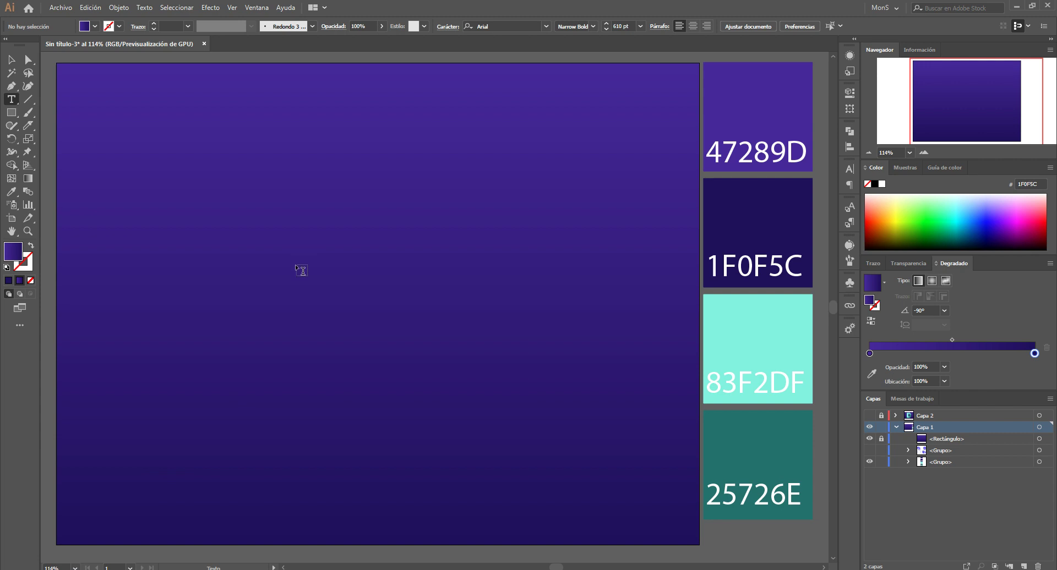
left_click(283, 238)
type("D")
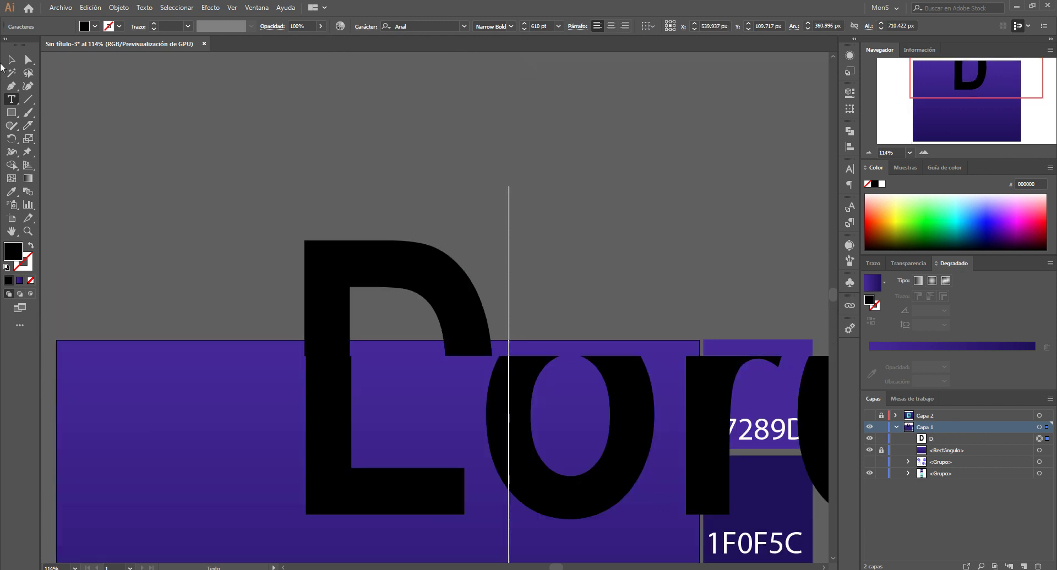
key("Escape")
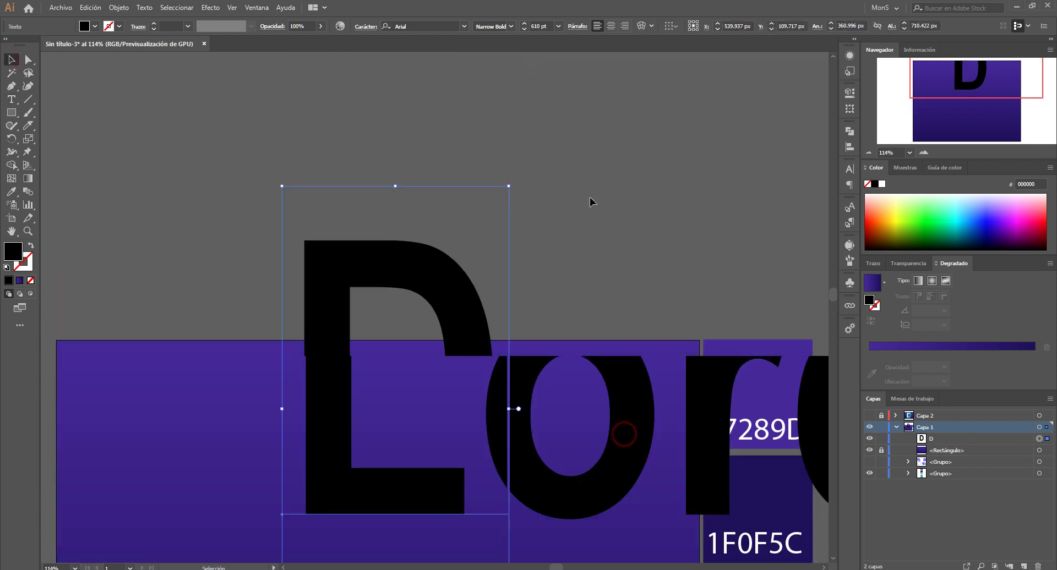
left_click(615, 425)
Move the letter D down from the artboard's upper edge so it sits fully inside the artboard
scroll(611, 424, "down", 5)
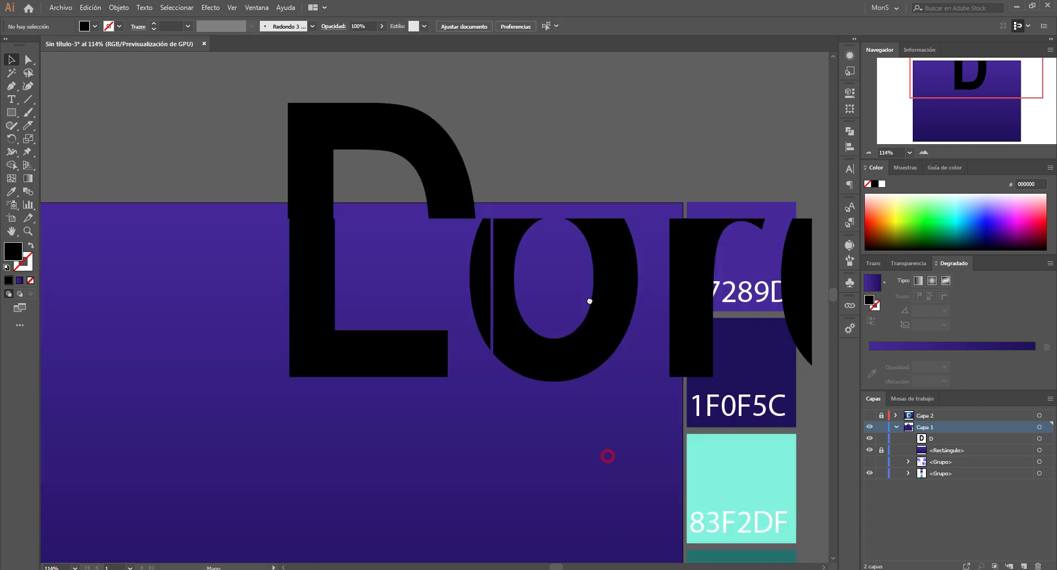
left_click(389, 235)
left_click_drag(378, 249, 302, 461)
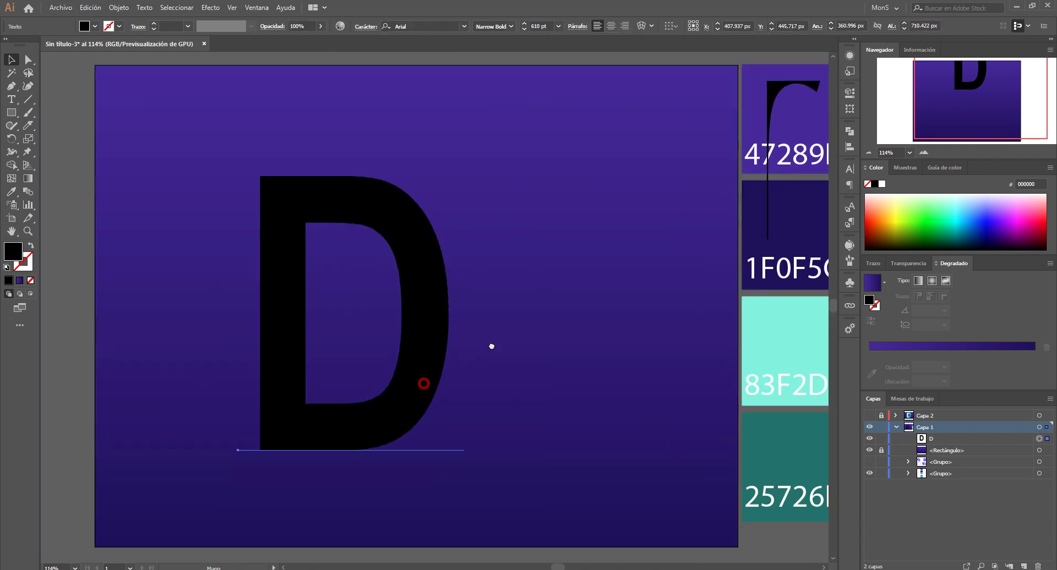
left_click_drag(490, 347, 445, 347)
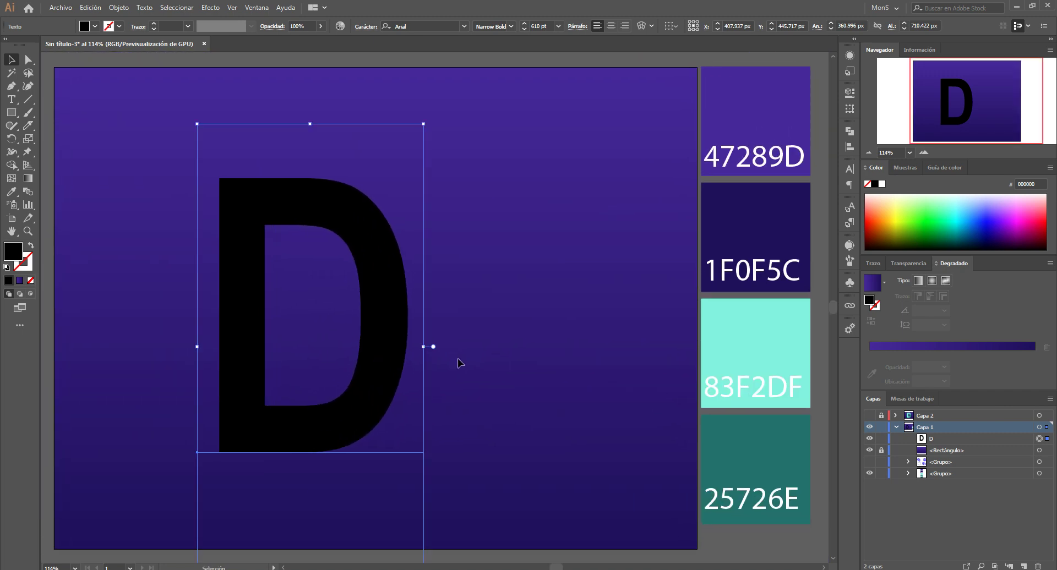
left_click_drag(485, 320, 500, 319)
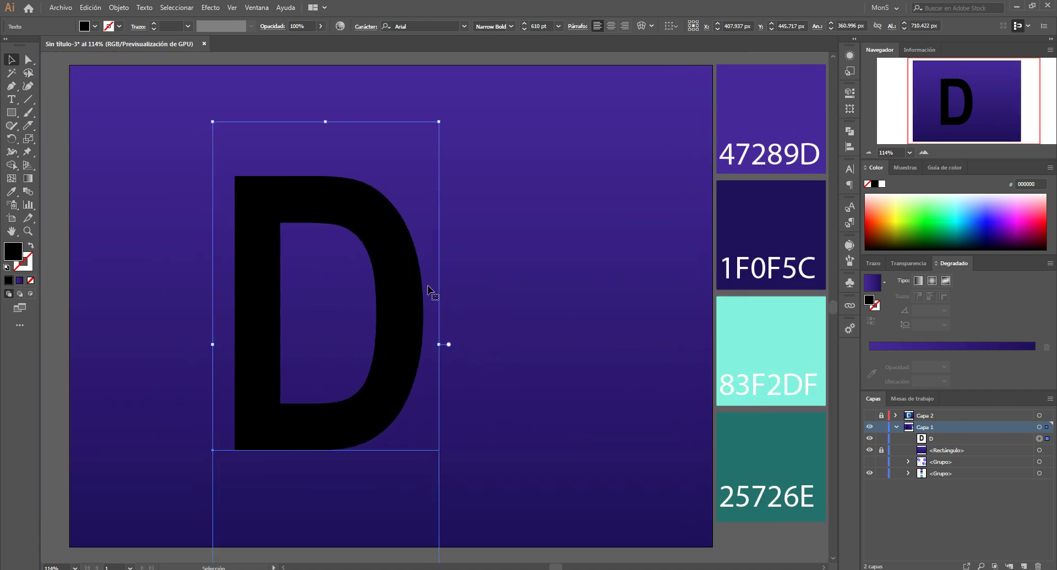
Choose the Narrow Bold font style for the letter D and move it towards the centre of the artboard
left_click(414, 264)
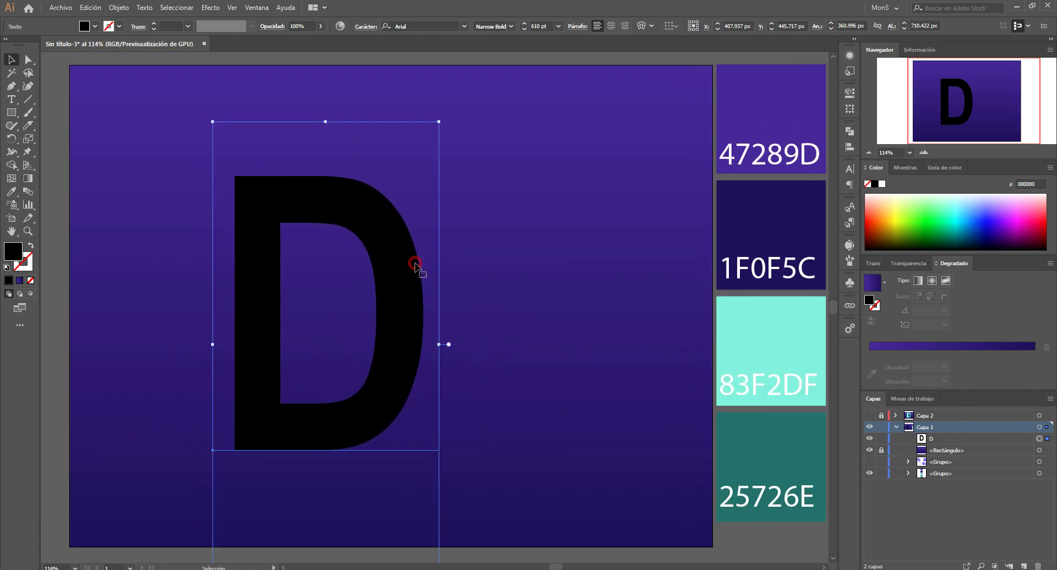
left_click(511, 26)
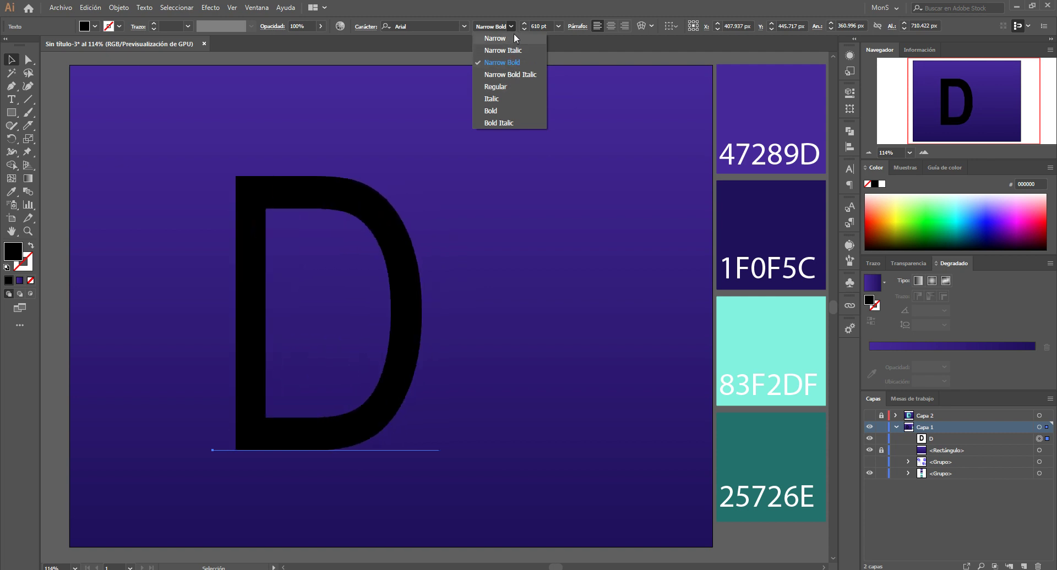
left_click(512, 62)
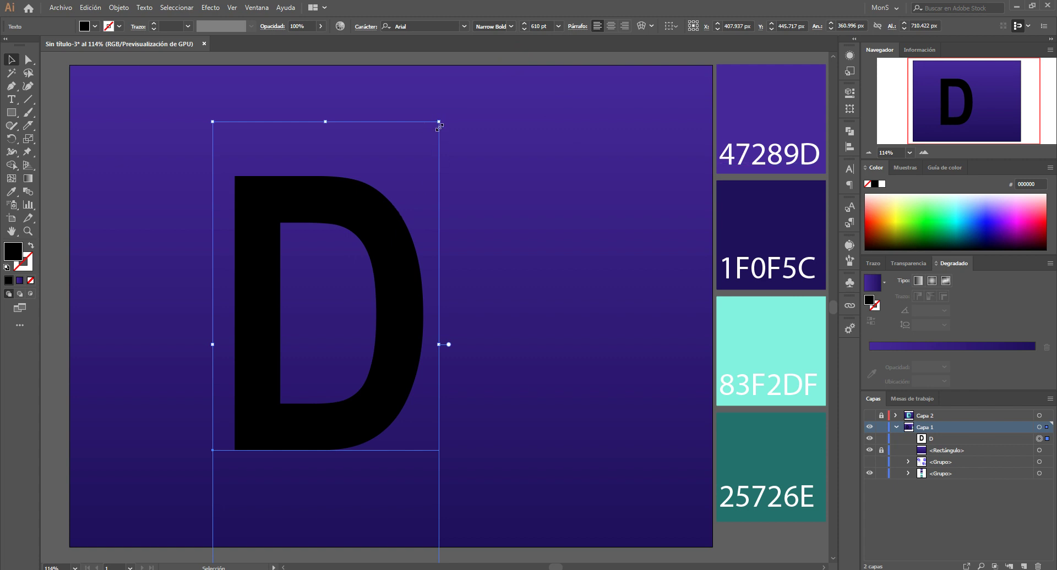
left_click_drag(378, 220, 428, 215)
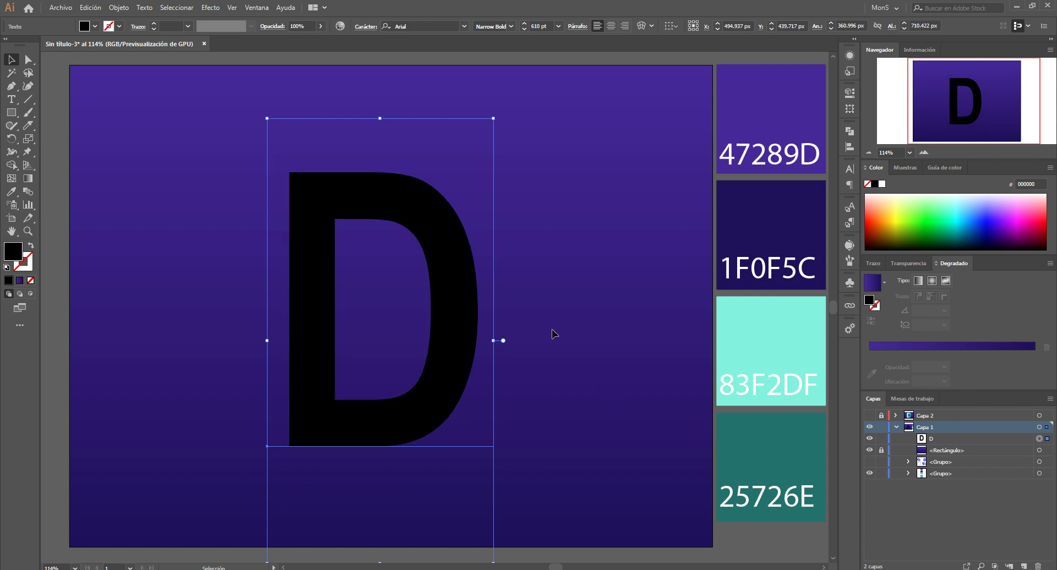
left_click_drag(553, 330, 543, 323)
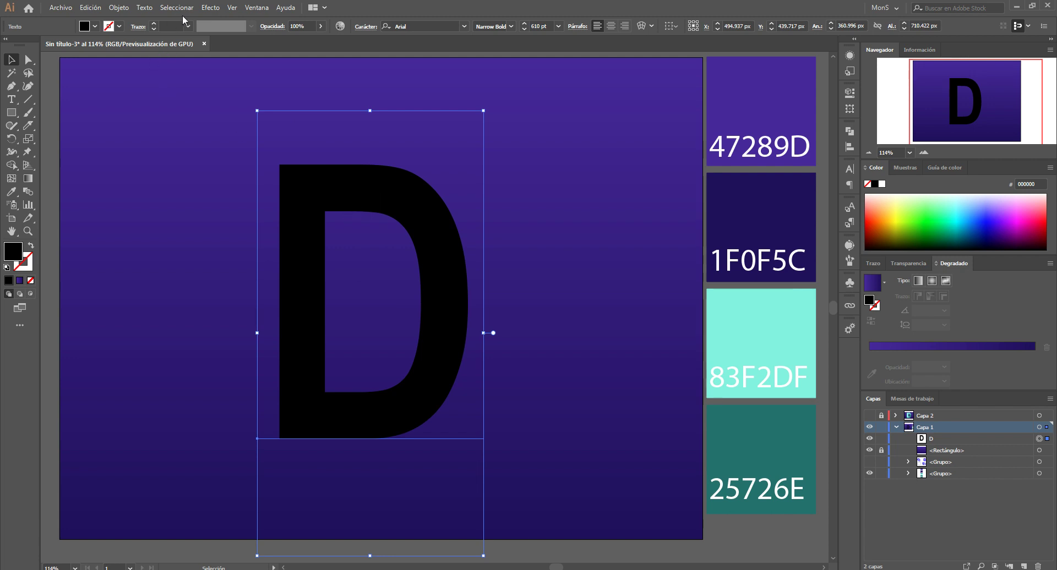
Convert the letter D to outlines, and swap its fill and stroke to leave a black contour without fill
left_click(143, 8)
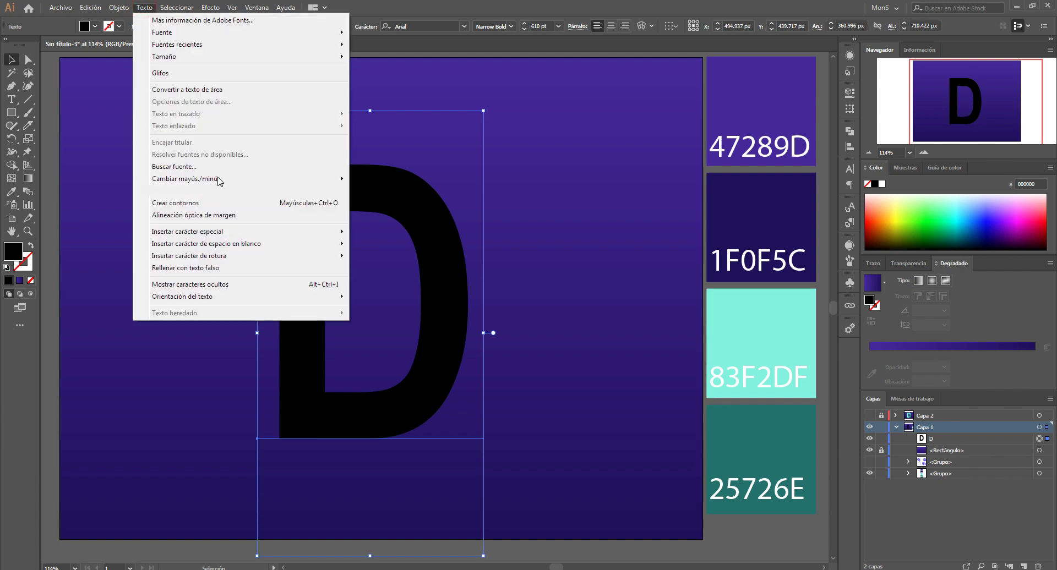
left_click(229, 203)
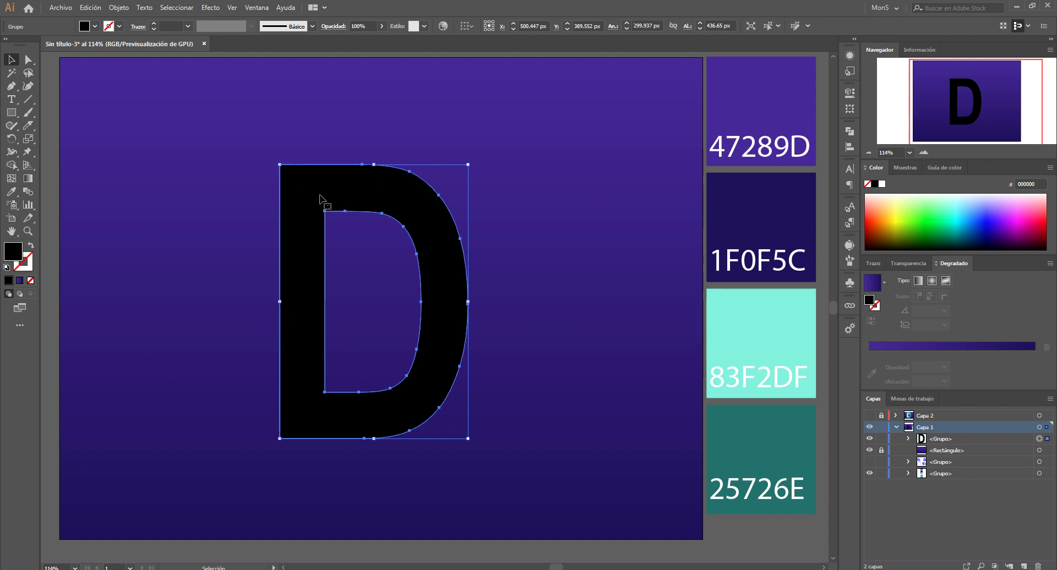
left_click(30, 248)
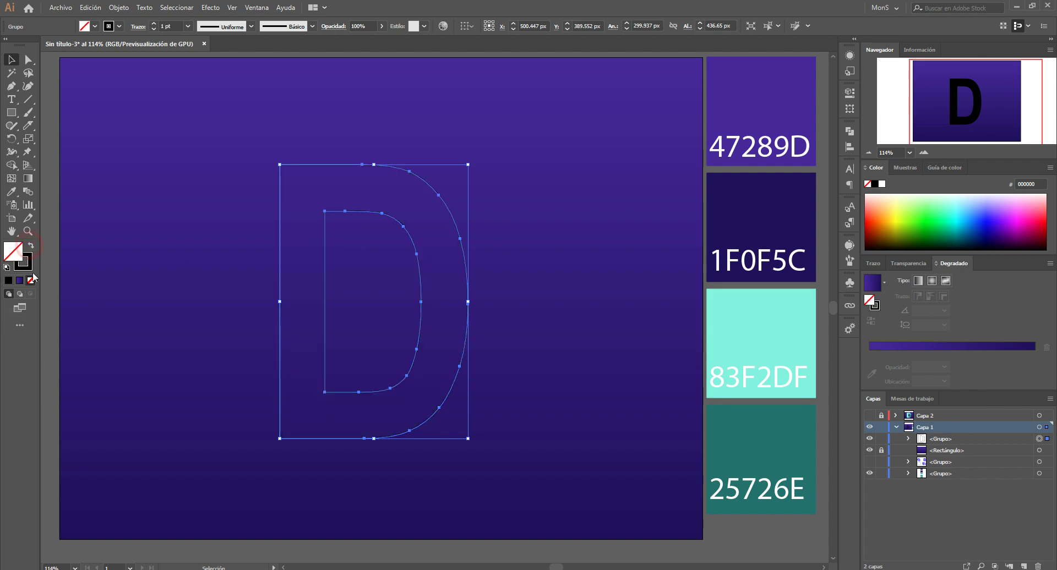
left_click(494, 200)
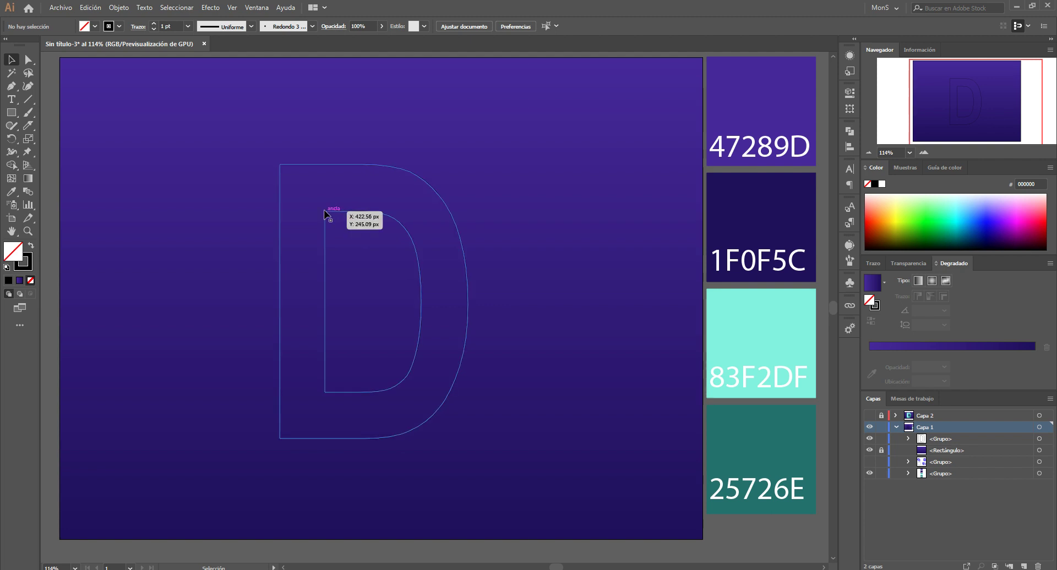
left_click(383, 217)
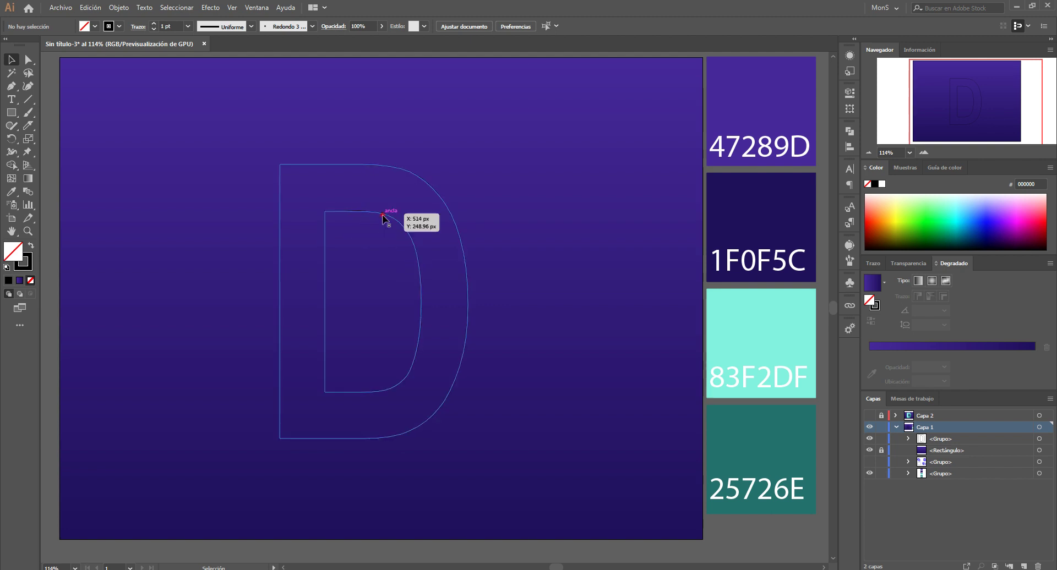
Ungroup the outlined letter D and deselect it
left_click(976, 439)
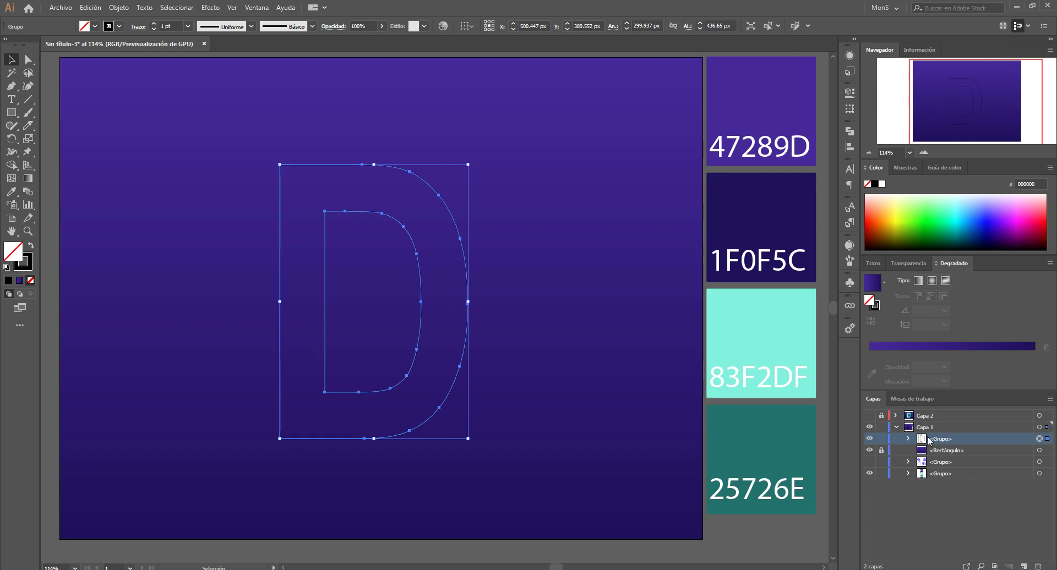
right_click(394, 219)
left_click(429, 310)
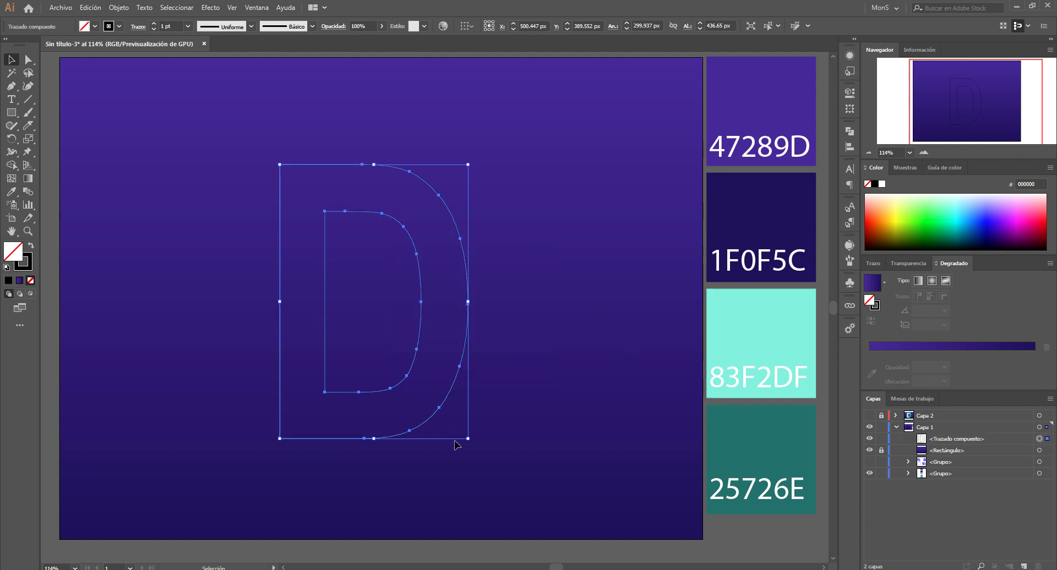
left_click(570, 357)
left_click(421, 315)
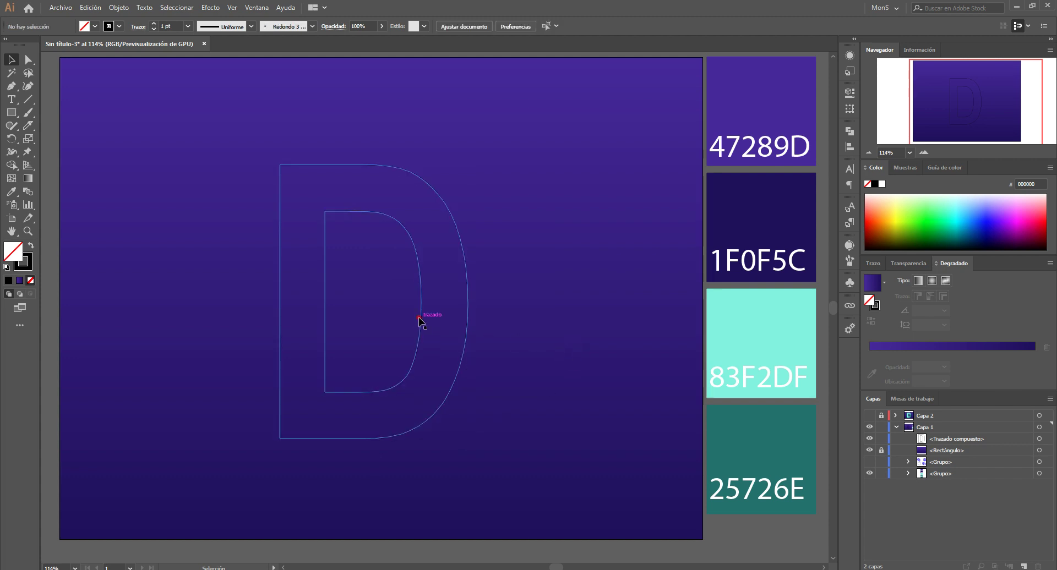
left_click(537, 297)
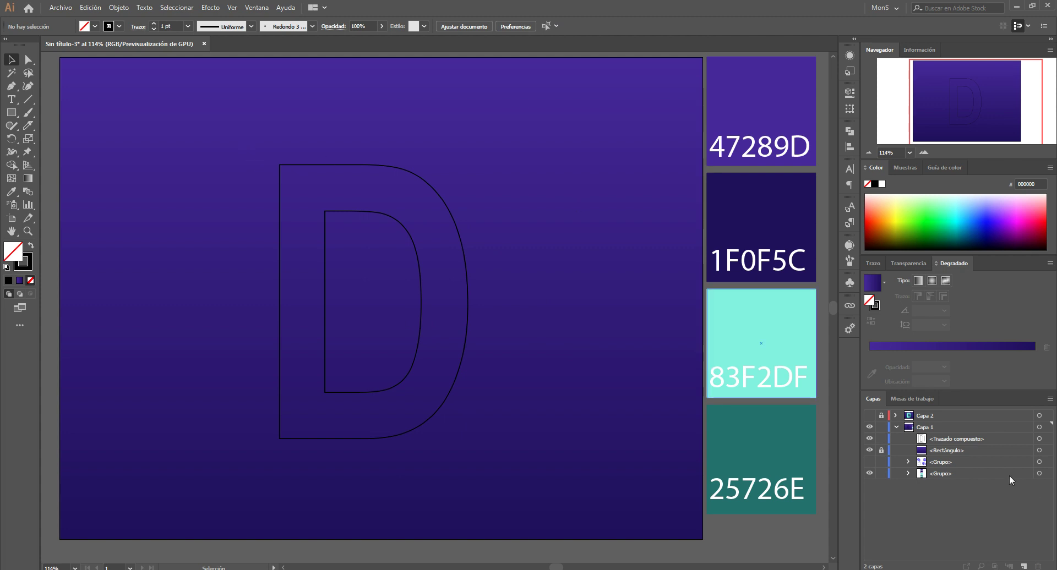
Release the letter D's compound path into separate outer and inner paths, and highlight each one in the layer list
left_click(1001, 439)
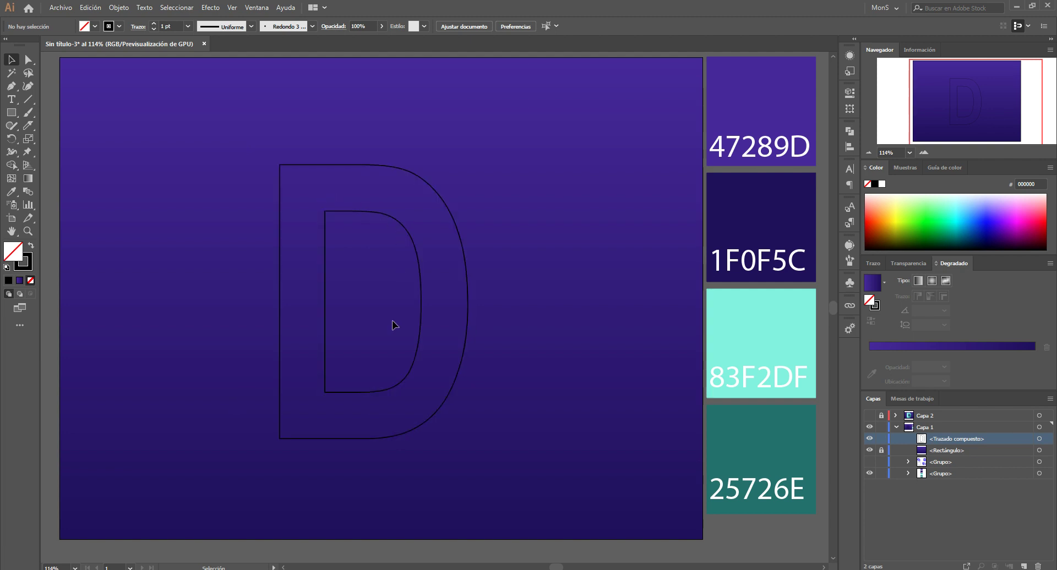
left_click(344, 165)
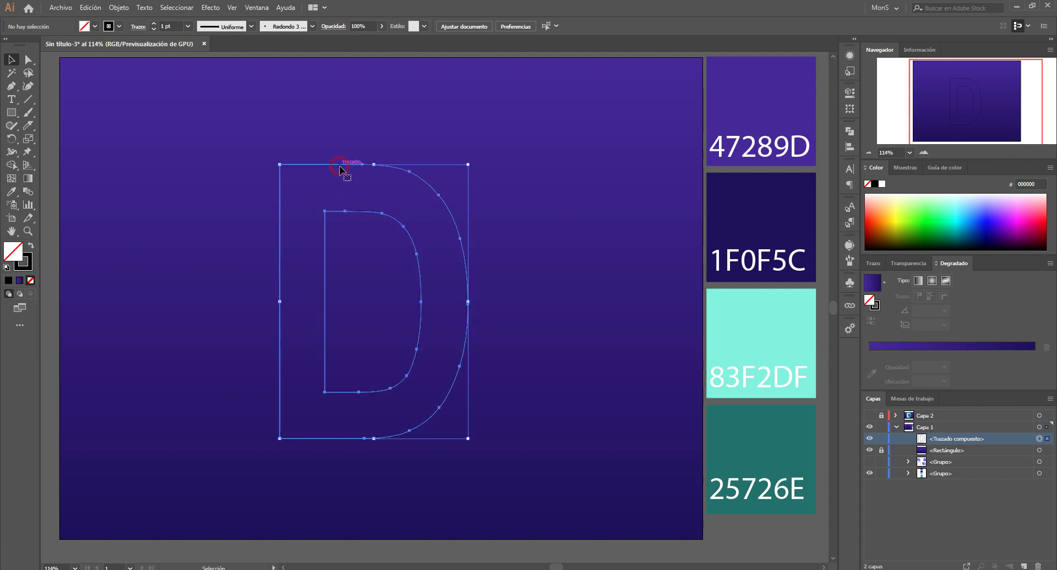
left_click(118, 7)
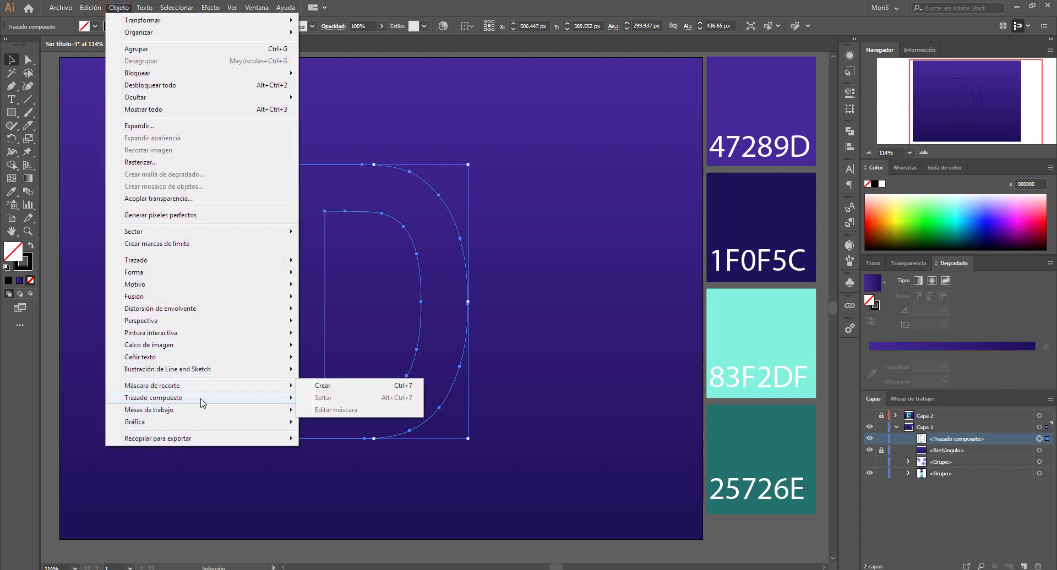
mouse_move(204, 398)
left_click(36, 410)
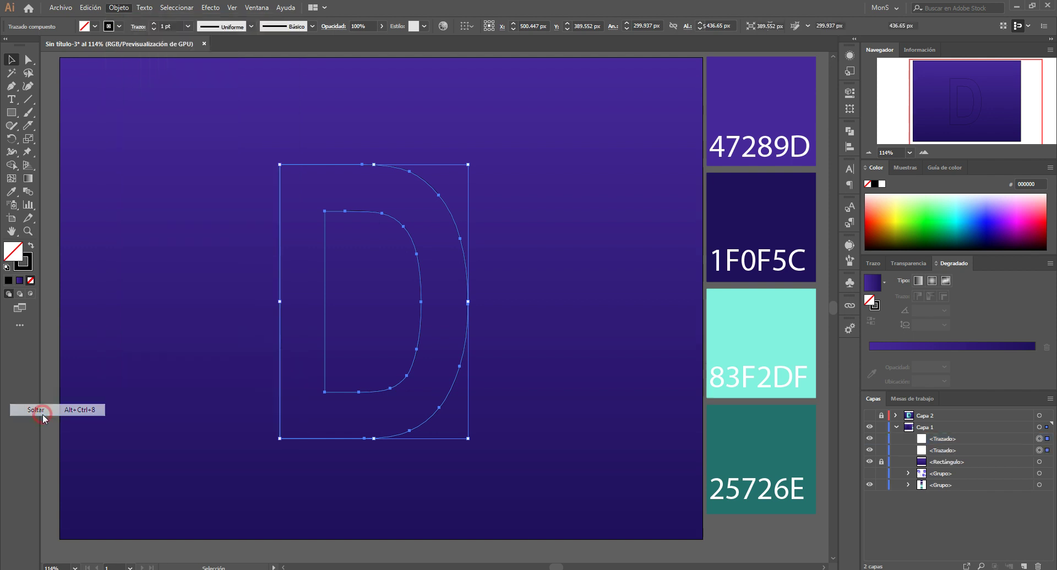
left_click(527, 207)
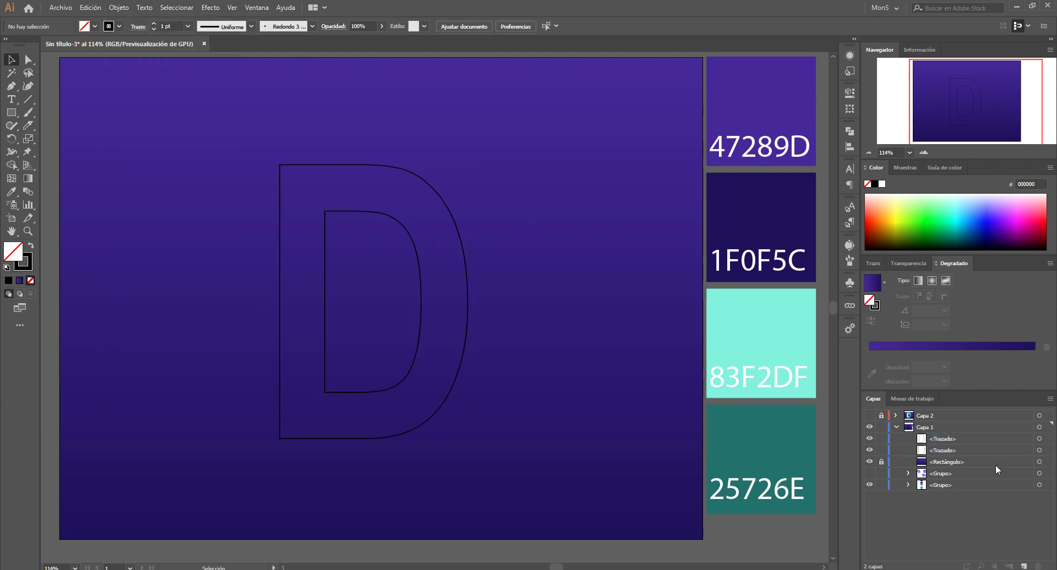
left_click(949, 438)
left_click(953, 449)
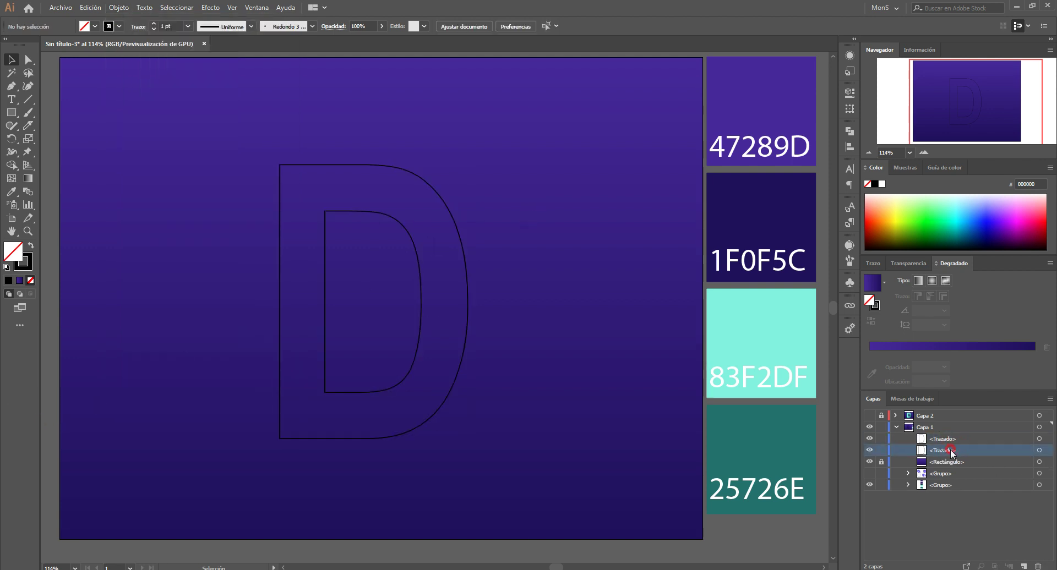
Identify the letter D's inner contour path and delete it, keeping only the outer contour
left_click(954, 440)
left_click(1038, 439)
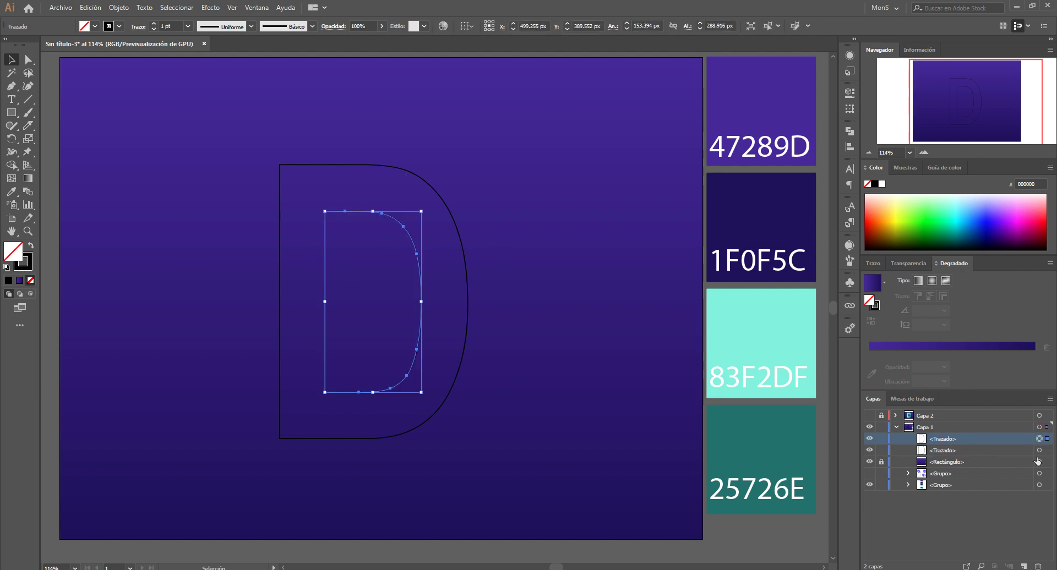
left_click(1039, 450)
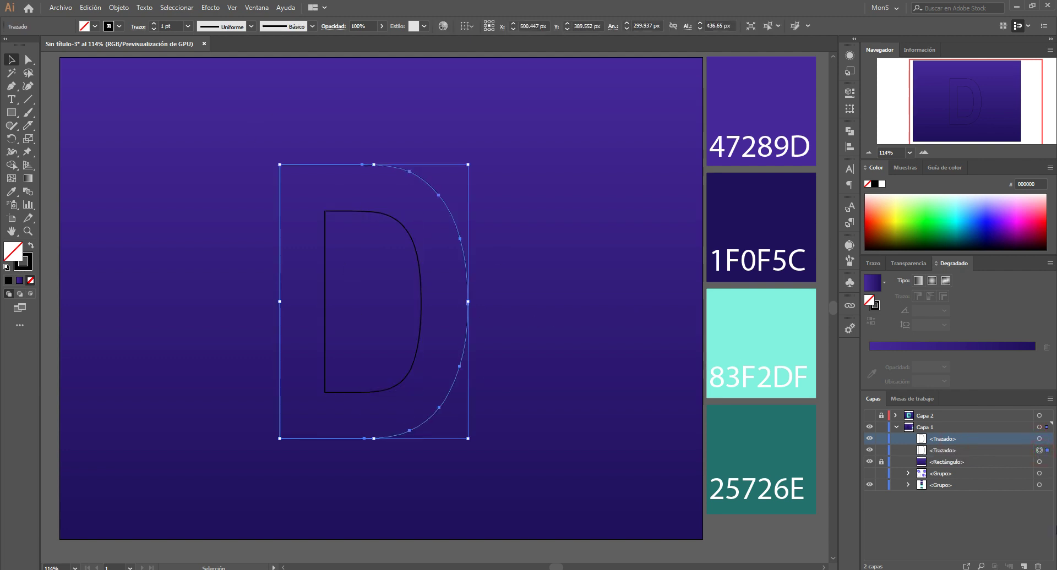
left_click(1038, 439)
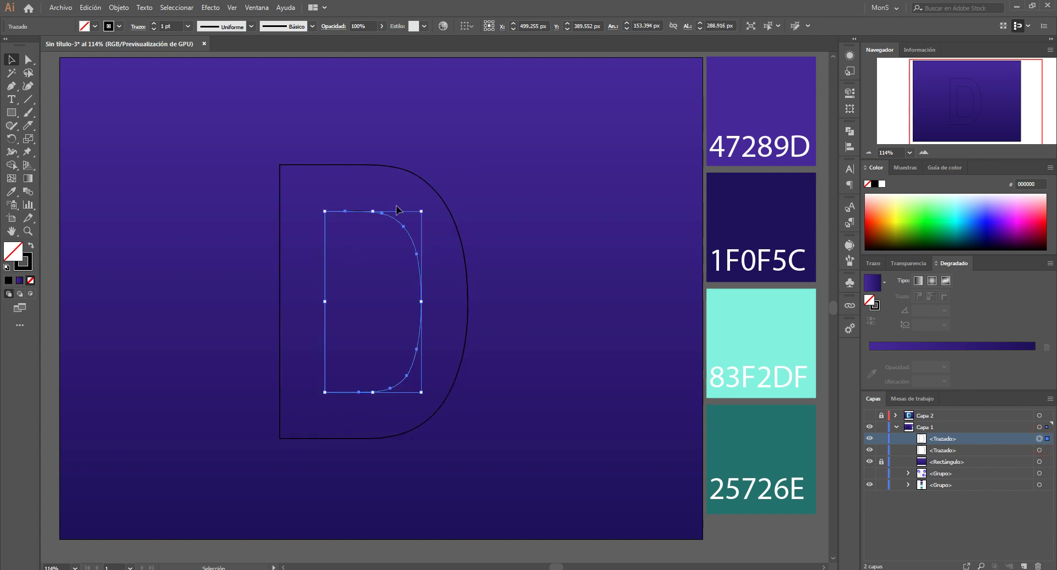
key("Delete")
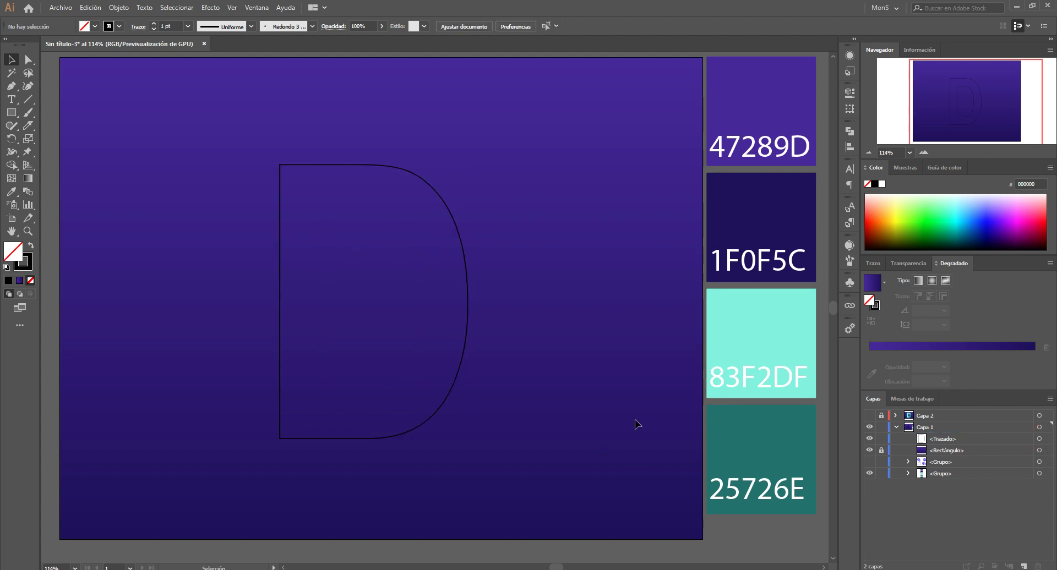
Enlarge the outer D contour proportionally from its centre to about 383 px wide and 557 px high, and deselect it
left_click(382, 165)
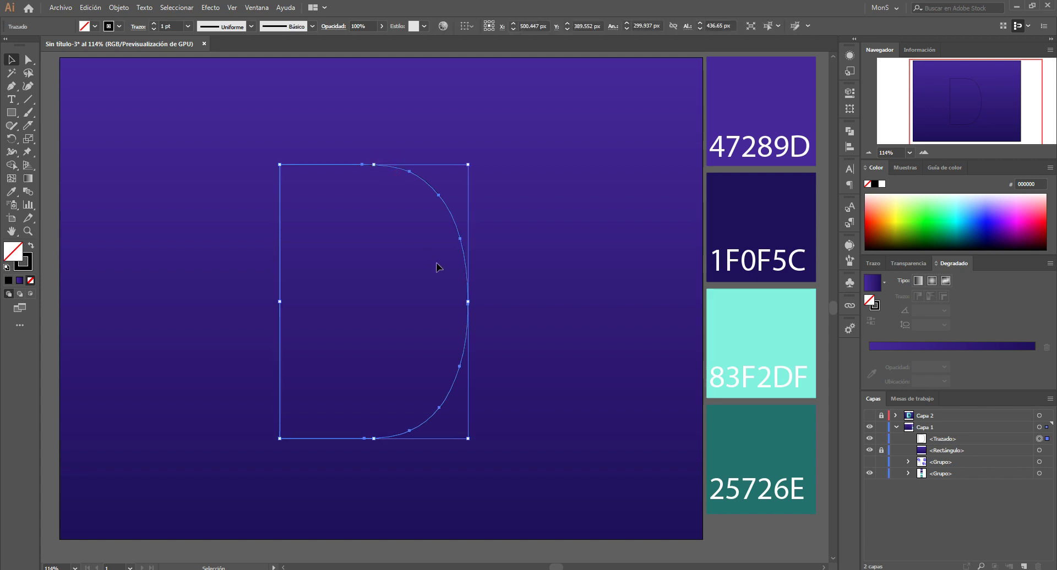
left_click(602, 305)
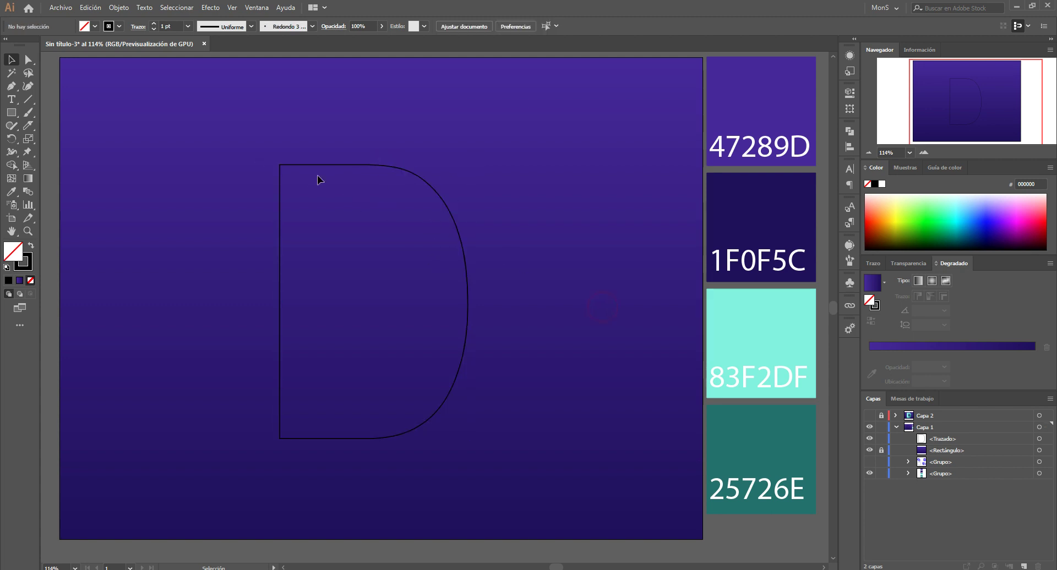
left_click(448, 214, "shift")
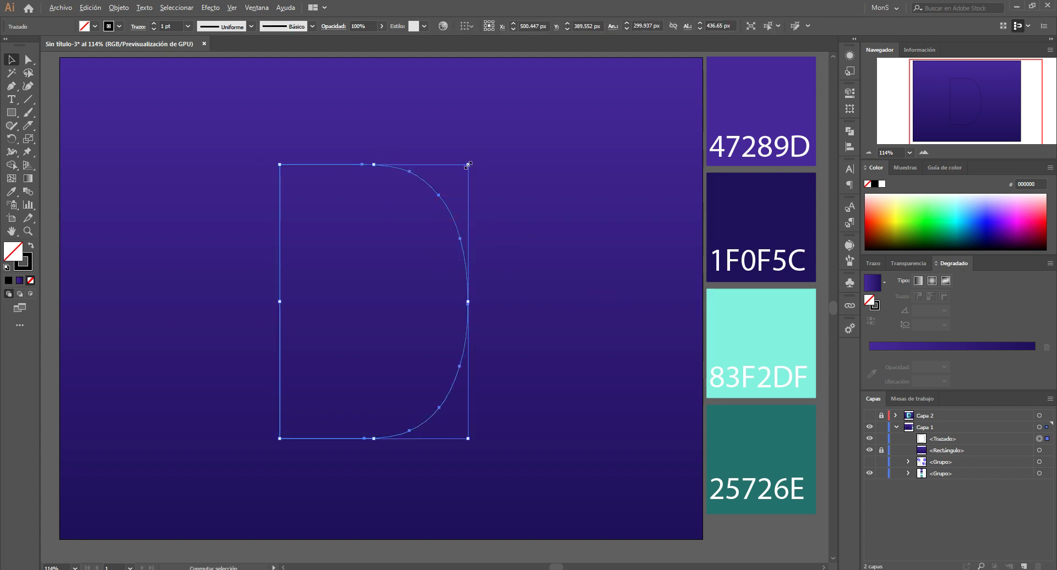
left_click_drag(468, 164, 515, 128)
key("space")
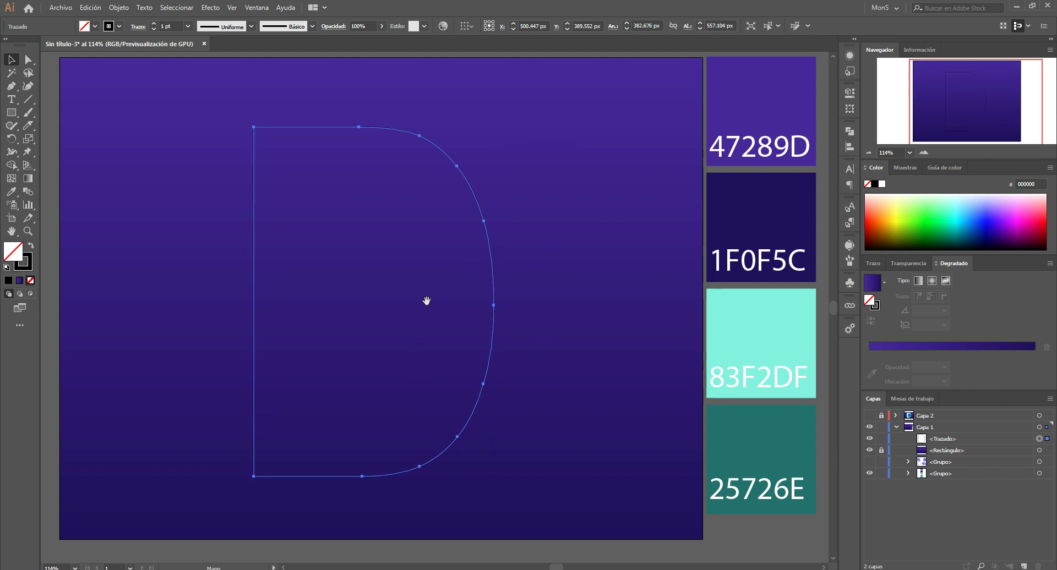
left_click_drag(425, 300, 436, 301)
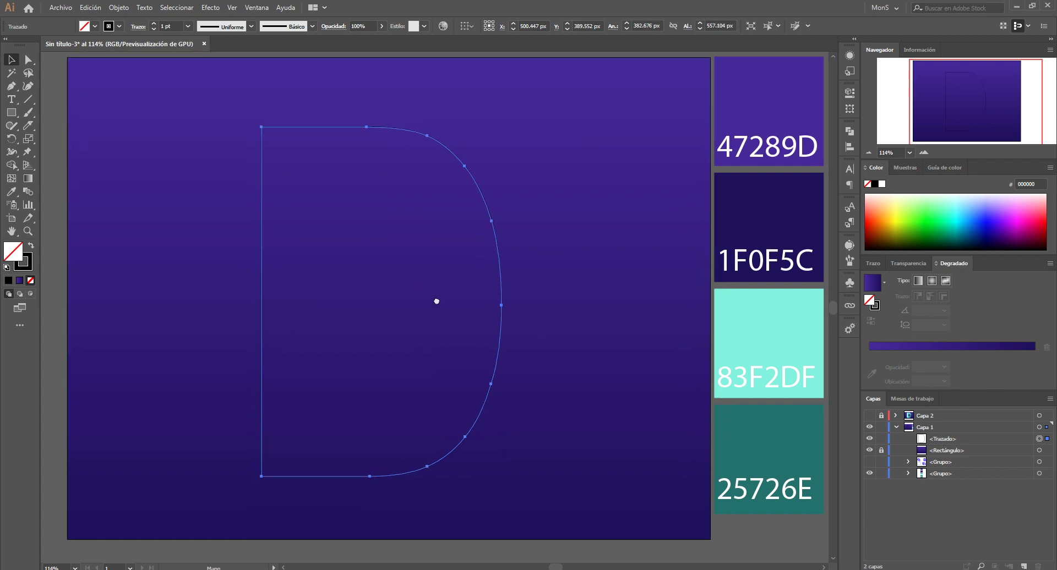
left_click(604, 226)
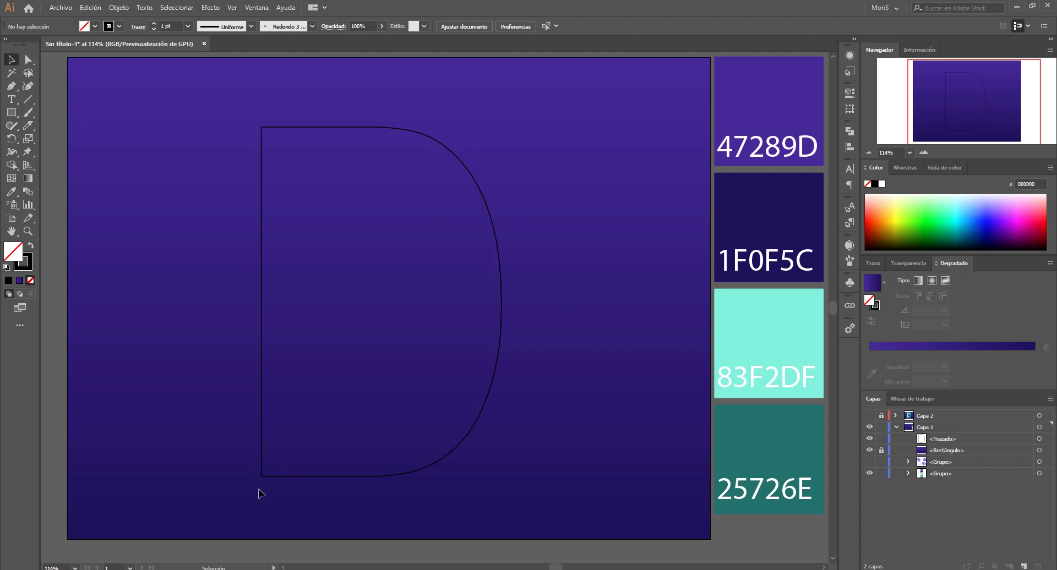
Cut the D contour open at its lower-left corner anchor with the Scissors tool
left_click(388, 127)
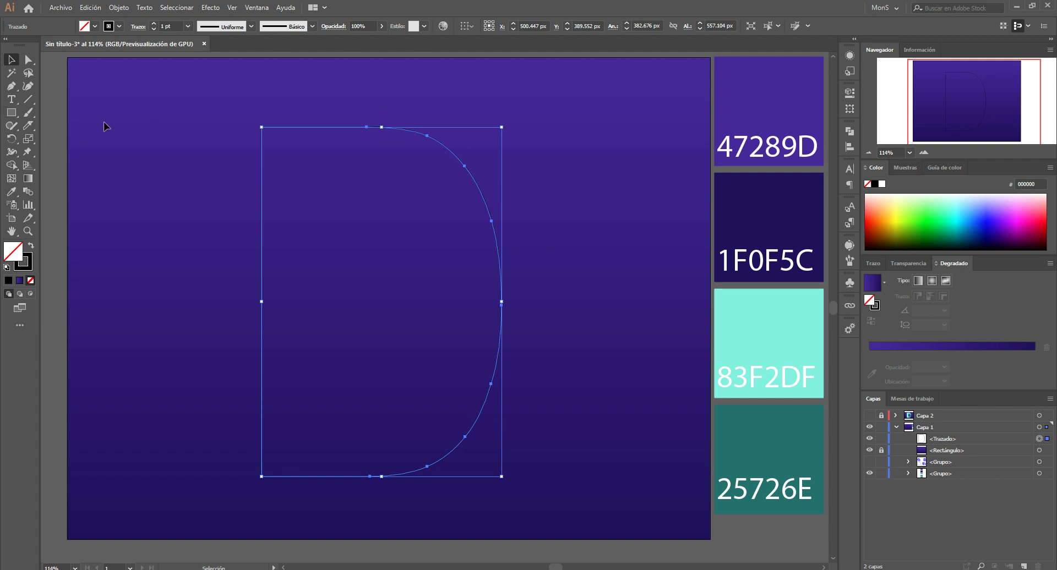
left_click(33, 128)
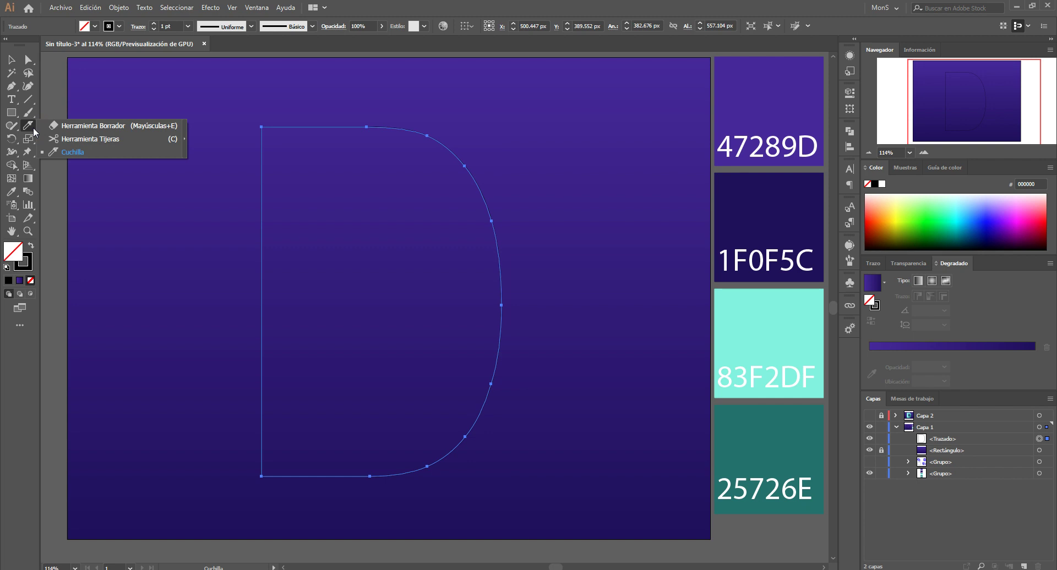
left_click(106, 137)
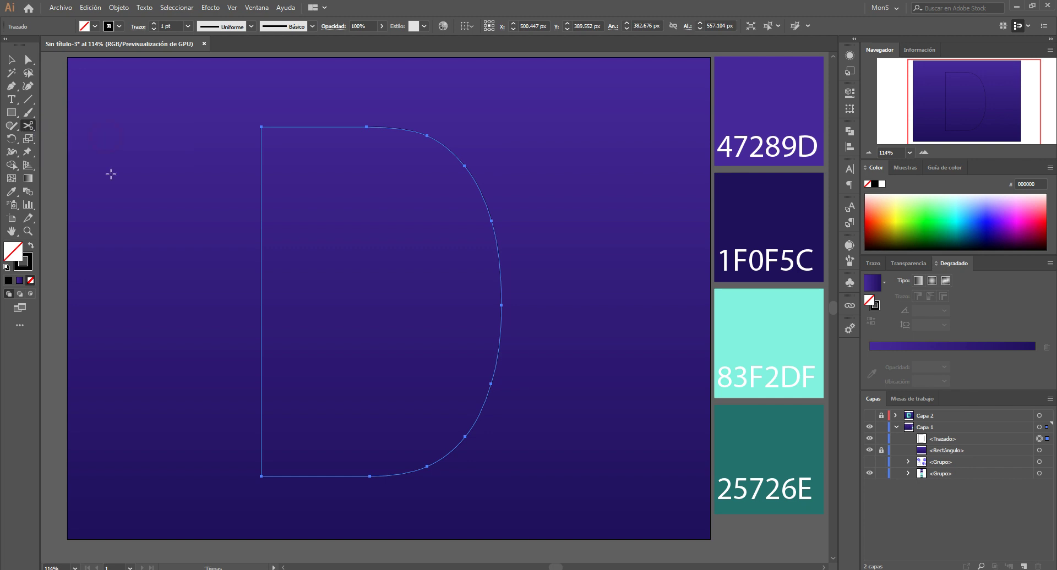
left_click(262, 477)
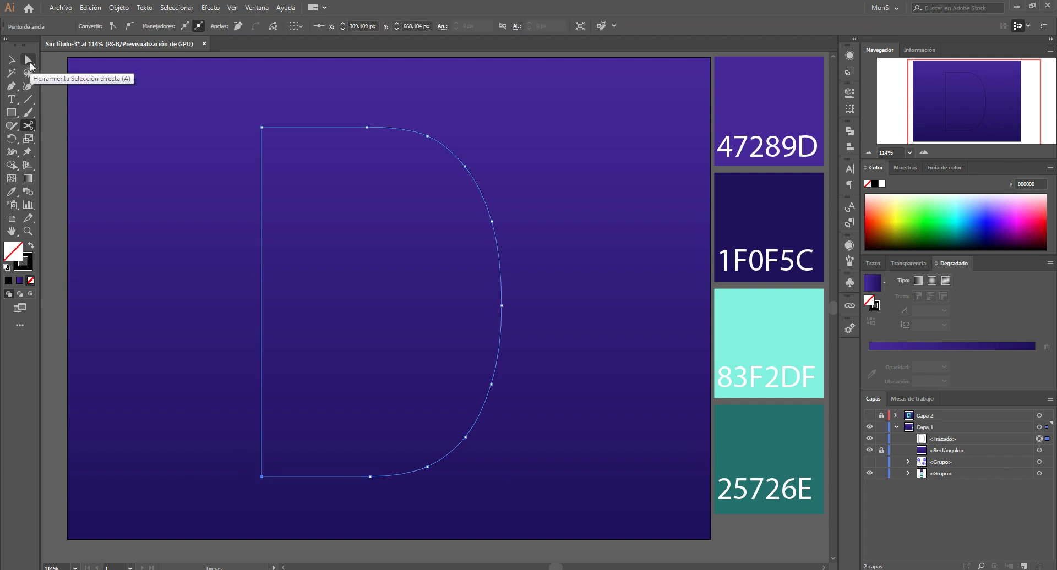
Select the anchor point at the D's cut lower-left corner with Direct Selection to check it, and deselect the path
left_click(30, 65)
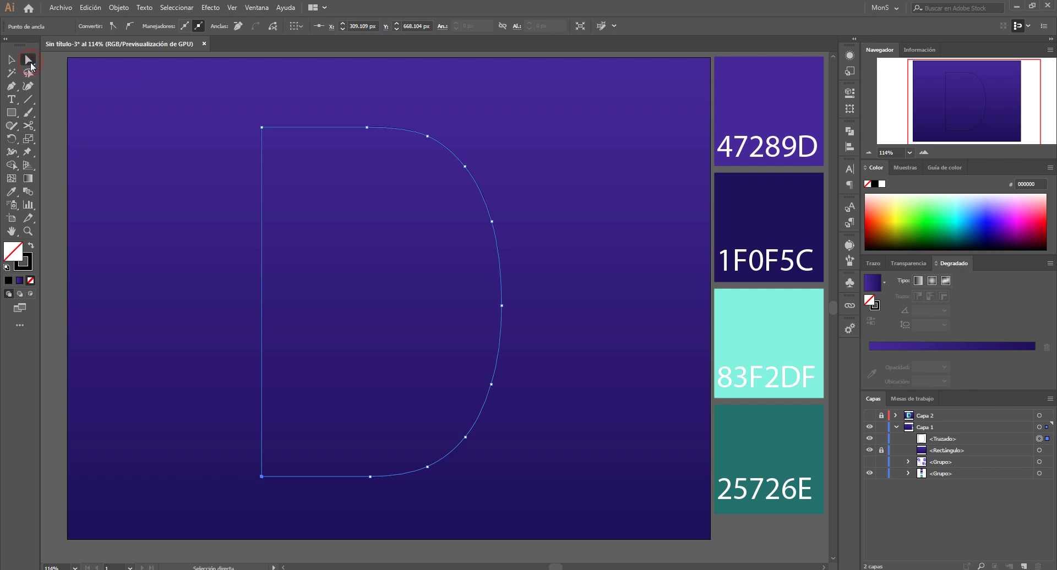
left_click(252, 478)
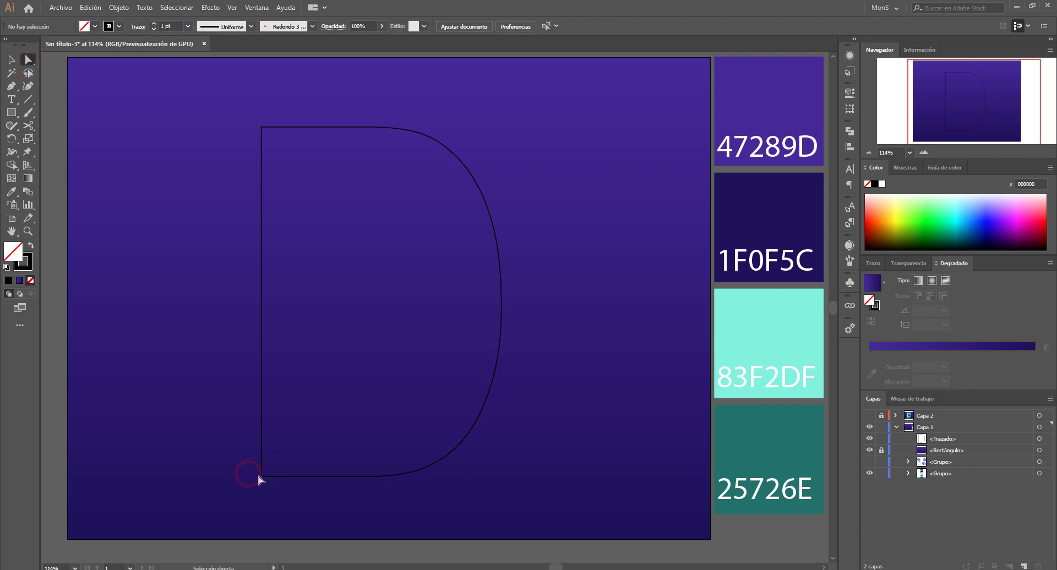
left_click_drag(231, 436, 262, 477)
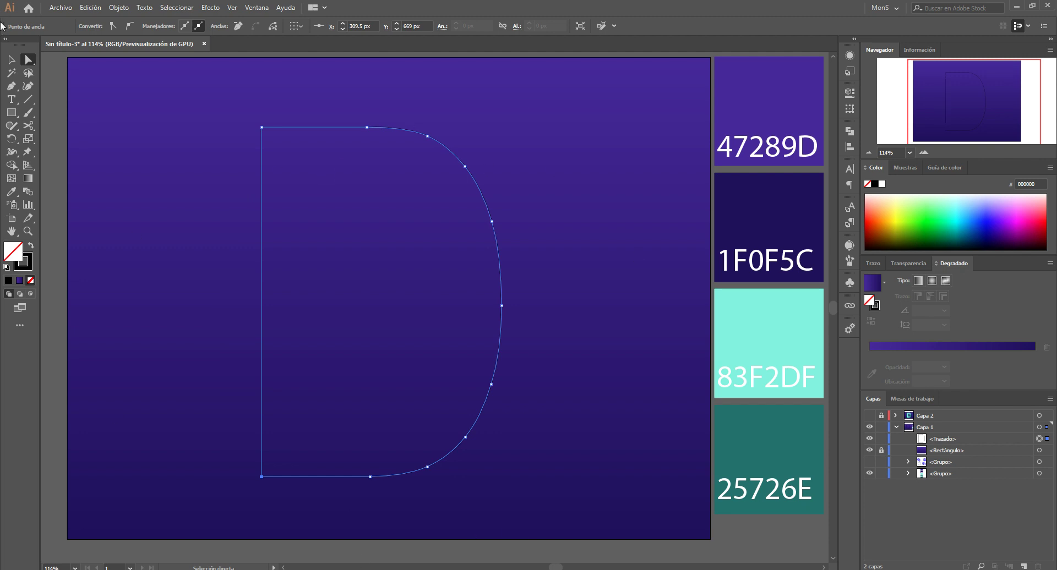
key("v")
left_click(534, 135)
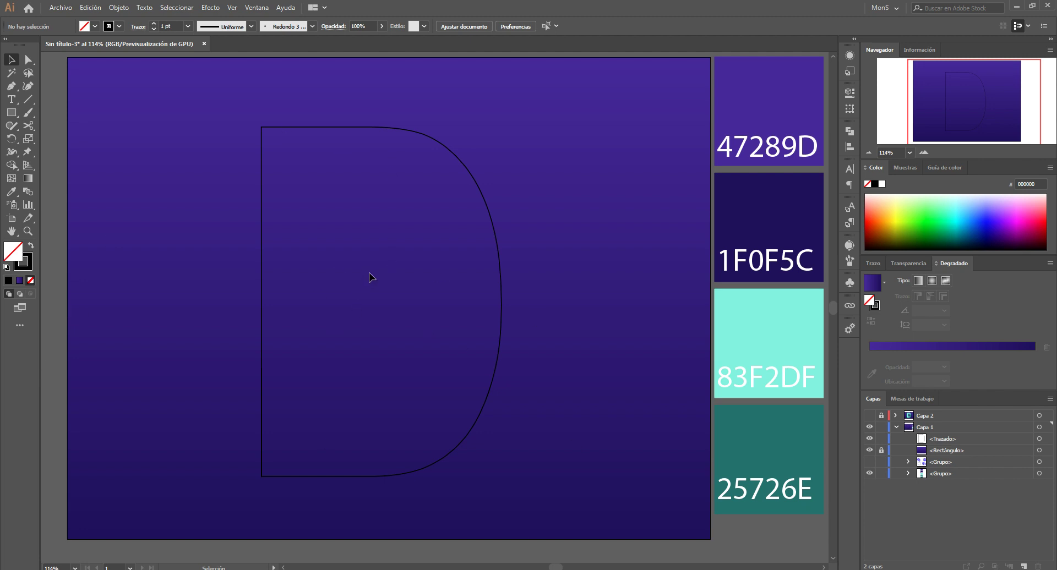
Draw a circle about 84 px in diameter in the empty upper-left area beside the D contour
left_click_drag(507, 169, 503, 173)
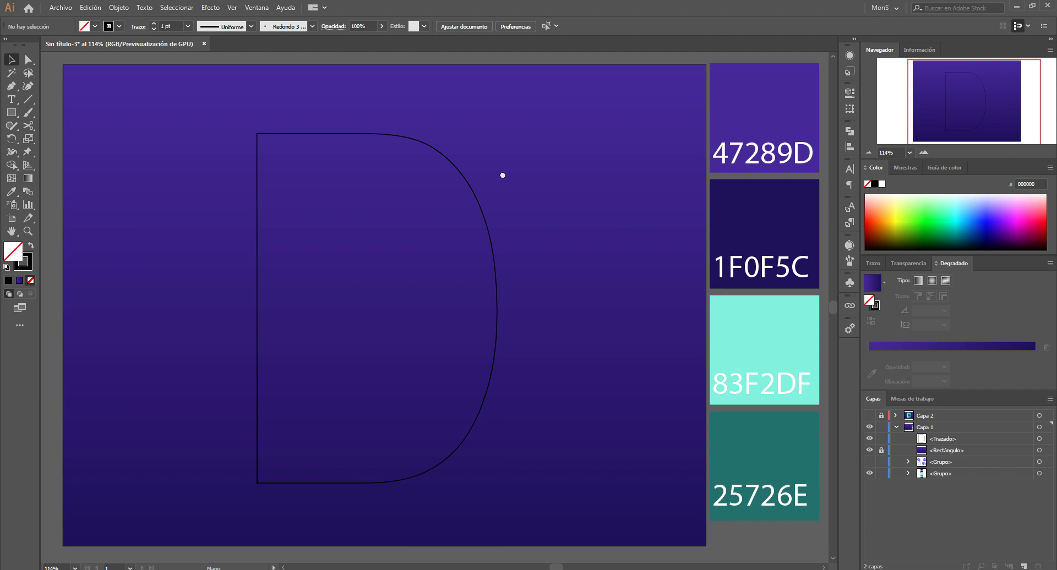
left_click(12, 112)
left_click_drag(11, 113, 68, 143)
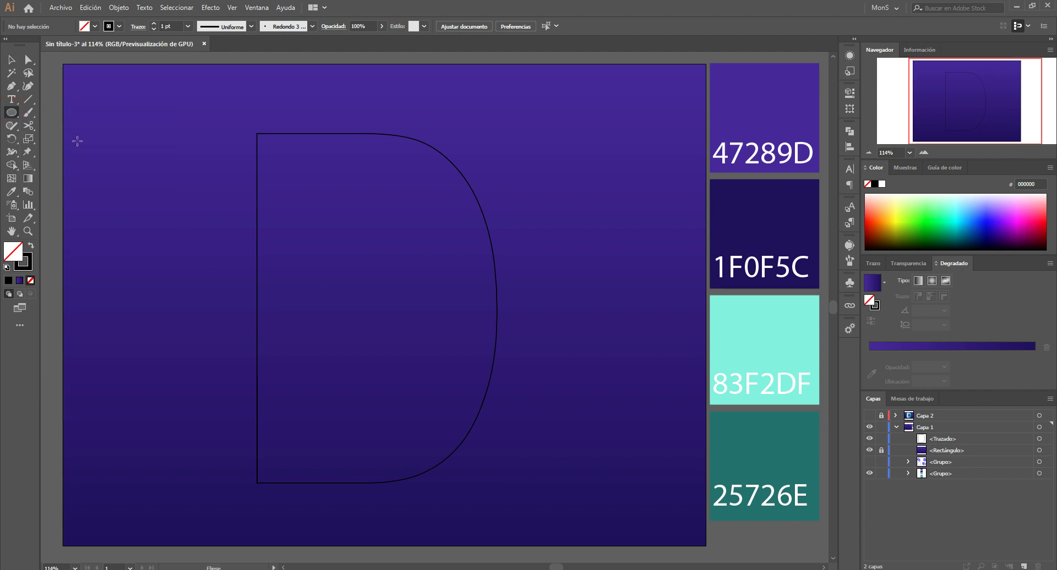
left_click_drag(170, 142, 194, 168)
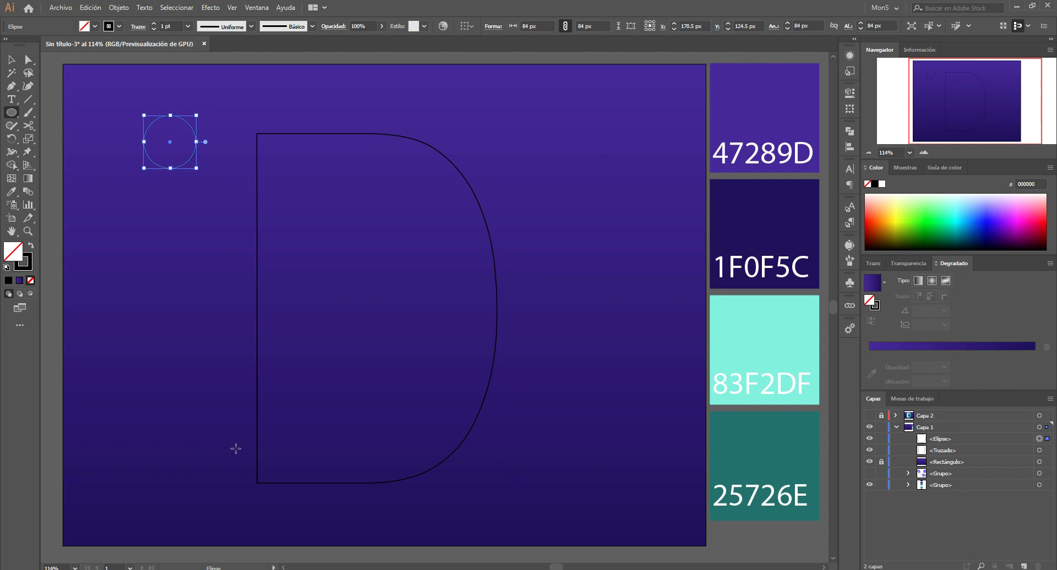
Remove the circle's stroke and fill it with the Blanco, Negro gradient preset
left_click(11, 60)
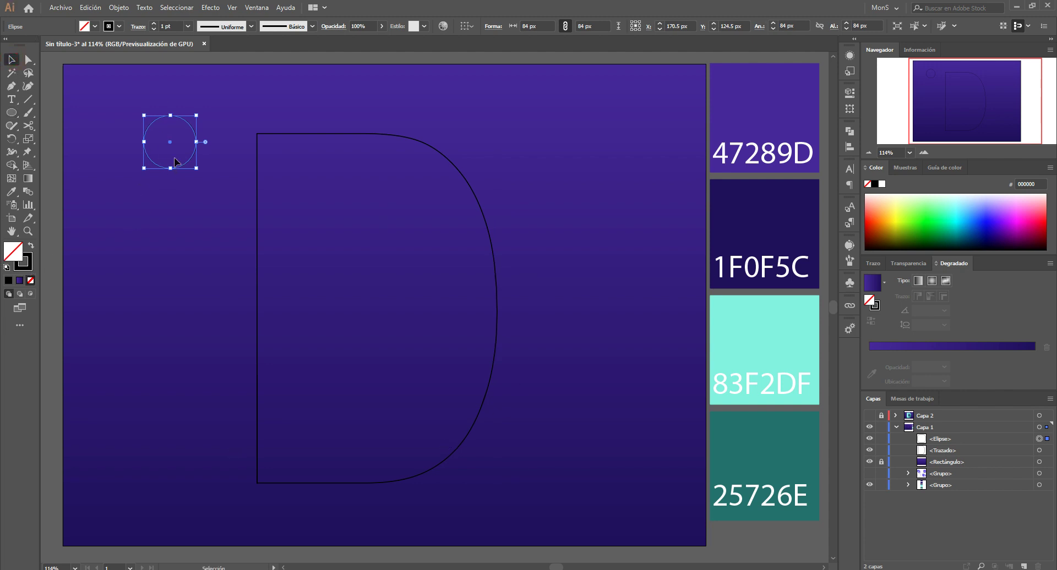
left_click(31, 280)
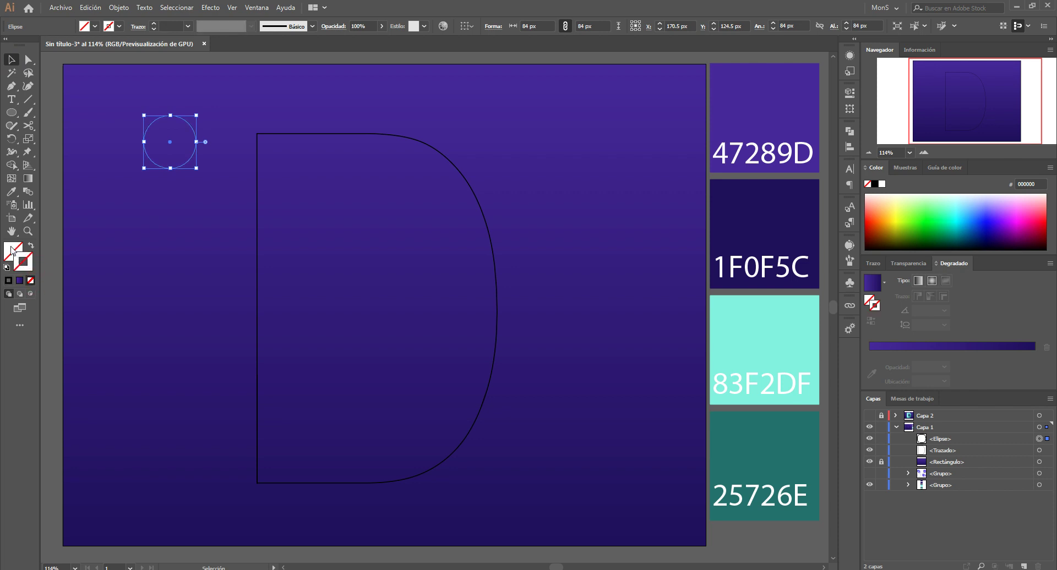
left_click(12, 251)
left_click(885, 284)
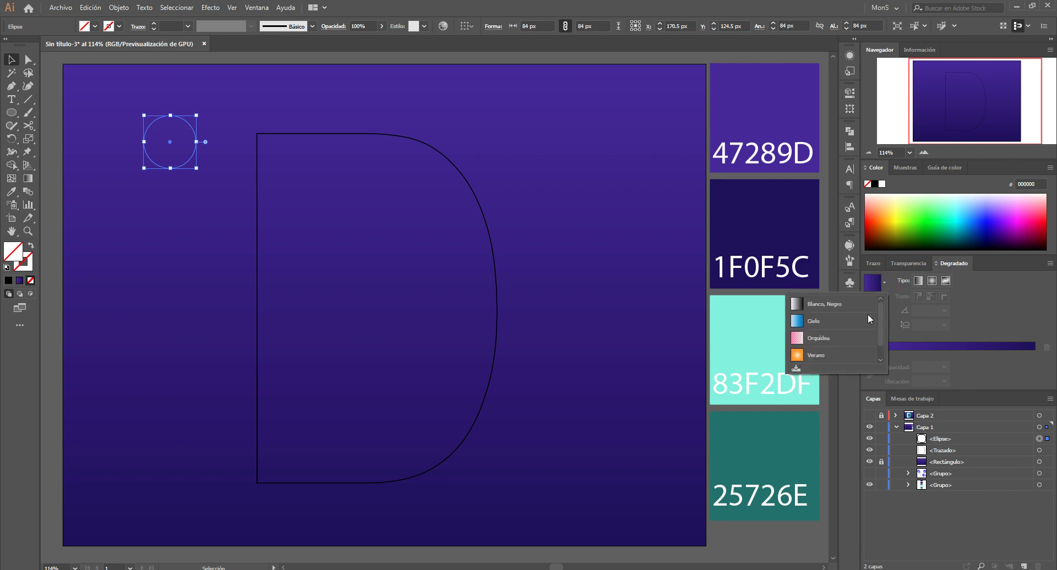
left_click(849, 307)
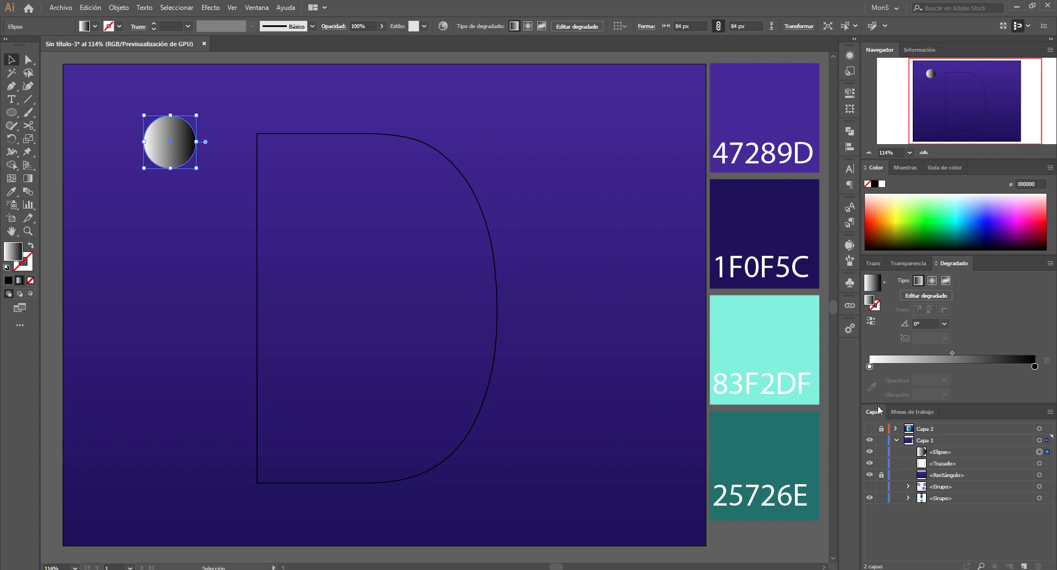
Set the circle gradient's starting colour stop to the light turquoise 83F2DF by sampling the palette swatch
left_click(870, 367)
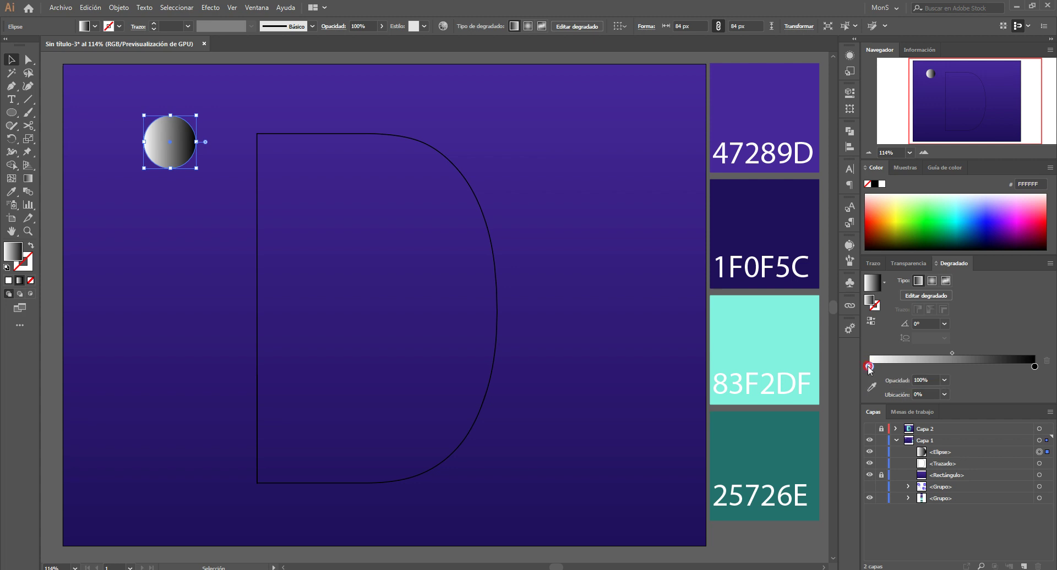
double_click(869, 367)
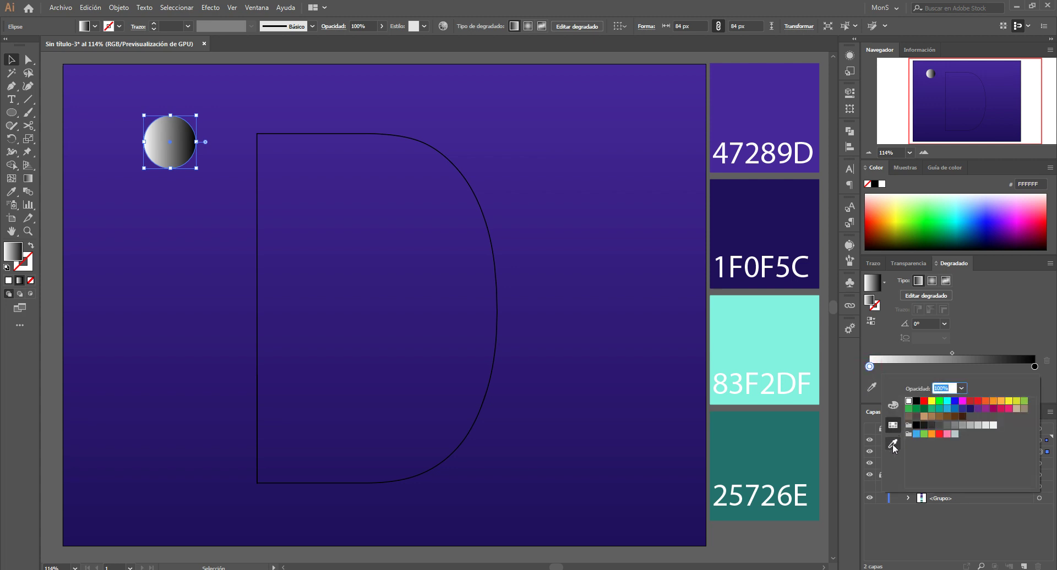
left_click(893, 444)
left_click(782, 331)
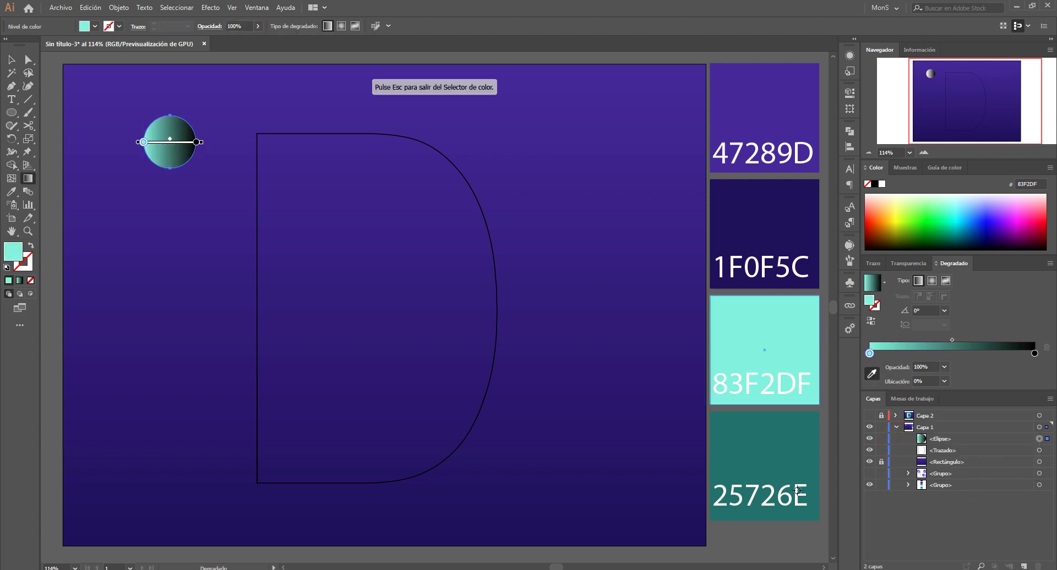
Set the circle gradient's ending colour stop to the dark teal 25726E by sampling the palette swatch
left_click(1034, 353)
double_click(1035, 354)
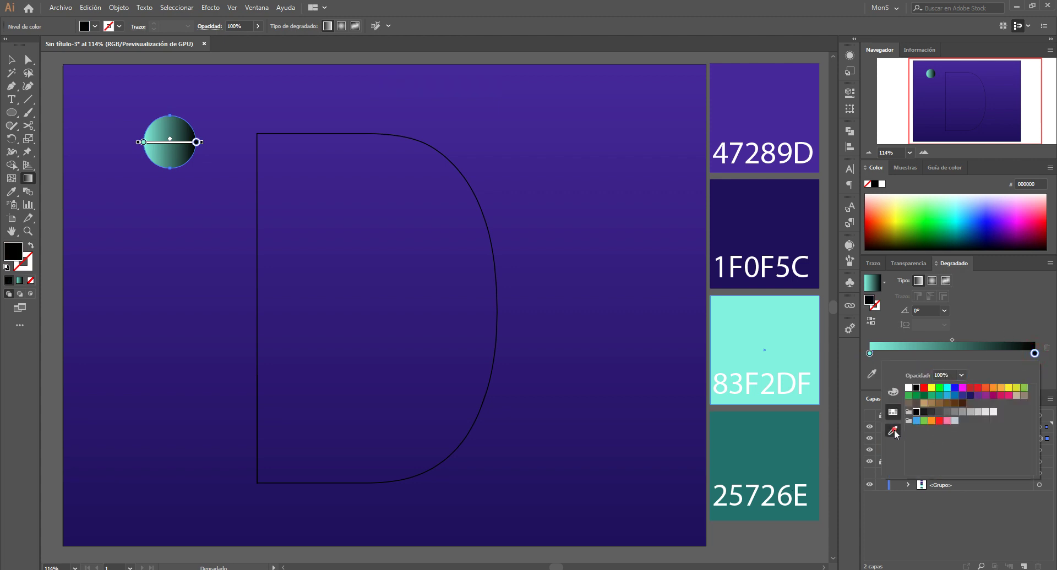
left_click(893, 443)
left_click(764, 466)
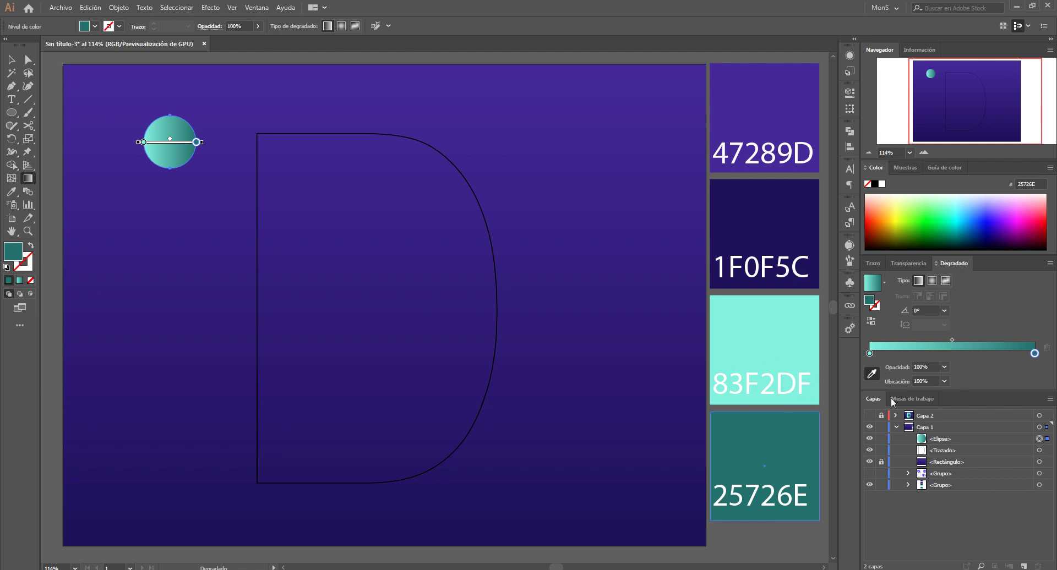
Examine the colour codes of both gradient stops, and close the colour picker without changes
left_click(870, 353)
double_click(869, 352)
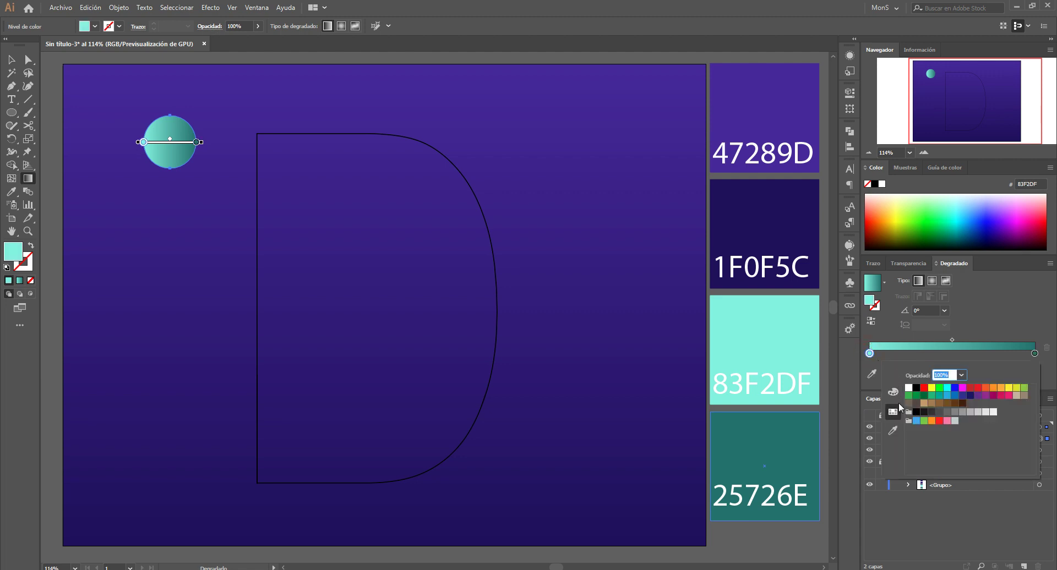
left_click(894, 392)
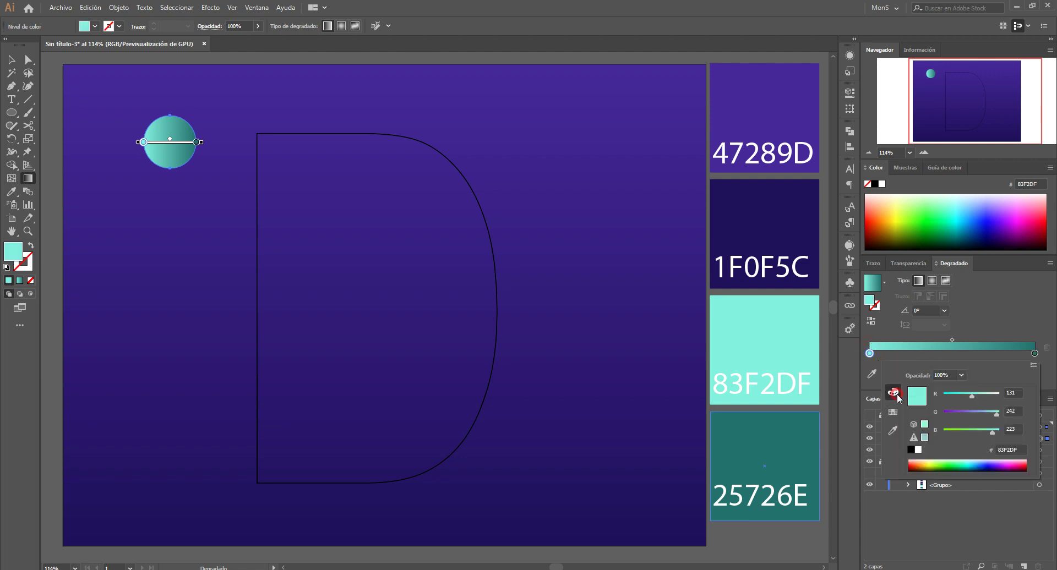
left_click(1034, 353)
double_click(13, 251)
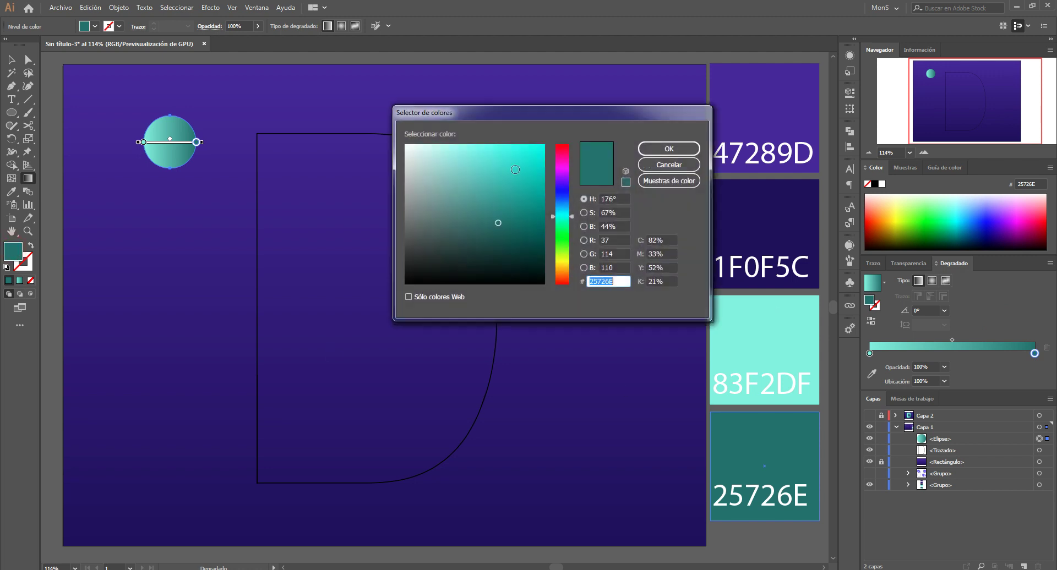
left_click(675, 164)
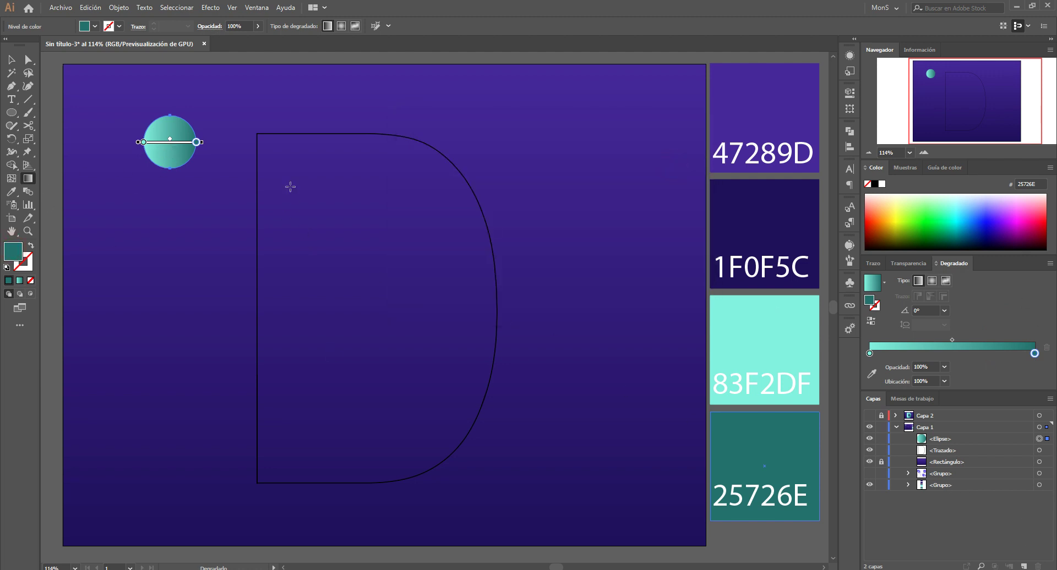
Set the circle's linear gradient angle to -90°
left_click(944, 311)
left_click(967, 476)
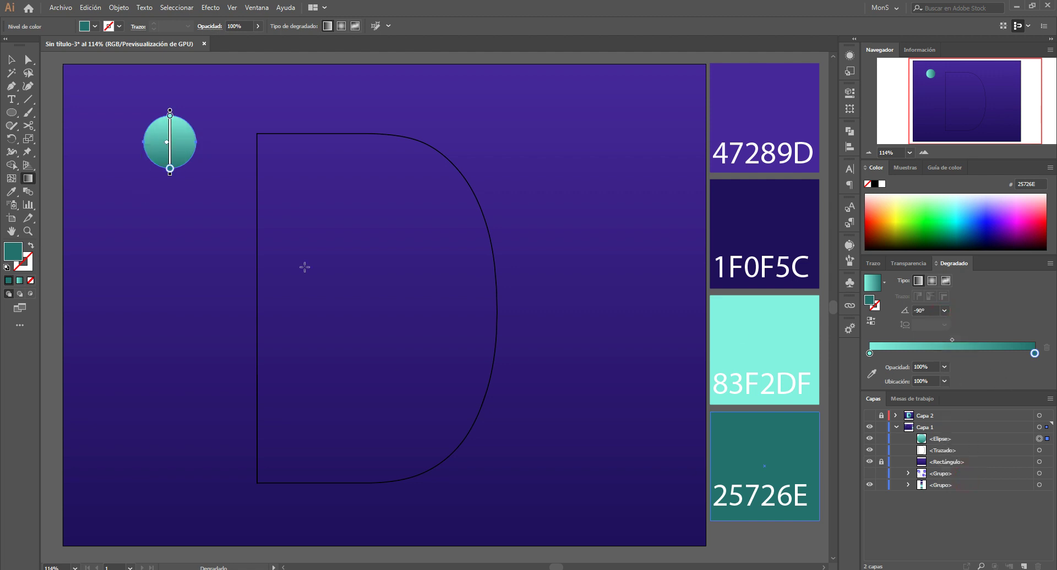
Duplicate the turquoise gradient circle straight below the original, leaving a gap between the two circles
left_click(14, 62)
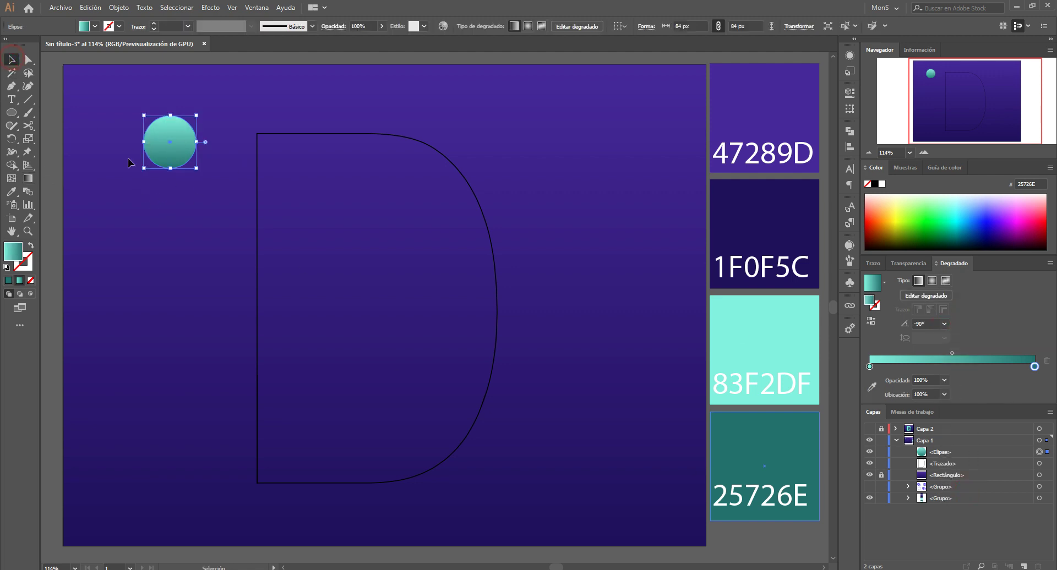
left_click(178, 172)
left_click(174, 155)
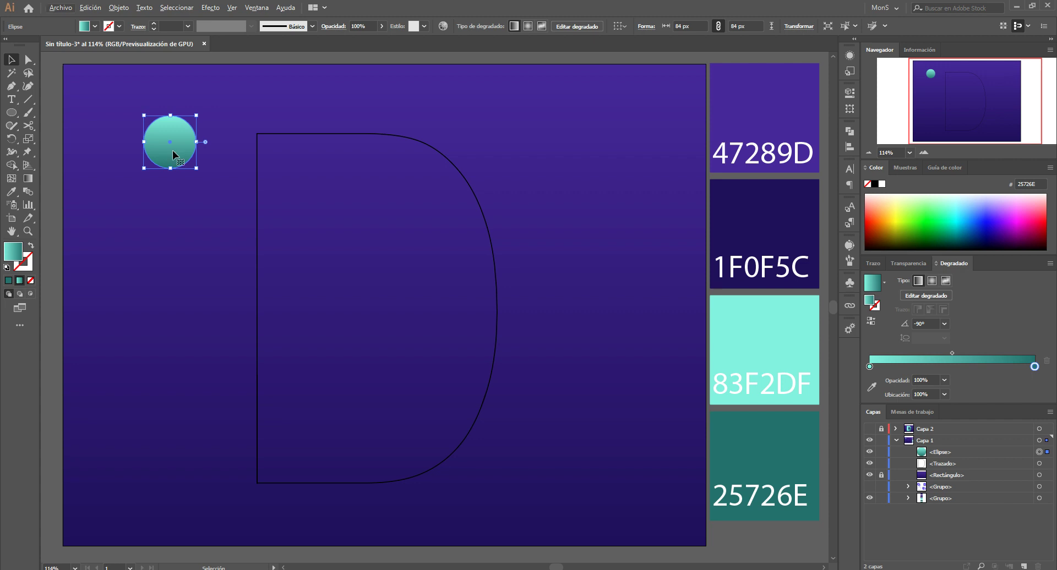
left_click_drag(173, 154, 174, 267)
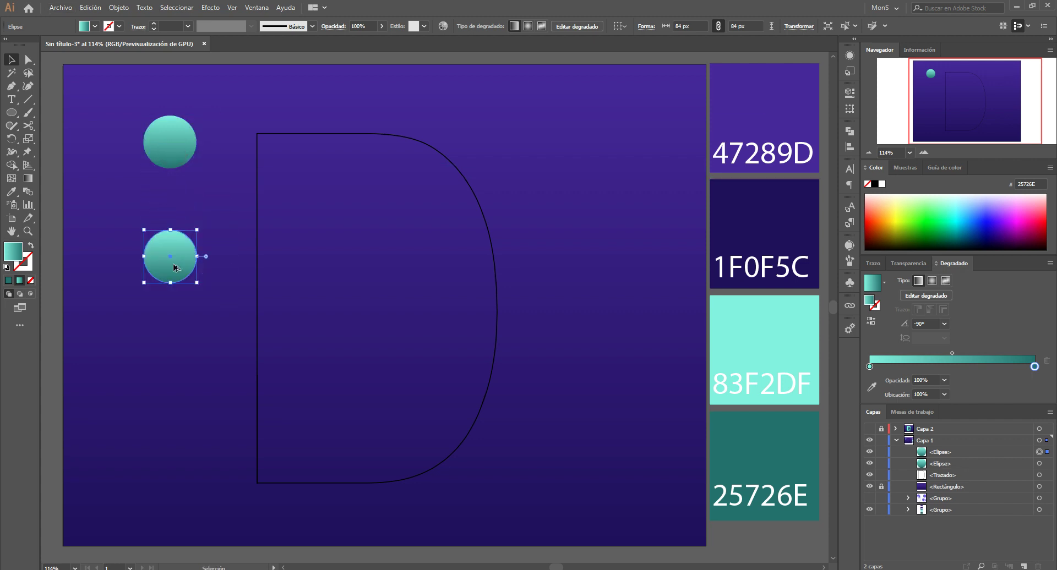
left_click(202, 183)
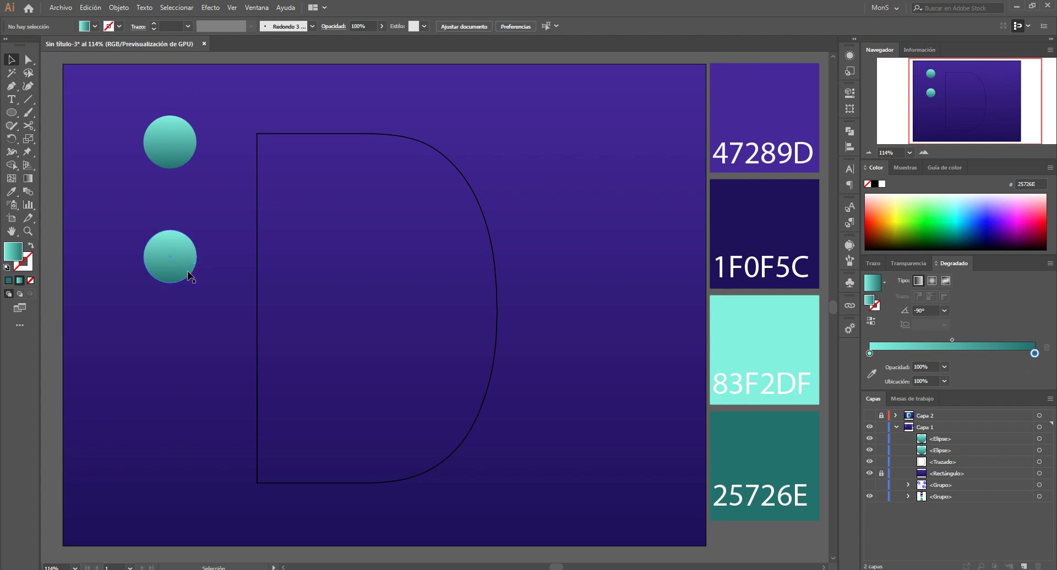
Create a blend between the two turquoise gradient circles
left_click(165, 147)
left_click(182, 248)
left_click(181, 160)
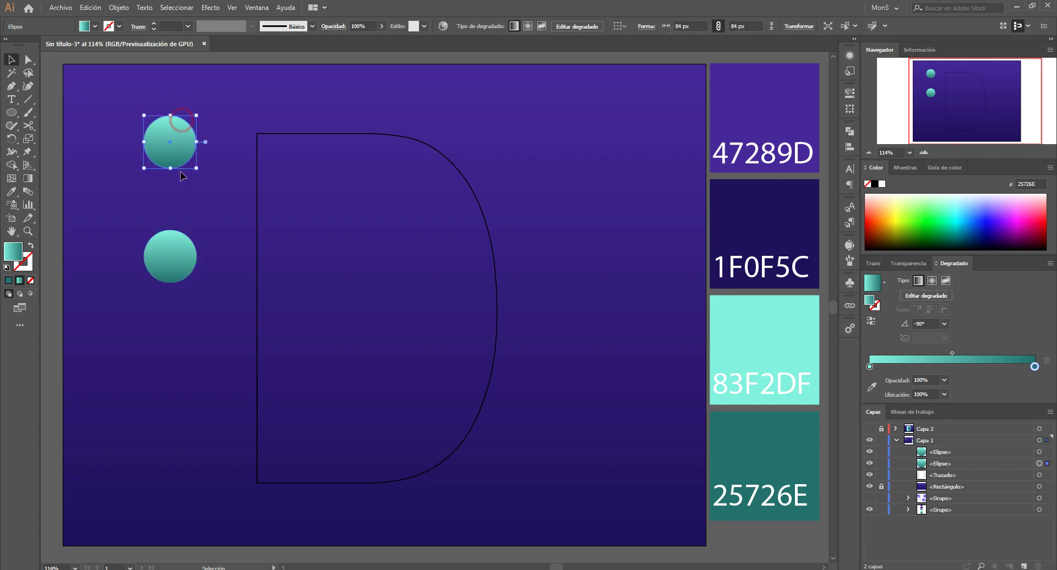
left_click(185, 254)
left_click_drag(122, 96, 209, 310)
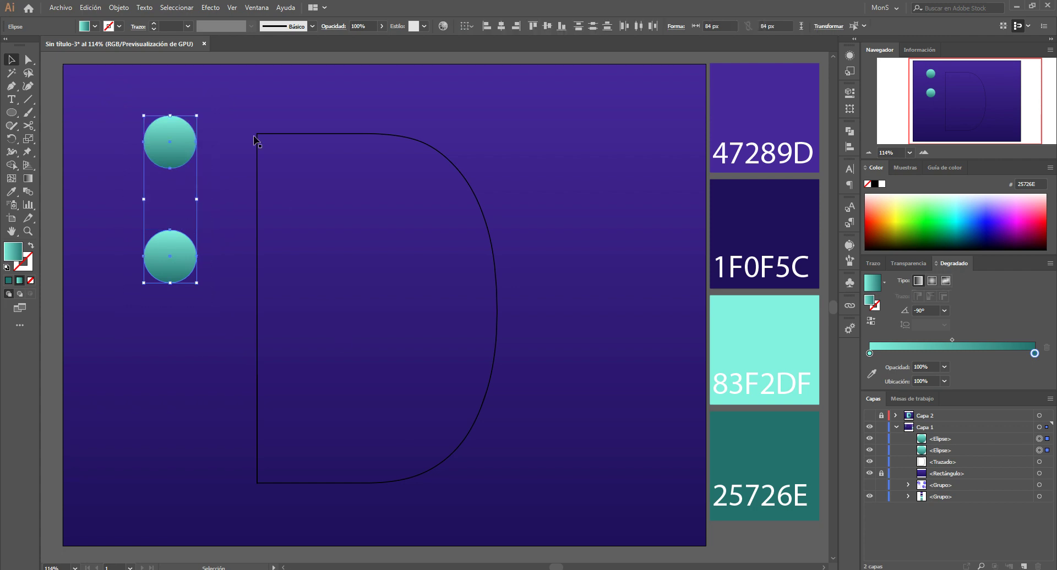
left_click(122, 8)
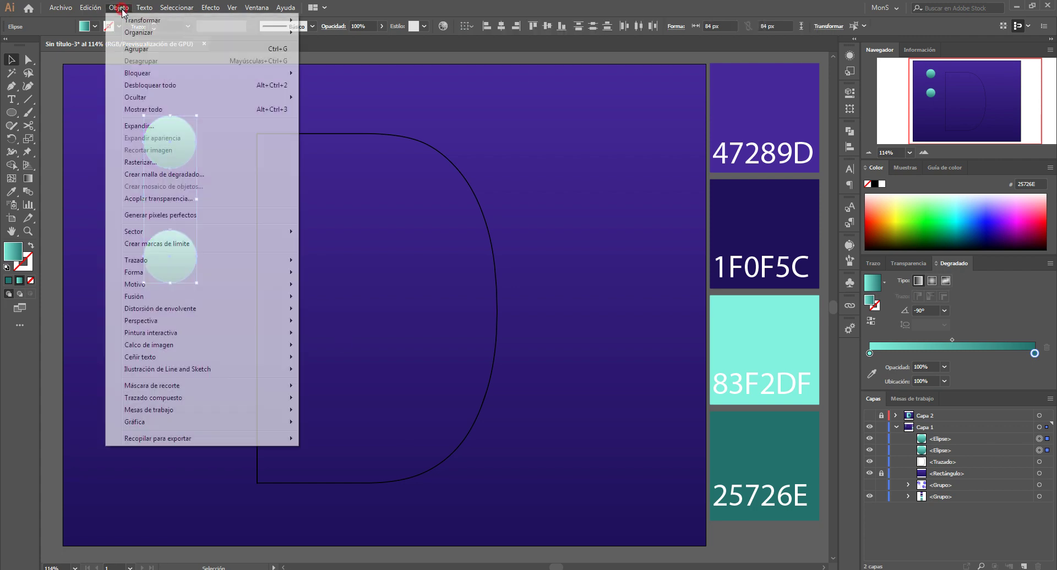
mouse_move(245, 297)
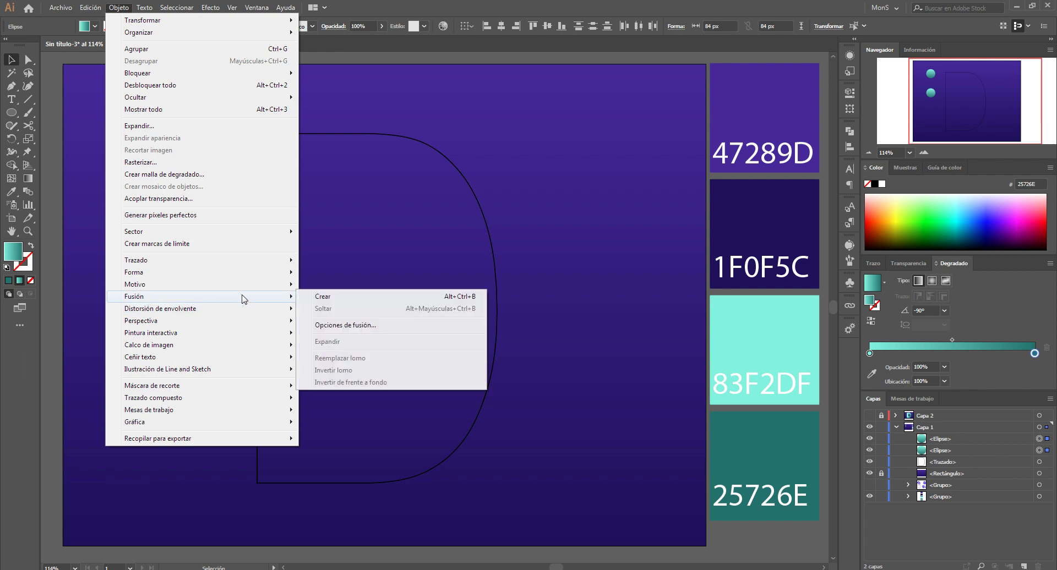
left_click(377, 298)
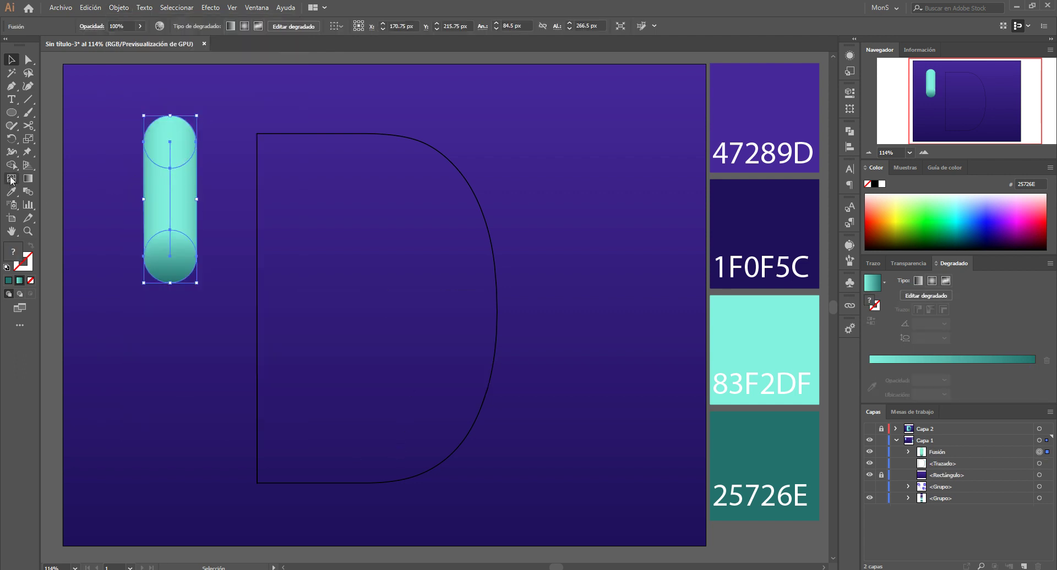
Set the circle blend's spacing to Suavizar color (smooth color)
left_click(28, 180)
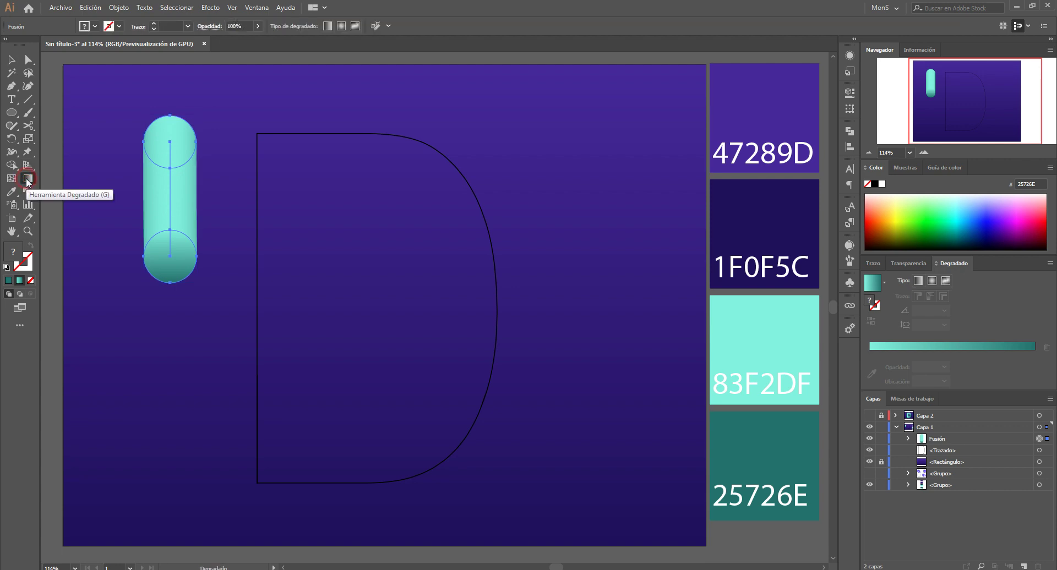
left_click(11, 59)
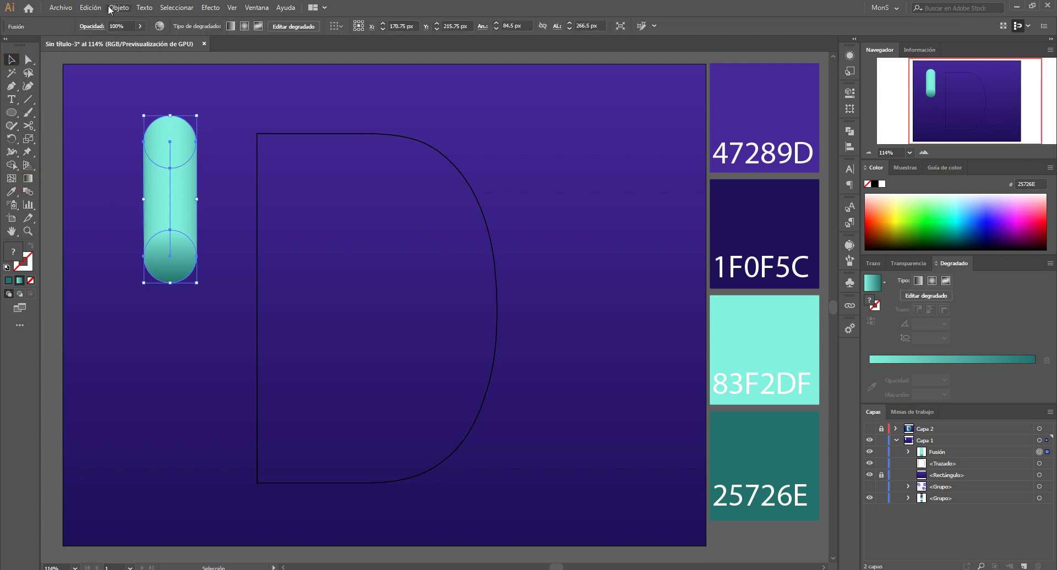
left_click(119, 7)
mouse_move(263, 309)
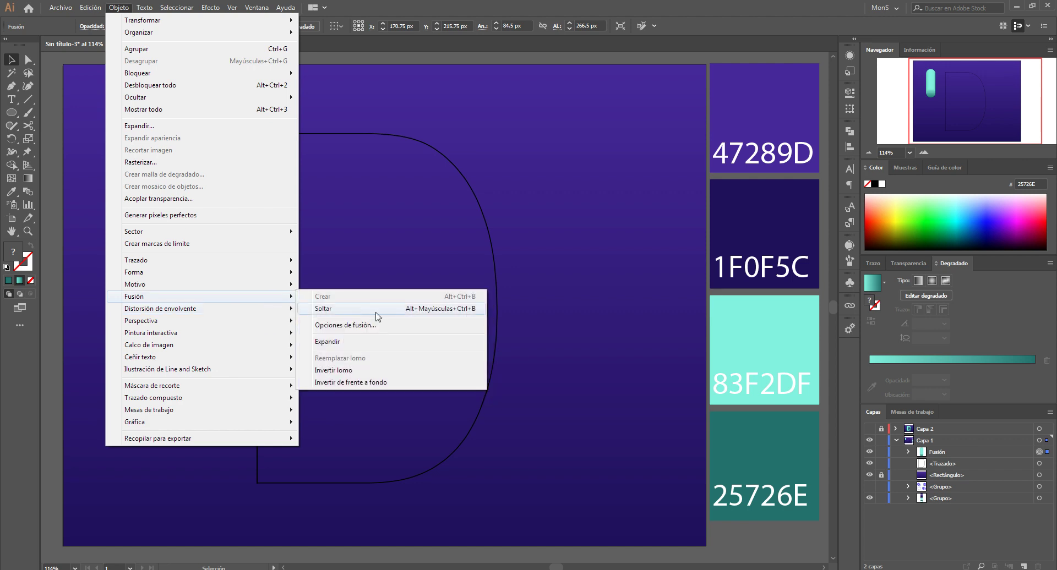
left_click(374, 323)
left_click(650, 152)
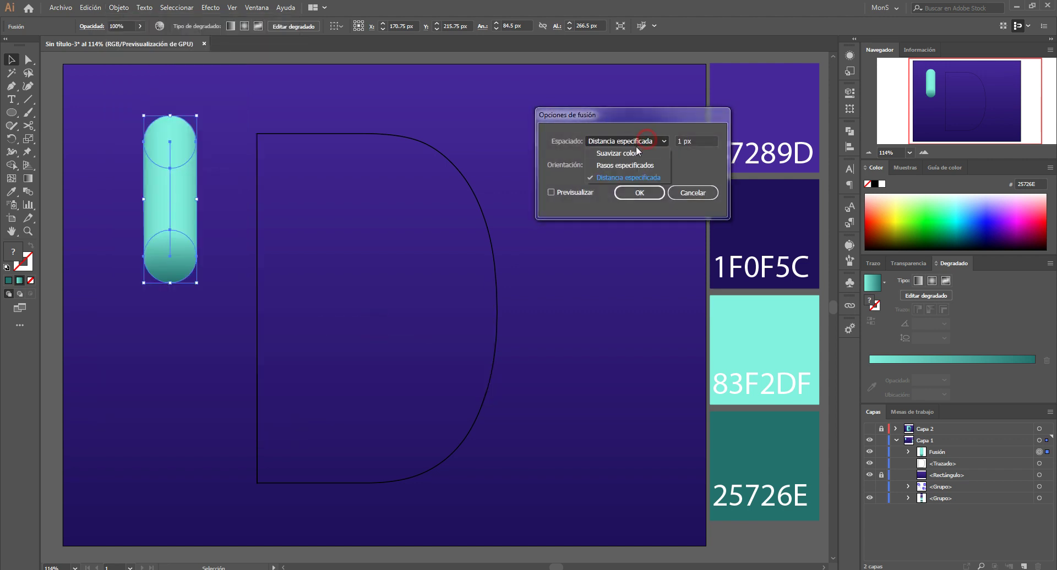
left_click(619, 161)
left_click(638, 193)
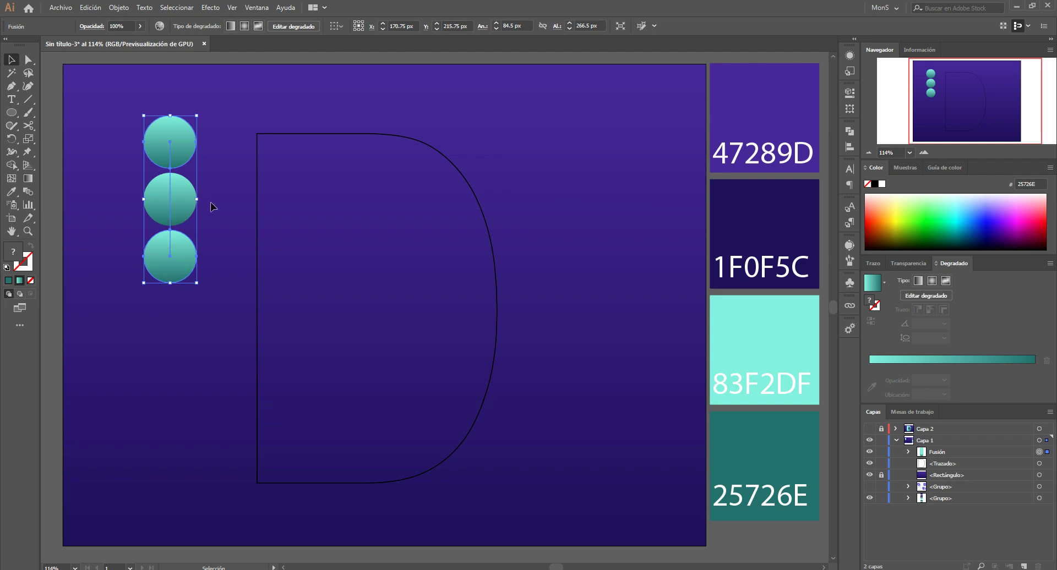
Set the circle blend's spacing to Distancia especificada with a distance of 1 px, with the preview enabled
left_click(180, 195)
left_click(182, 249)
left_click(219, 198)
left_click(183, 149)
left_click(119, 7)
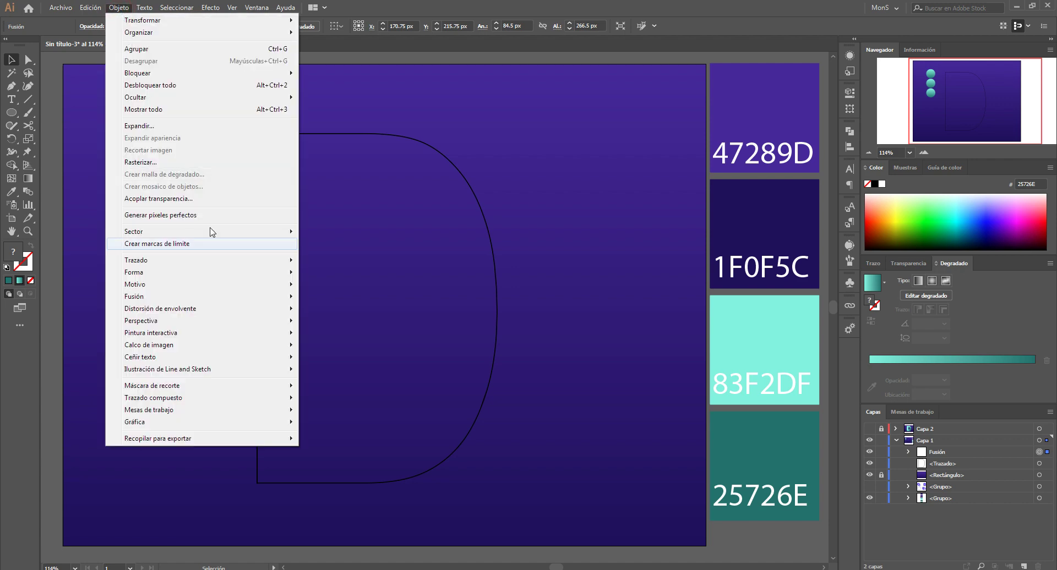
mouse_move(231, 300)
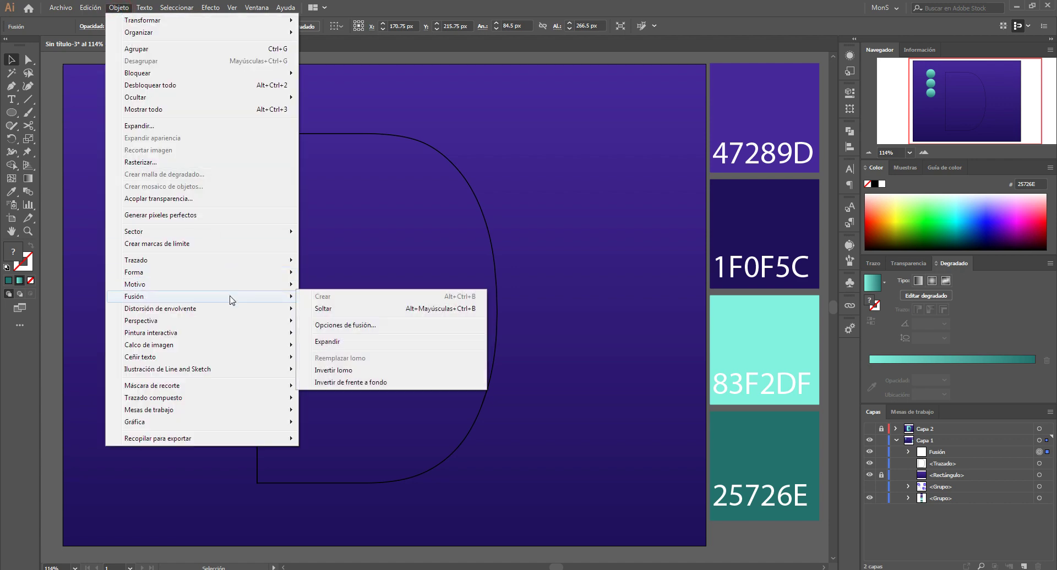
left_click(375, 331)
left_click_drag(671, 111, 626, 84)
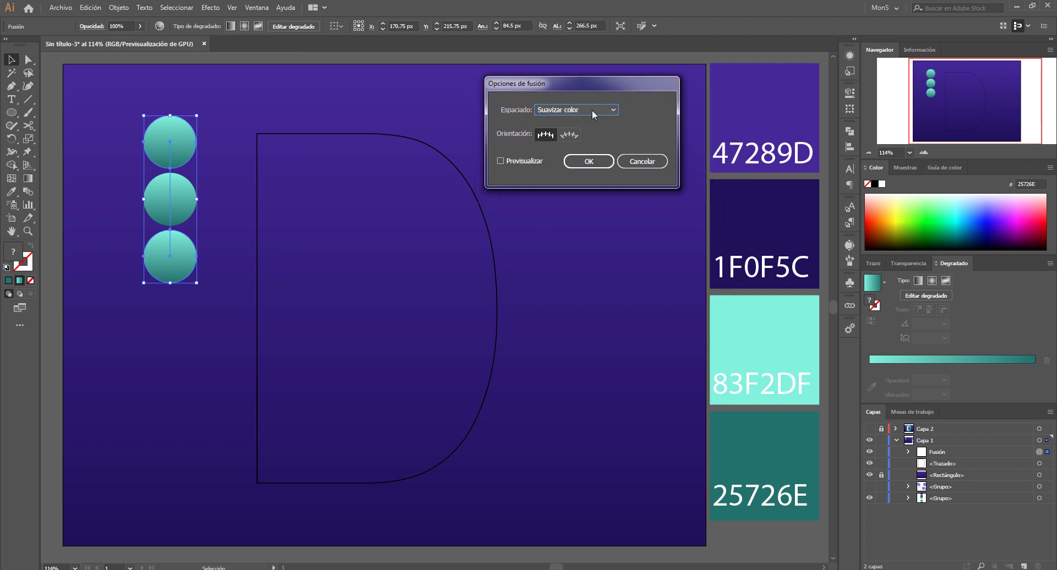
left_click(592, 110)
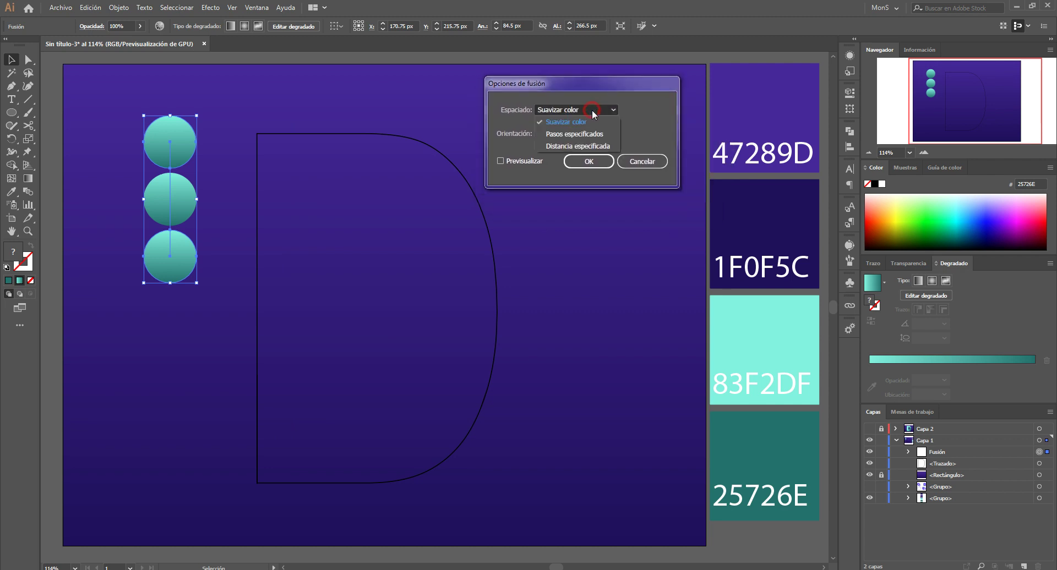
left_click(584, 146)
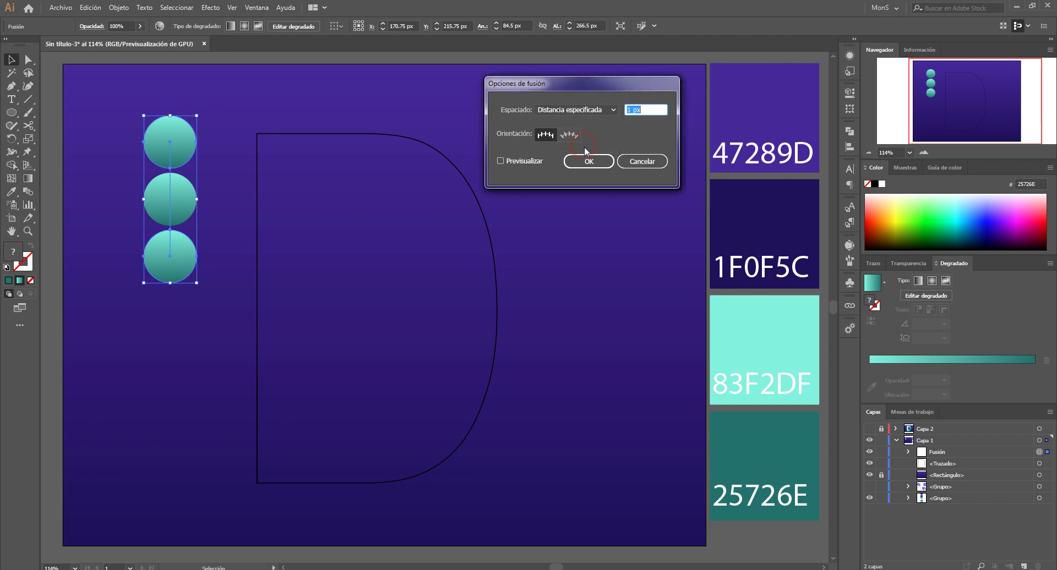
left_click(628, 108)
left_click(500, 161)
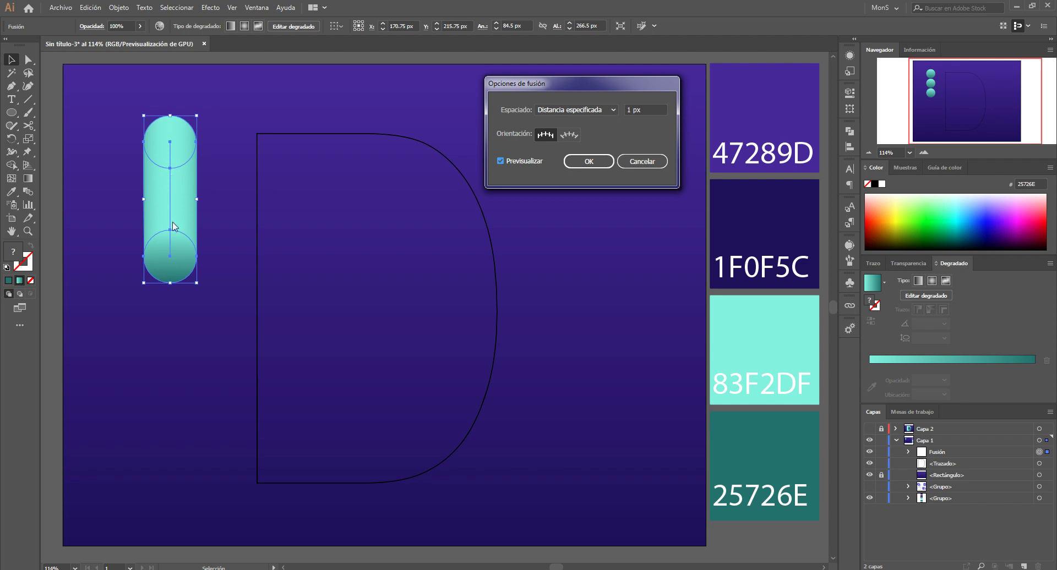
left_click(594, 160)
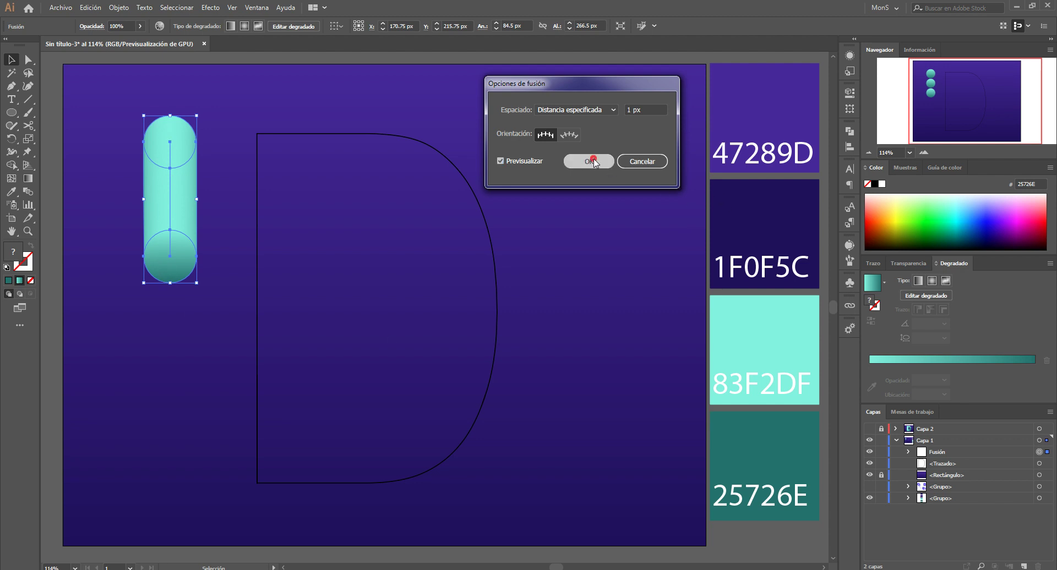
left_click(538, 210)
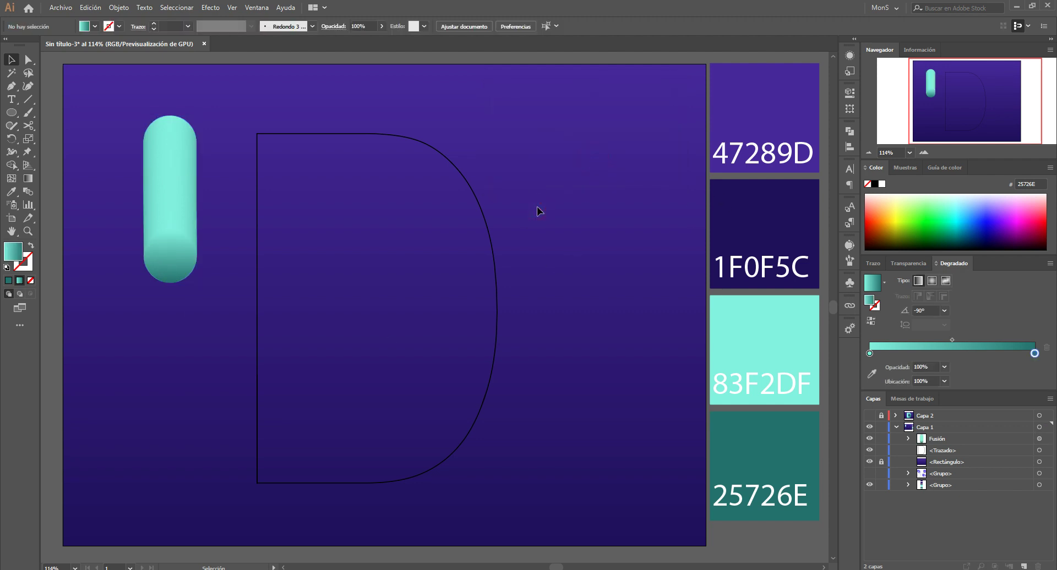
left_click(303, 132)
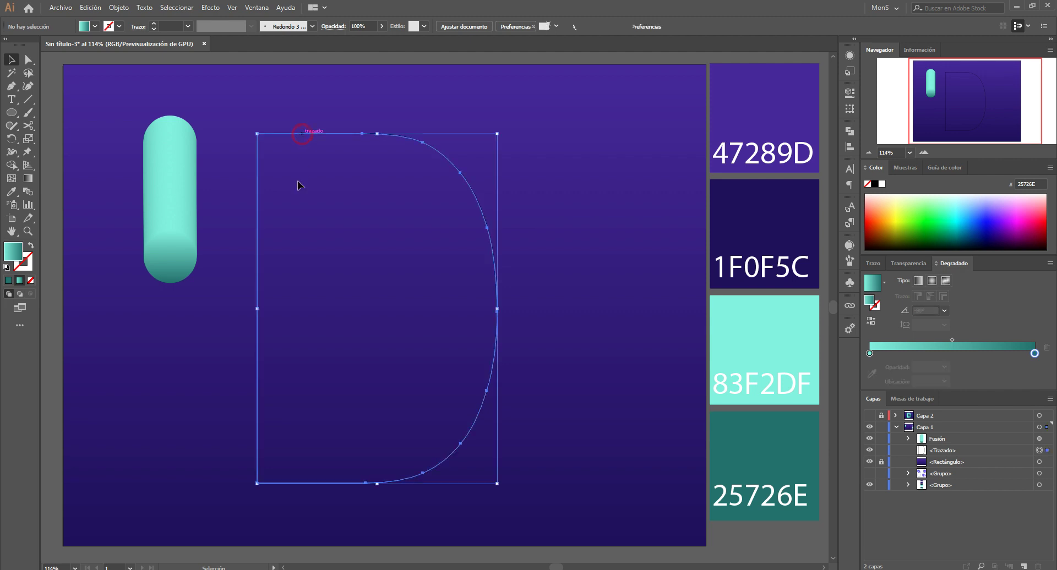
left_click(181, 155)
mouse_move(174, 187)
left_mouse_down()
mouse_move(182, 205)
mouse_move(185, 187)
left_mouse_up()
left_click(516, 169)
left_click(172, 177)
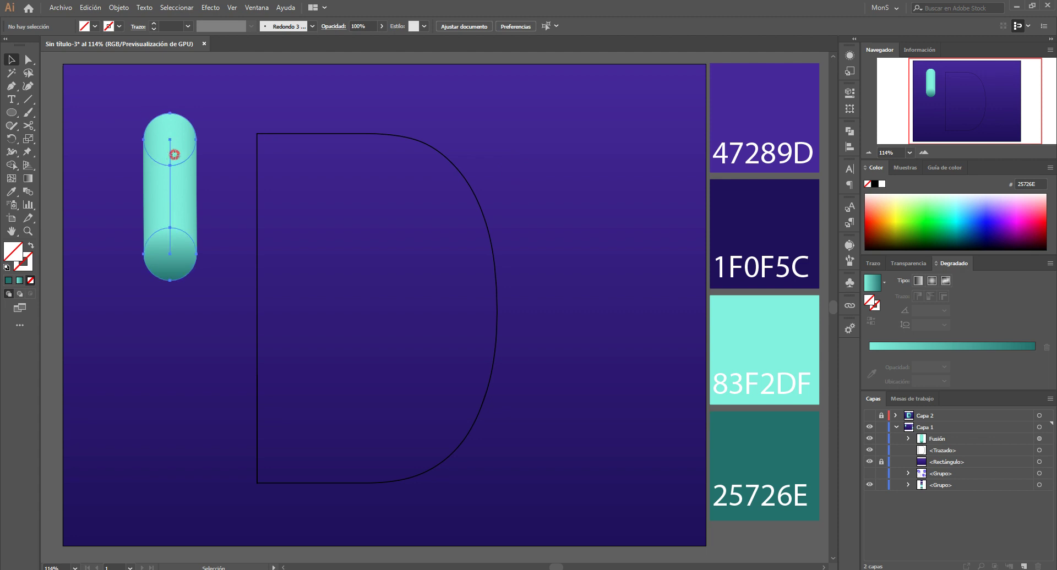
double_click(285, 136)
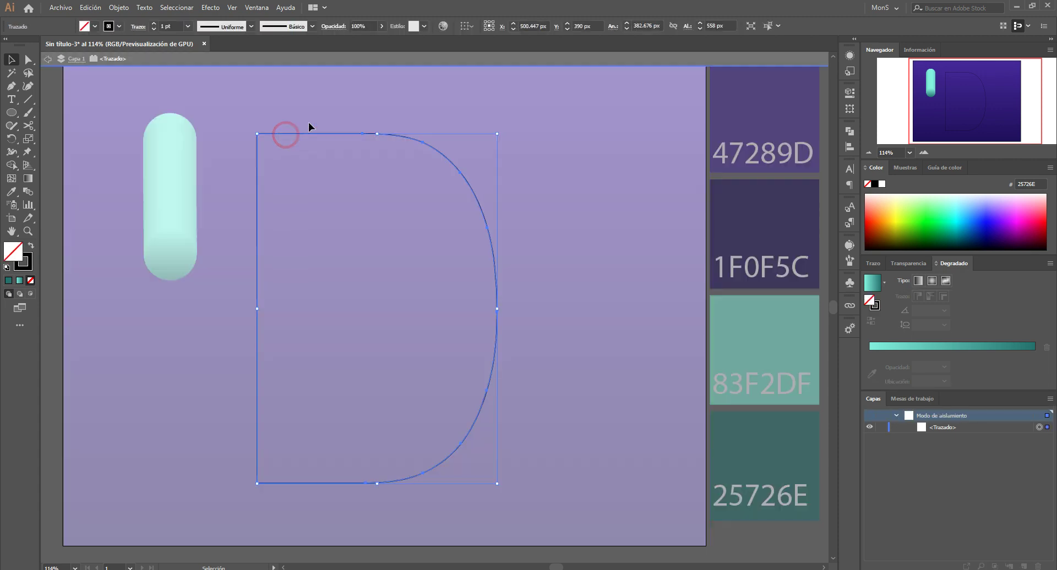
left_click(250, 107)
left_click(250, 108)
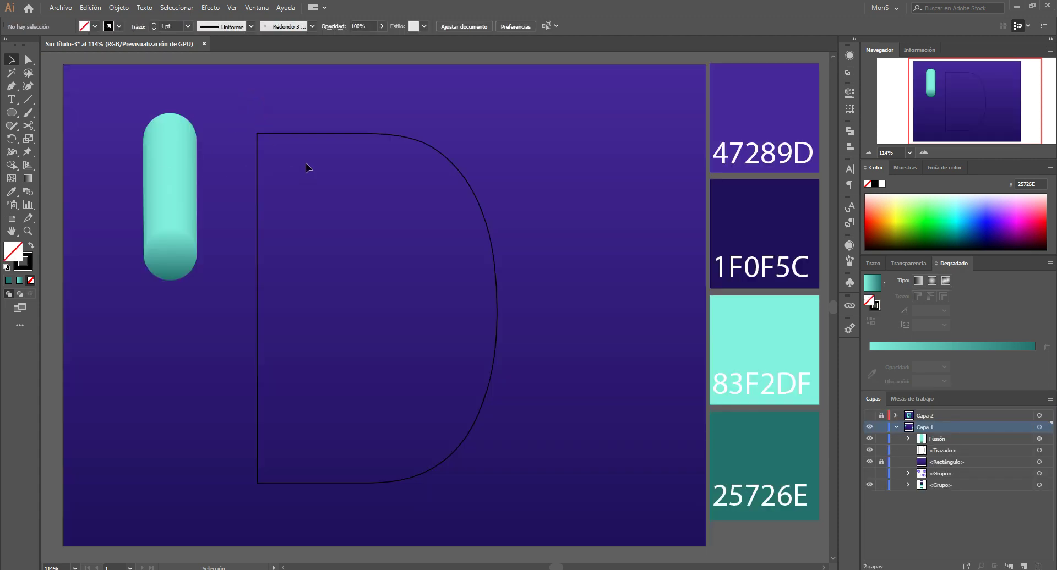
Select the circle blend together with the D contour path and replace the blend's spine with that path
left_click(154, 152)
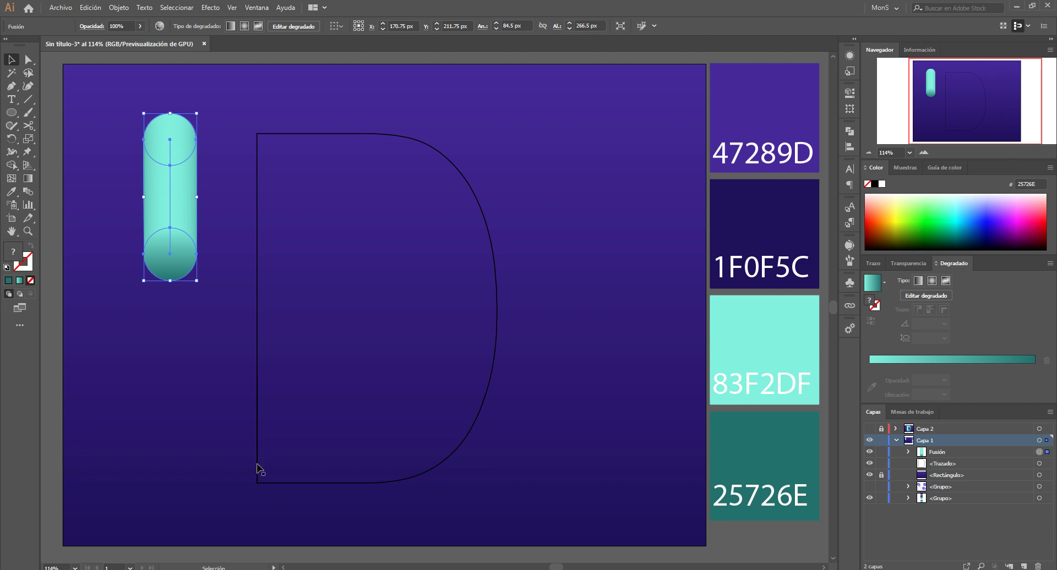
left_click_drag(123, 101, 299, 166)
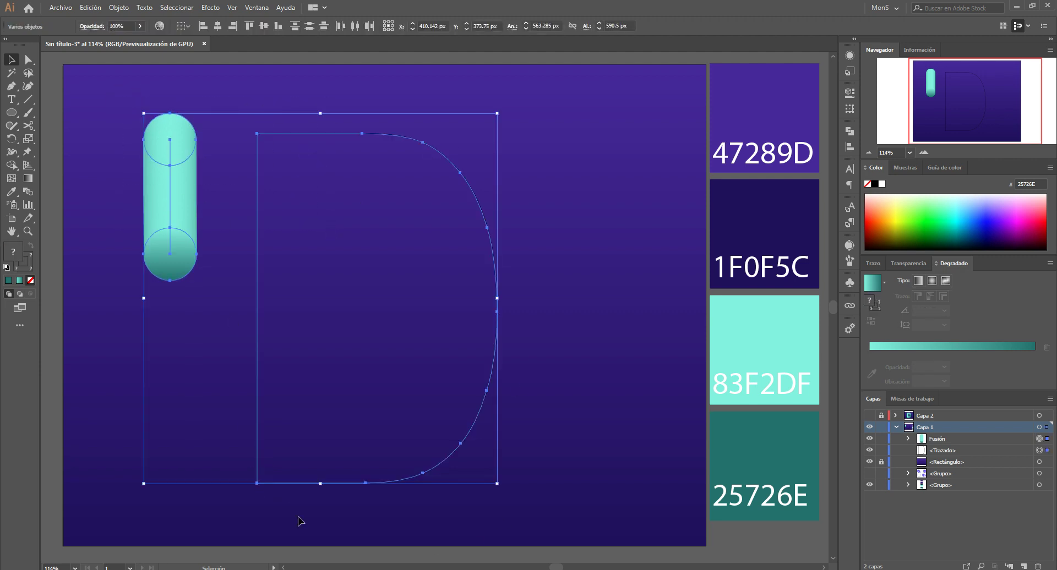
left_click(119, 7)
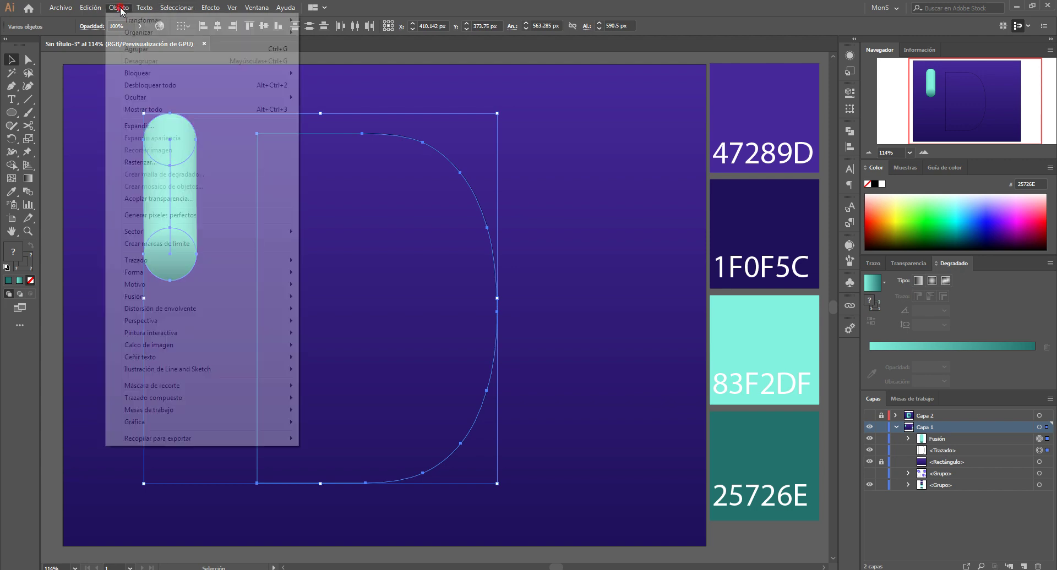
mouse_move(257, 304)
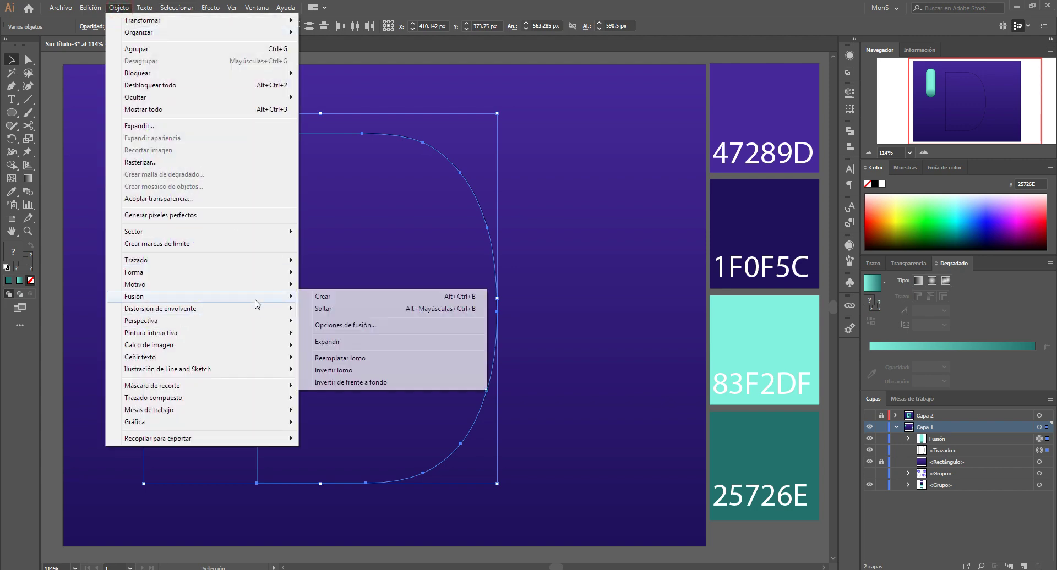
left_click(388, 363)
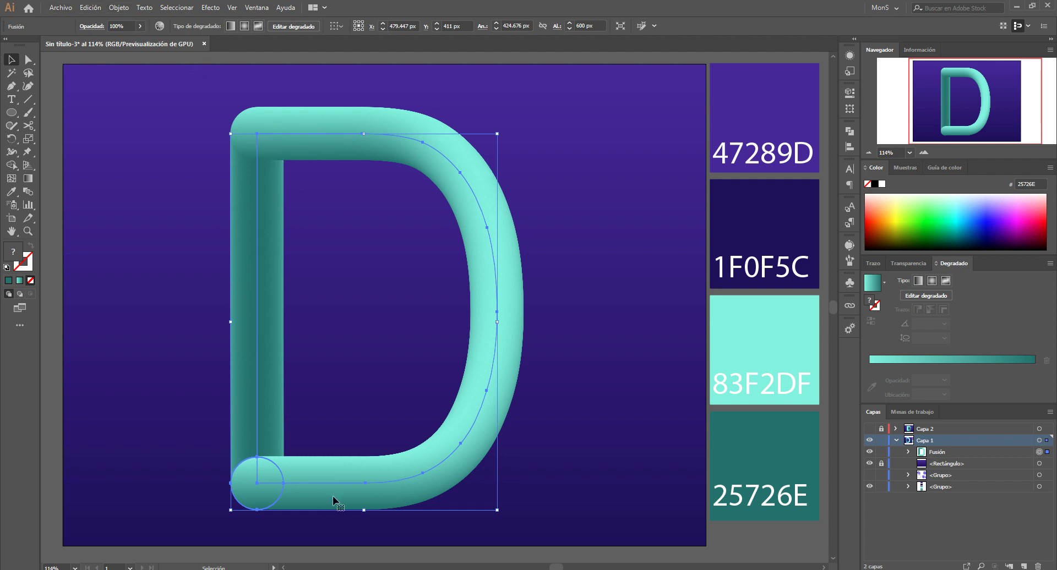
Reverse the spine of the D-shaped blend
left_click(119, 9)
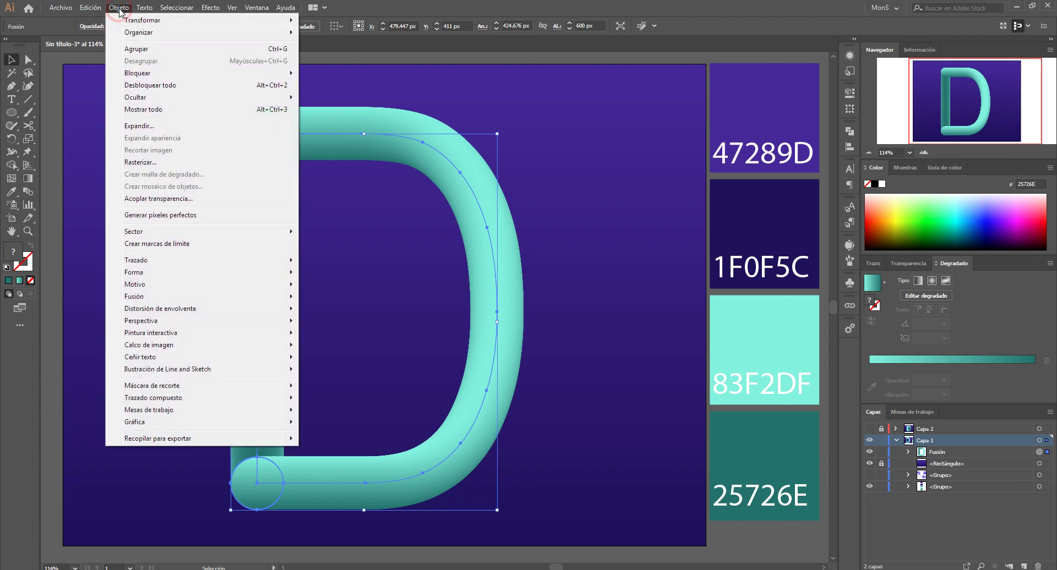
mouse_move(247, 302)
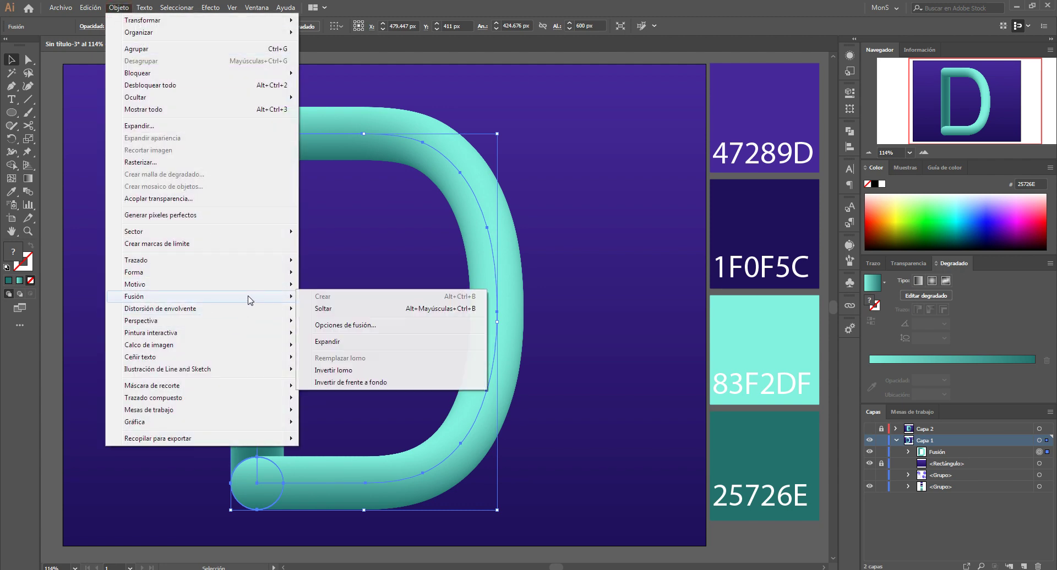
left_click(378, 372)
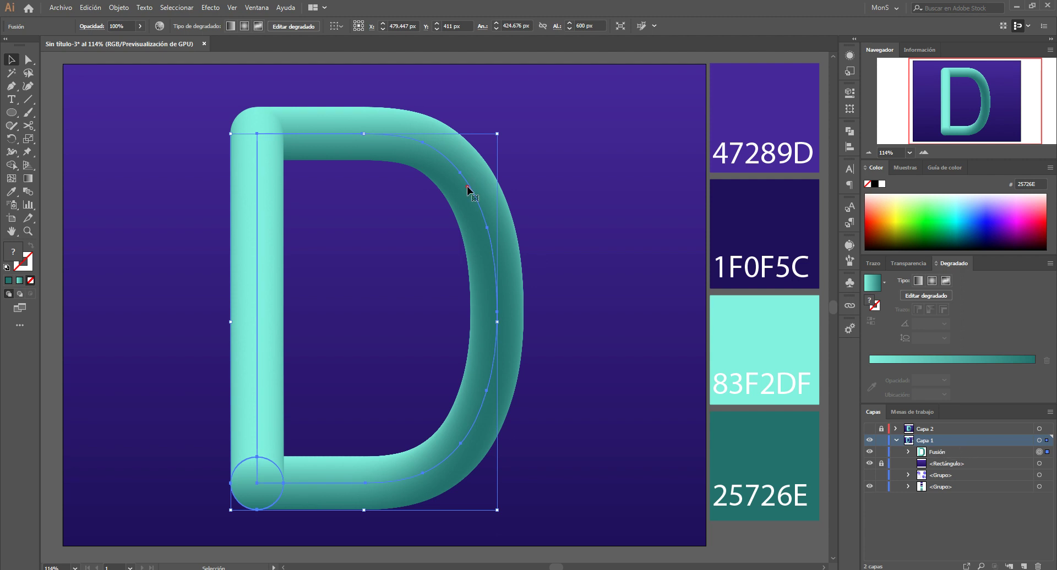
Inspect the end circle of the D blend in isolation mode, exit isolation and leave the blend deselected
double_click(298, 479)
left_click(280, 491)
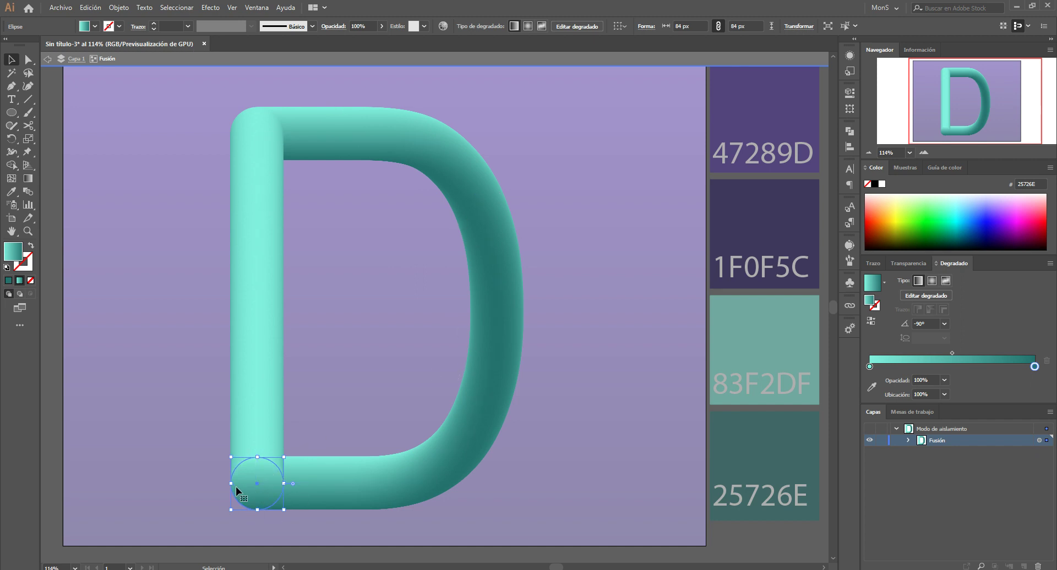
double_click(137, 188)
left_click(270, 392)
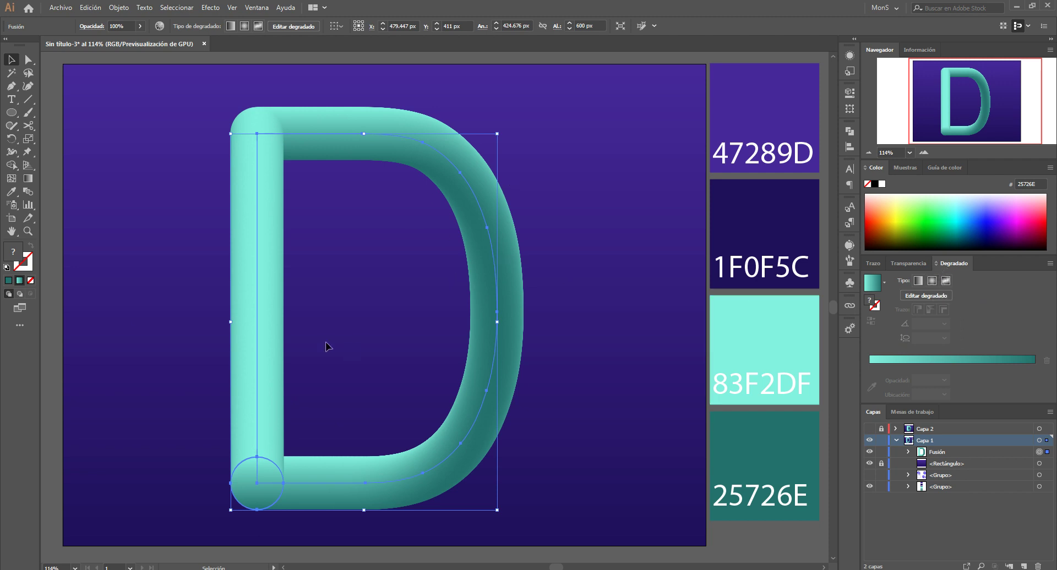
left_click(602, 197)
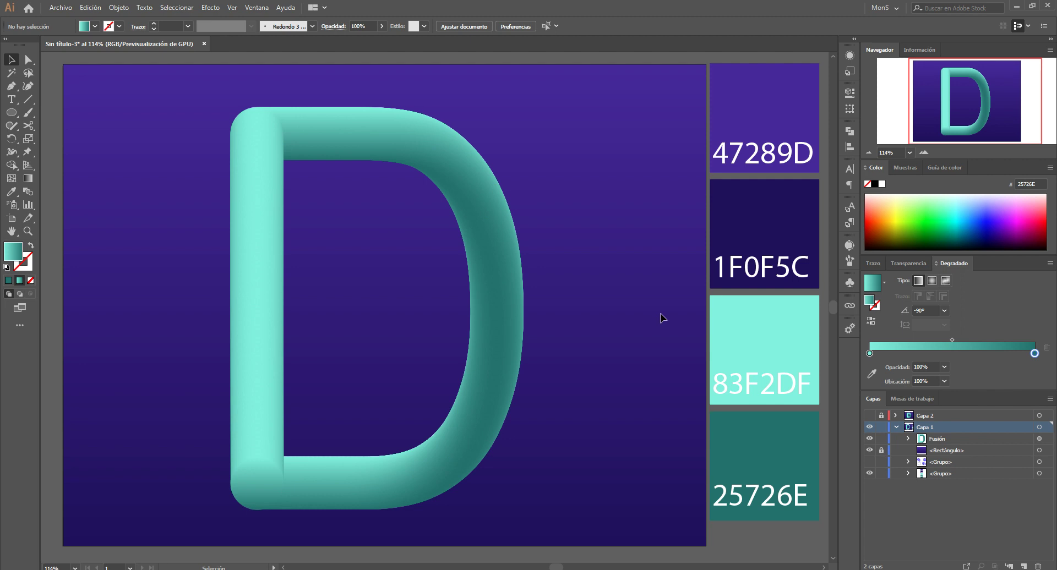
Move the D blend to X 484.447 px, Y 404 px and start the Emborronar (Roughen) distort effect on it with the preview enabled
left_click_drag(503, 253, 506, 249)
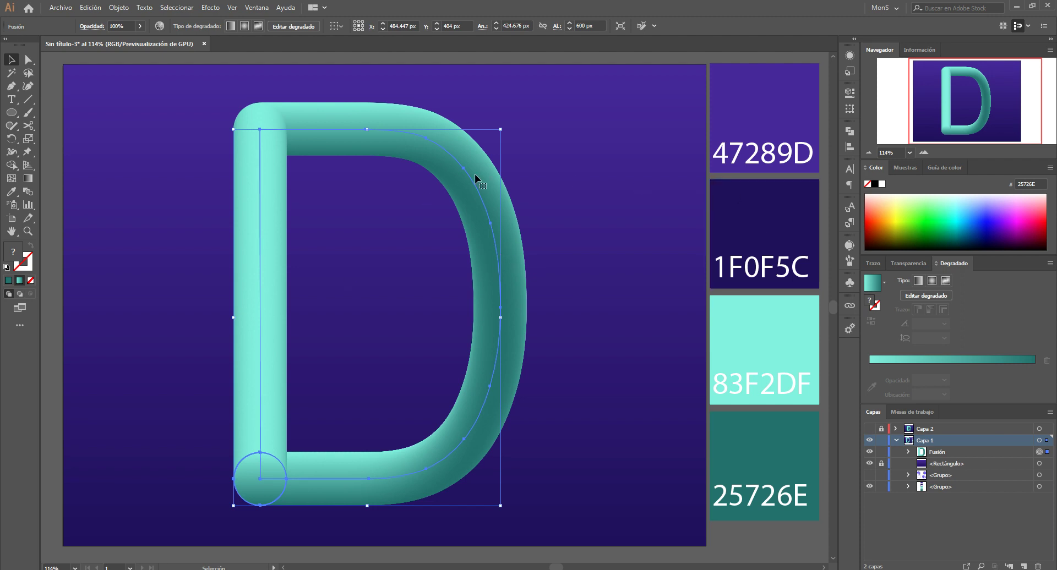
left_click(210, 7)
mouse_move(269, 114)
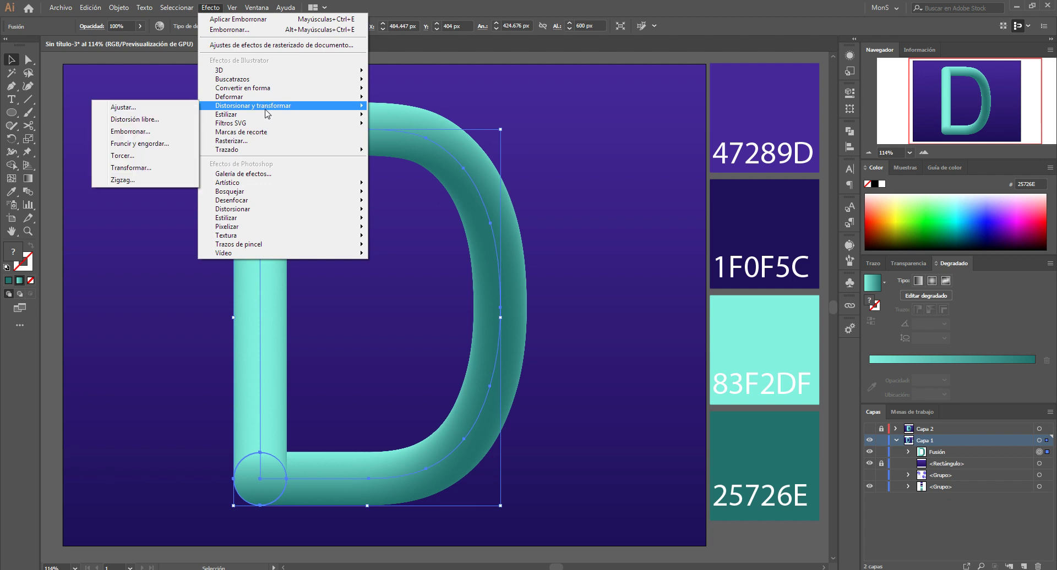
left_click(144, 132)
left_click_drag(677, 191, 690, 153)
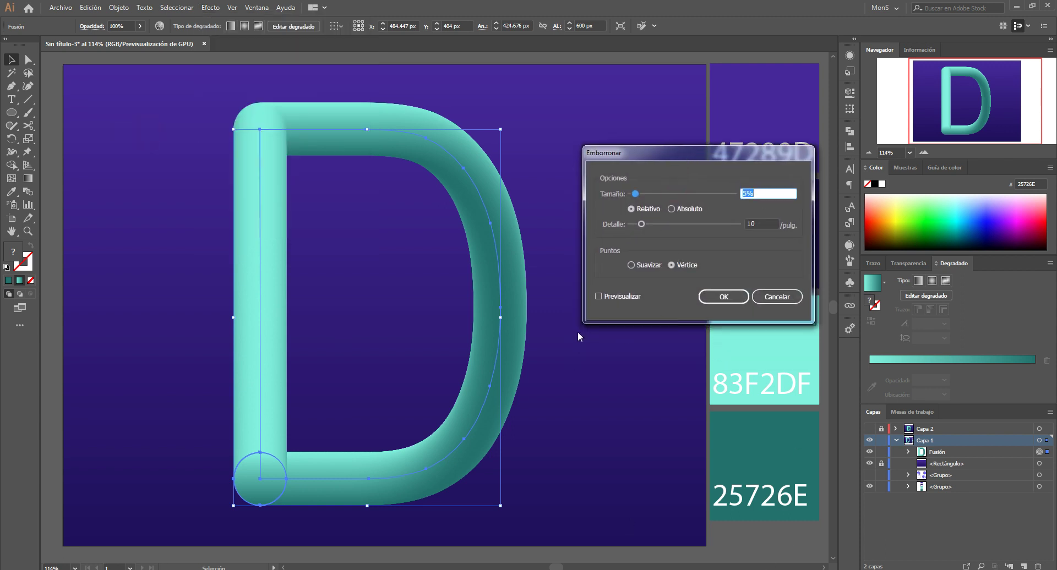
left_click(599, 297)
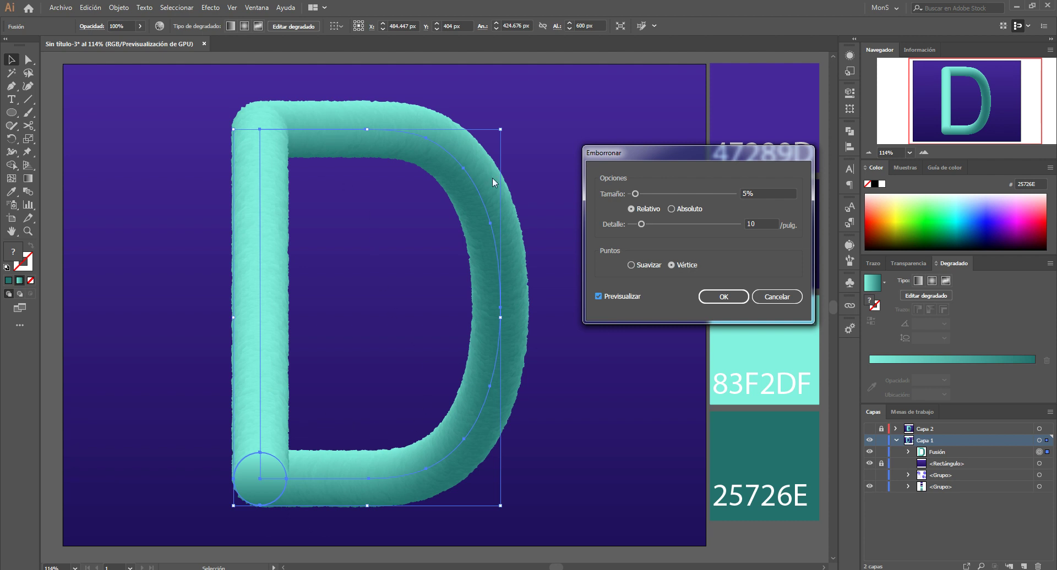
Set the roughen effect's relative size (Tamaño) to 50%
left_click(759, 191)
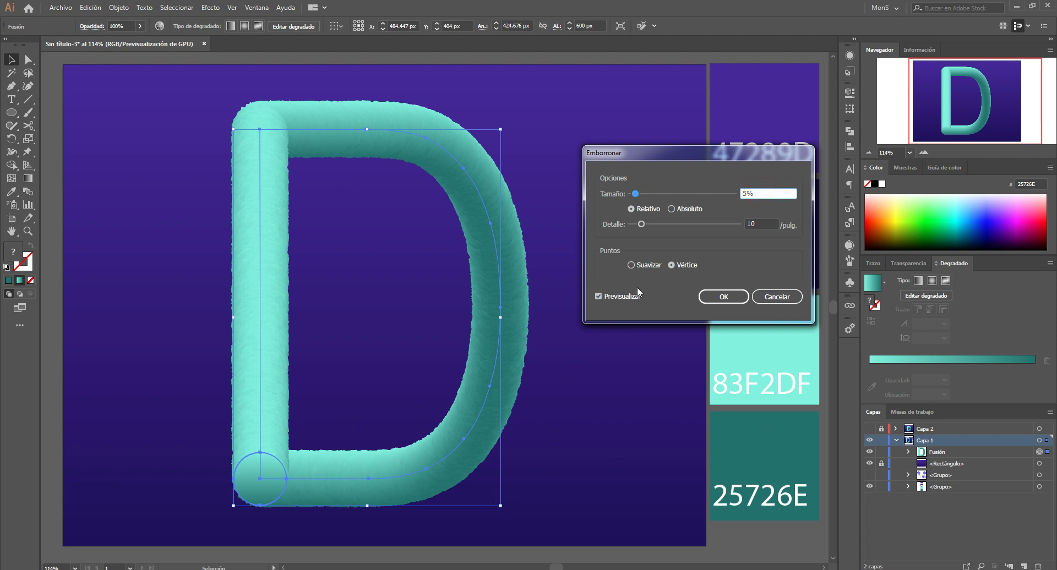
double_click(761, 197)
left_click(764, 224)
double_click(760, 193)
key("Up")
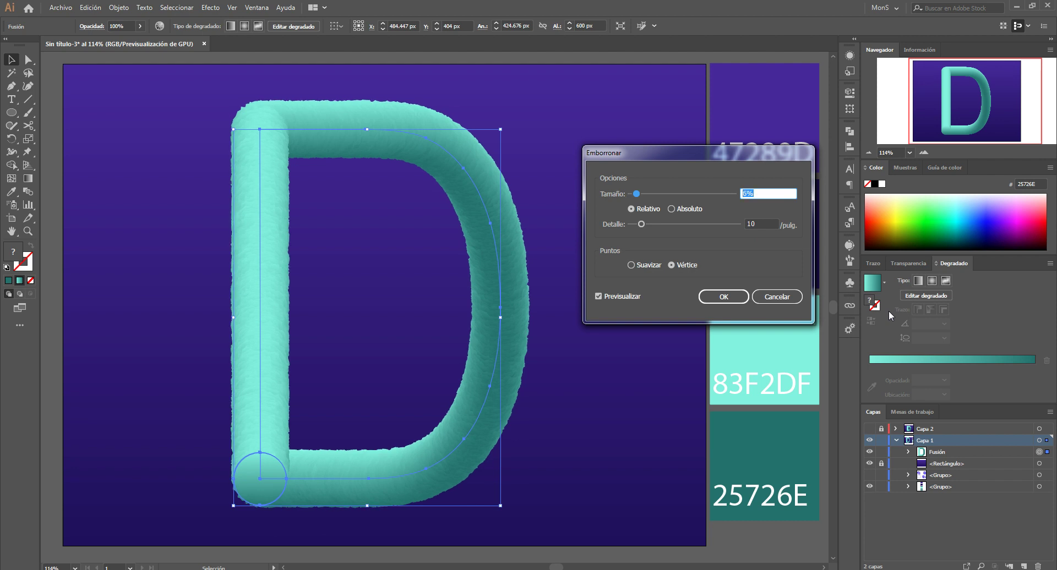
key("Up")
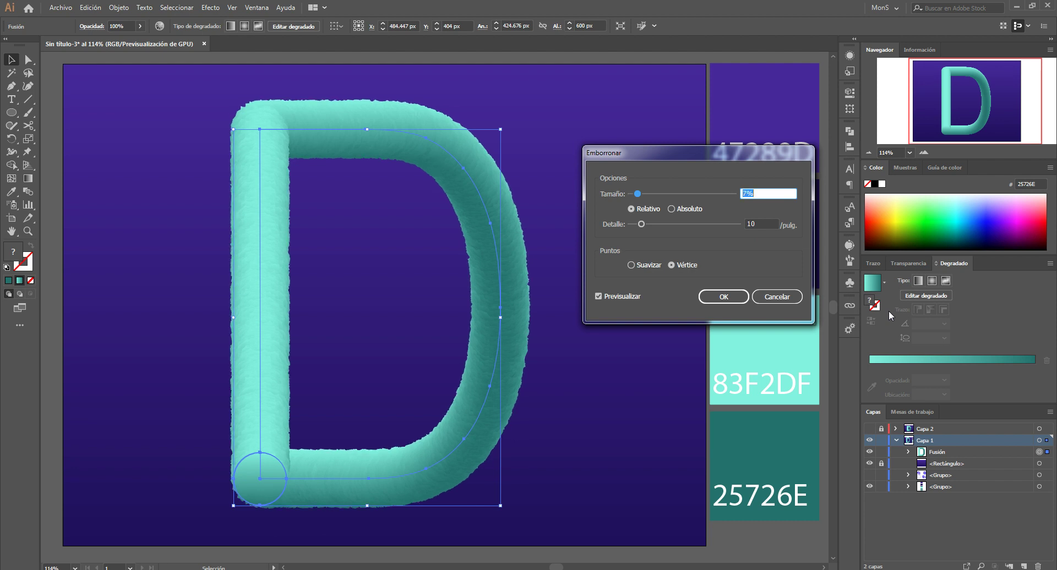
key("Up")
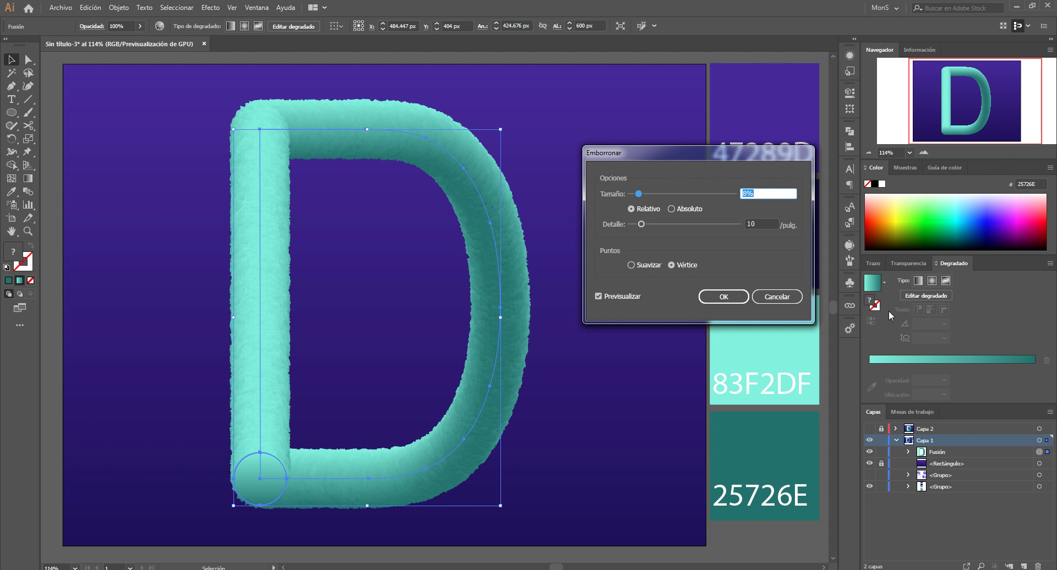
key("Up")
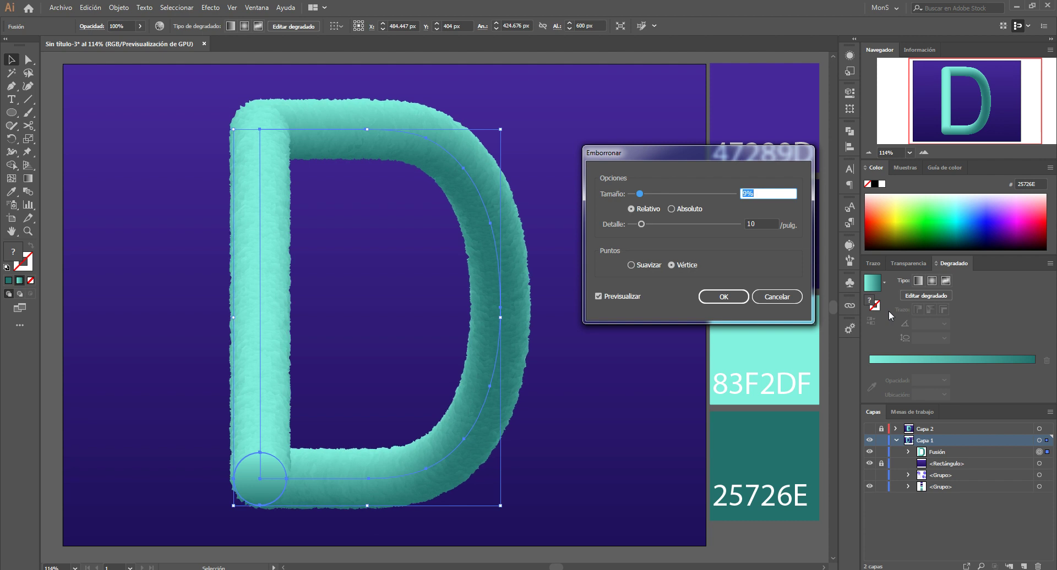
key("Up")
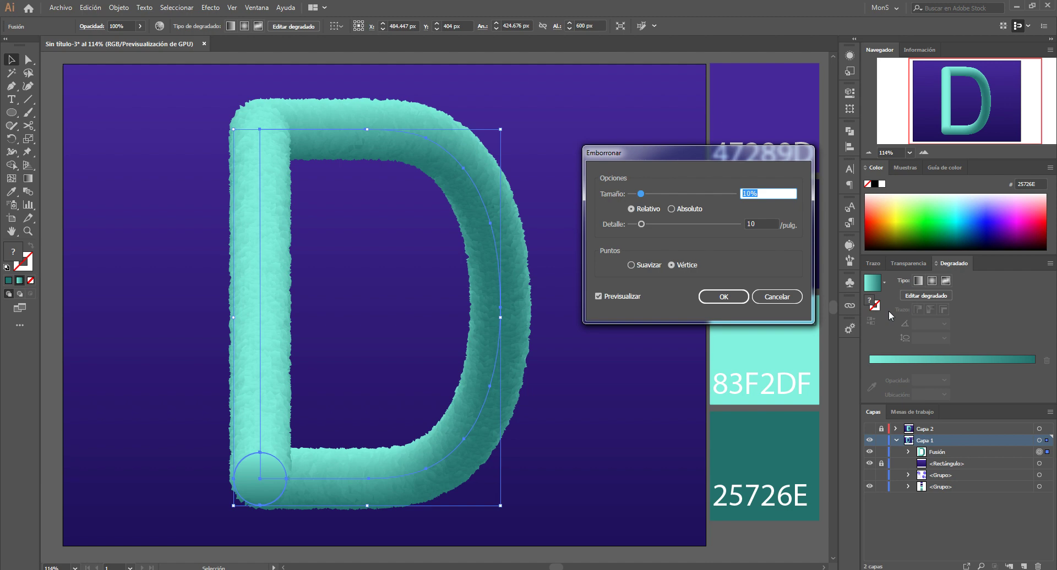
key("shift+Up")
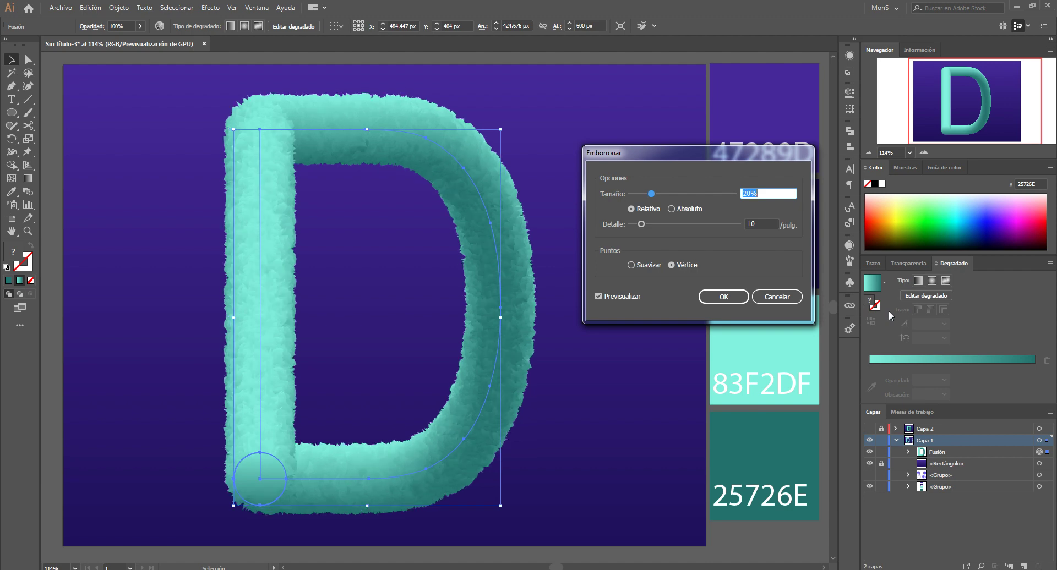
key("shift+Up")
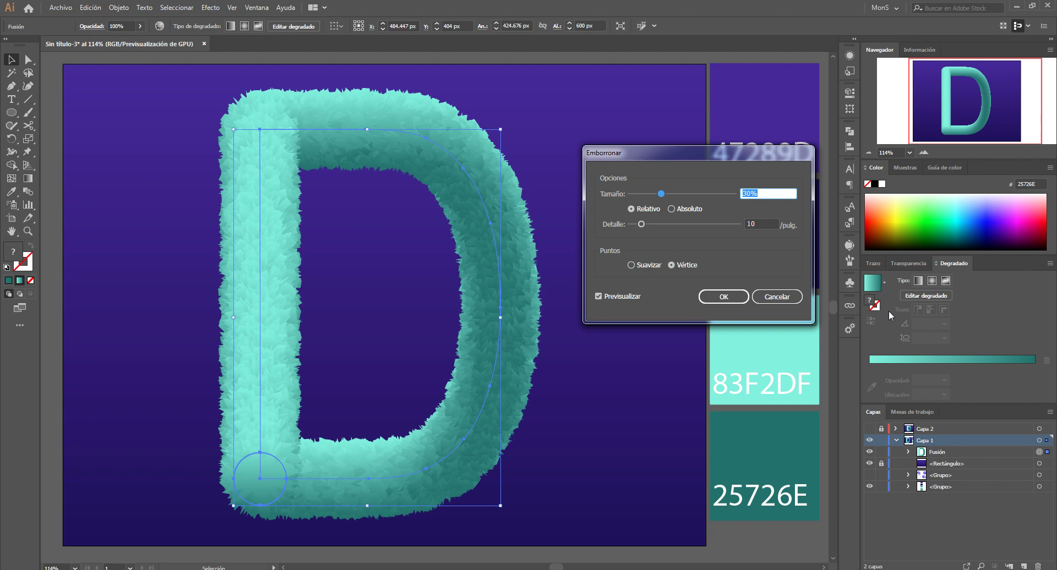
key("shift+Up")
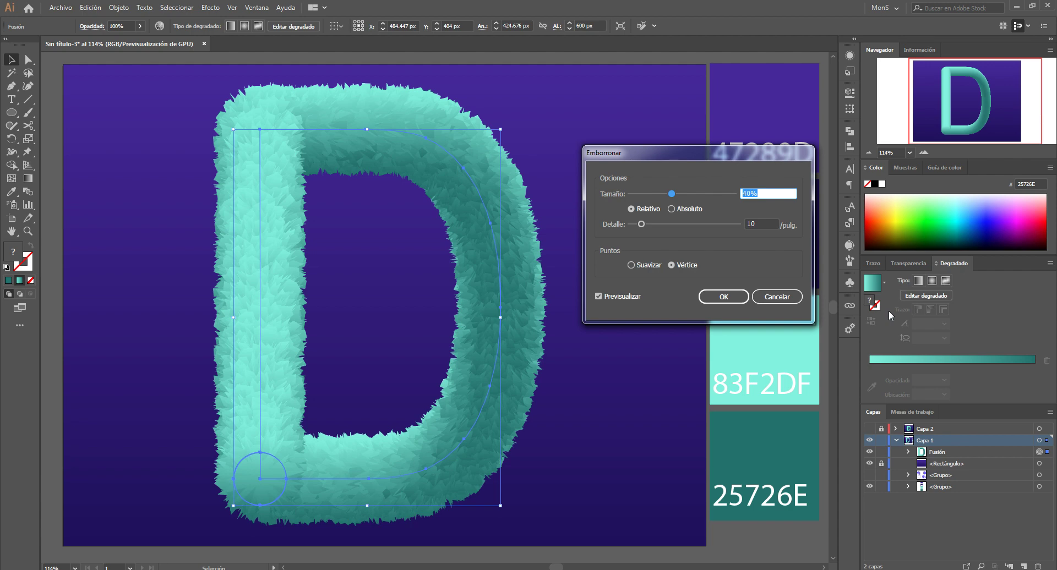
key("shift+Up")
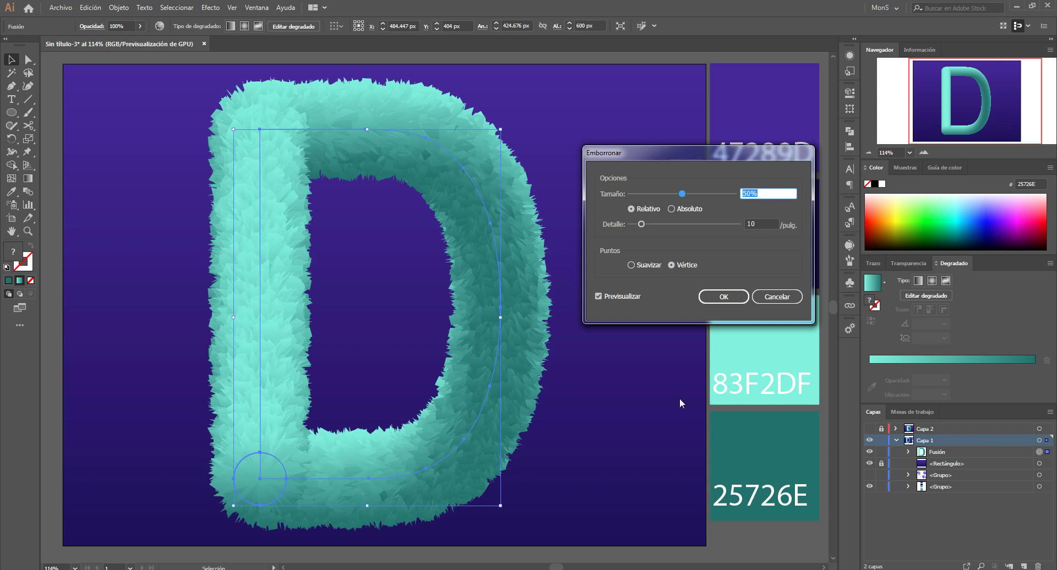
Set the roughen effect's detail (Detalle) to 60 per inch
left_click(764, 222)
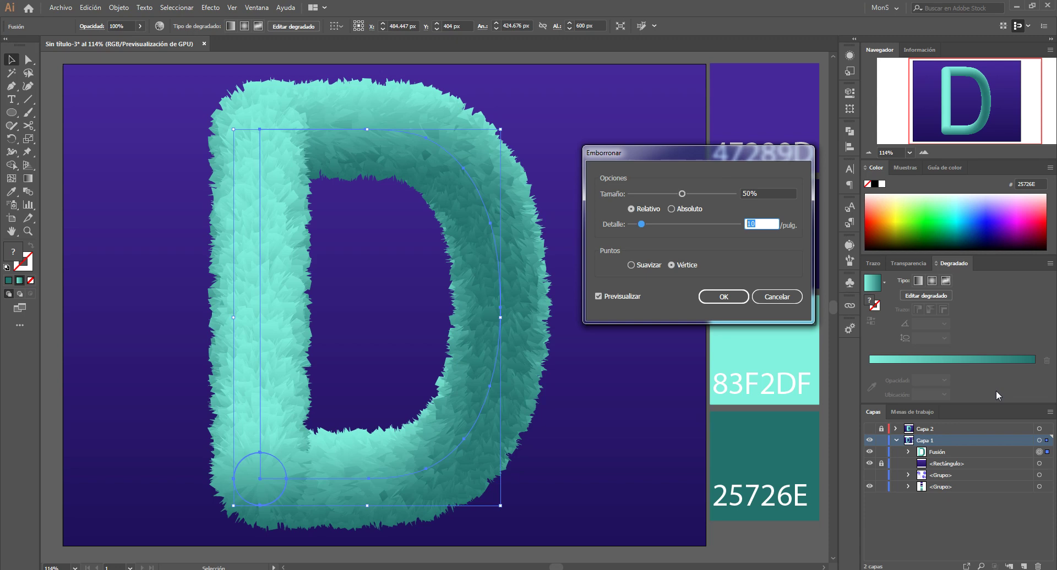
key("shift+Up")
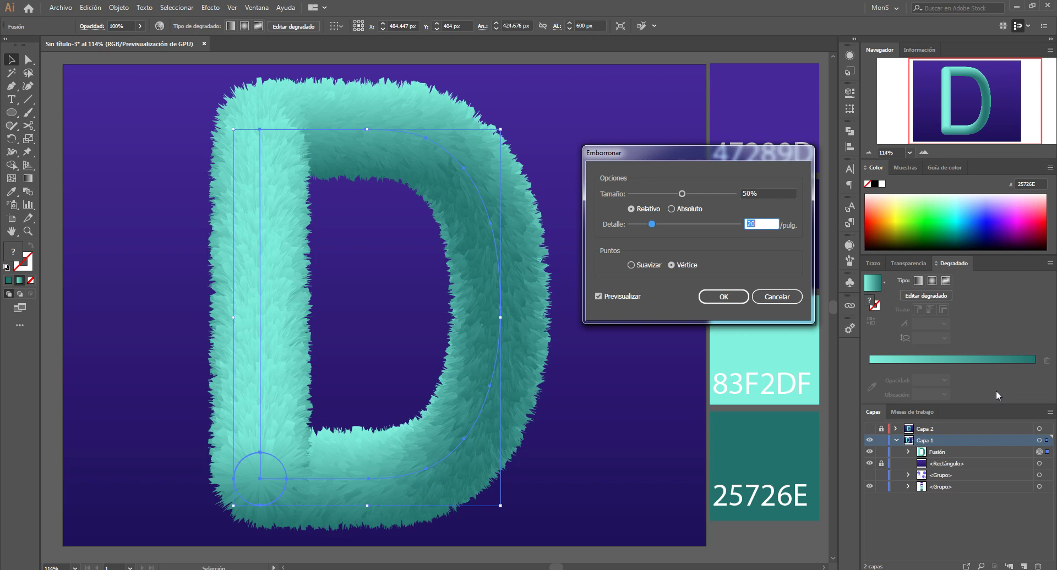
key("shift+Up")
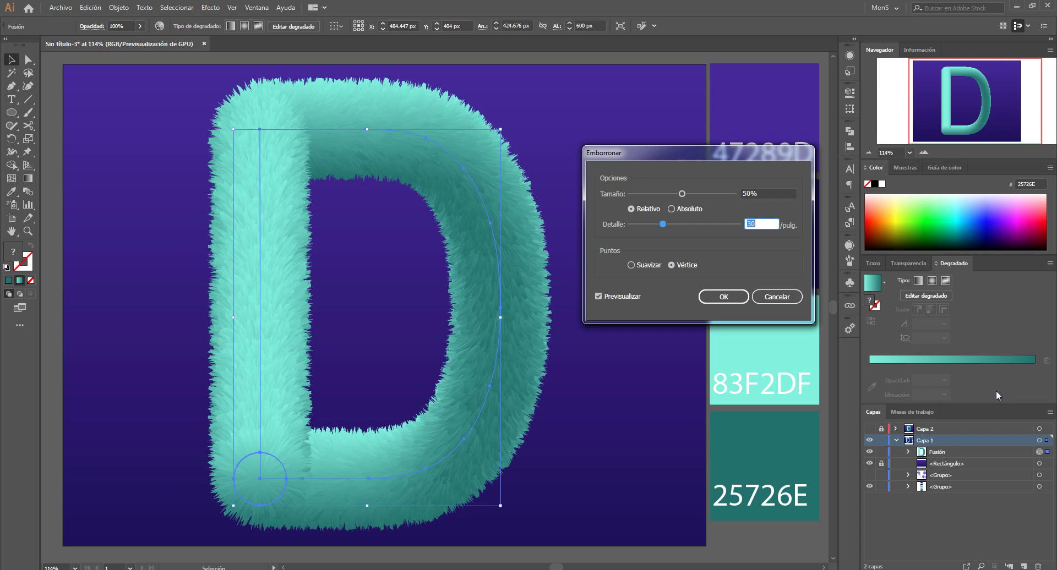
key("shift+Up")
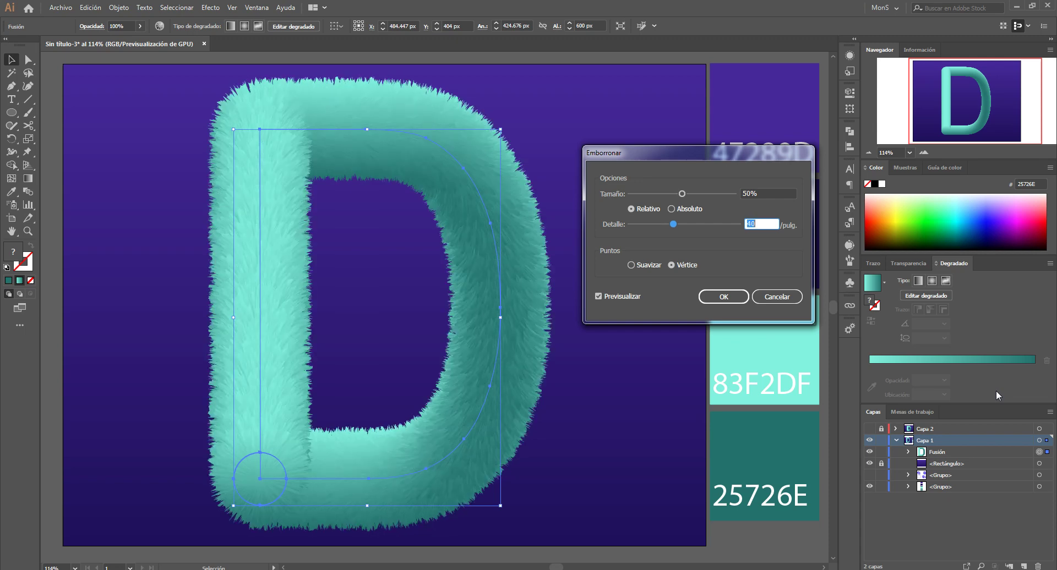
key("shift+Up")
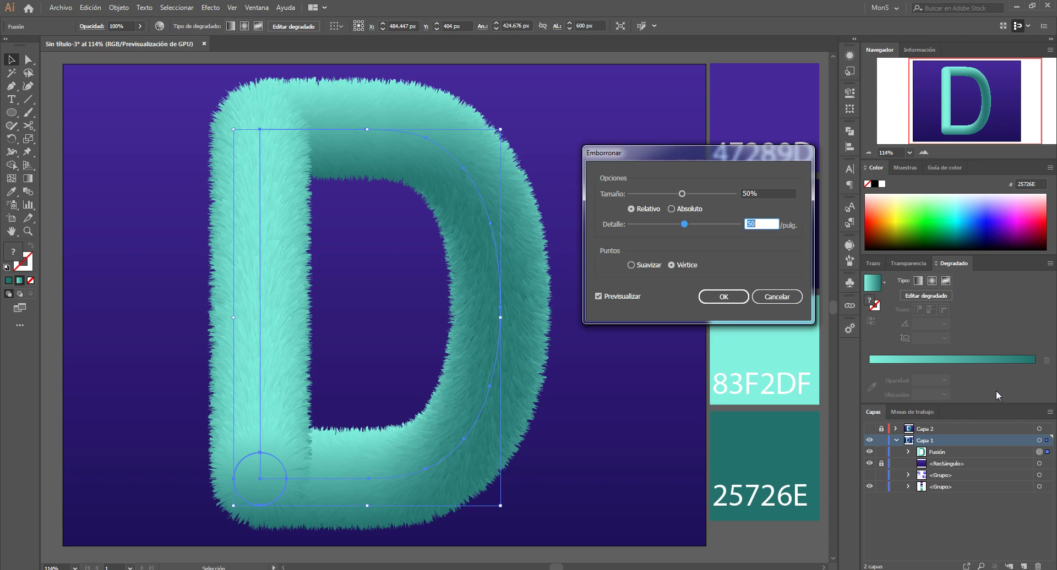
key("shift+Up")
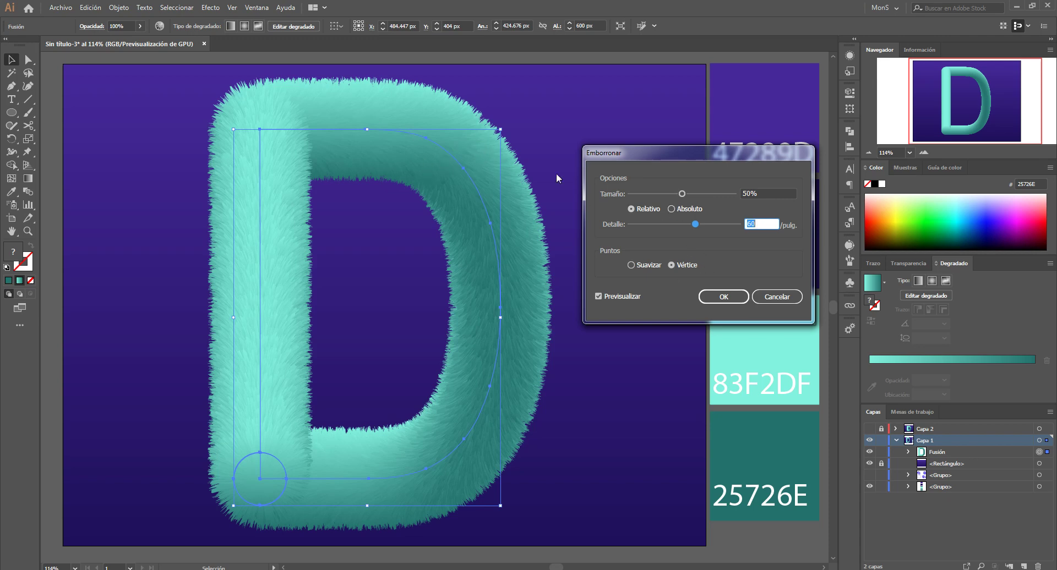
Compare the Absoluto size mode with Relativo, keep Relativo, apply the roughen effect and deselect the furry D
left_click(671, 208)
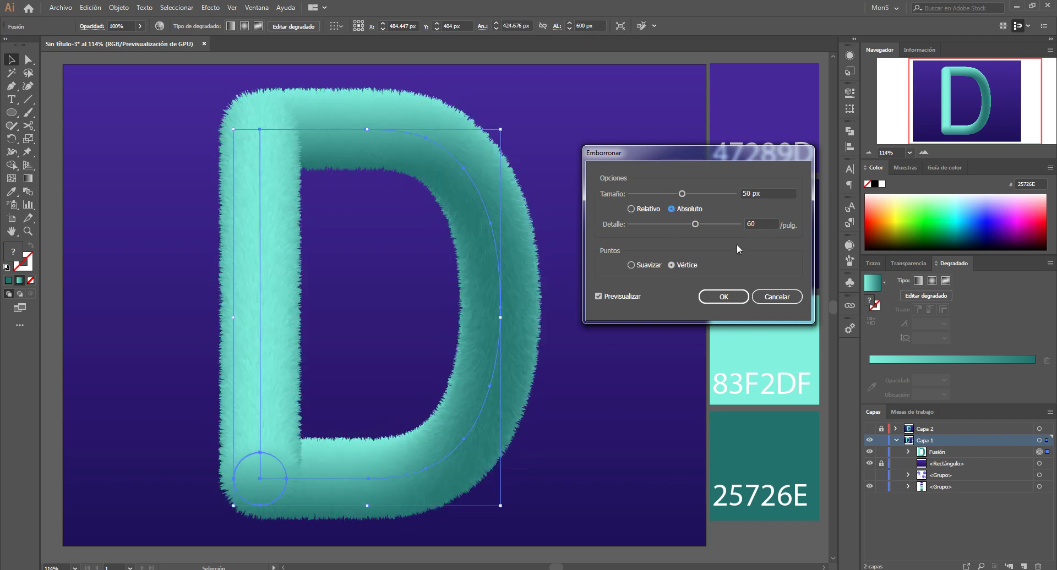
left_click(631, 209)
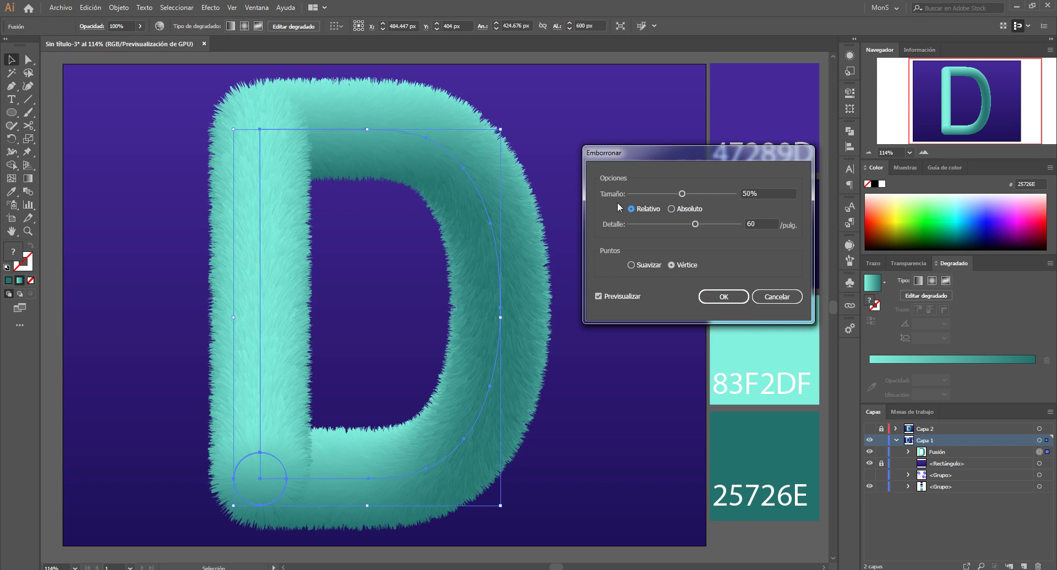
left_click_drag(725, 155, 711, 152)
left_click(709, 294)
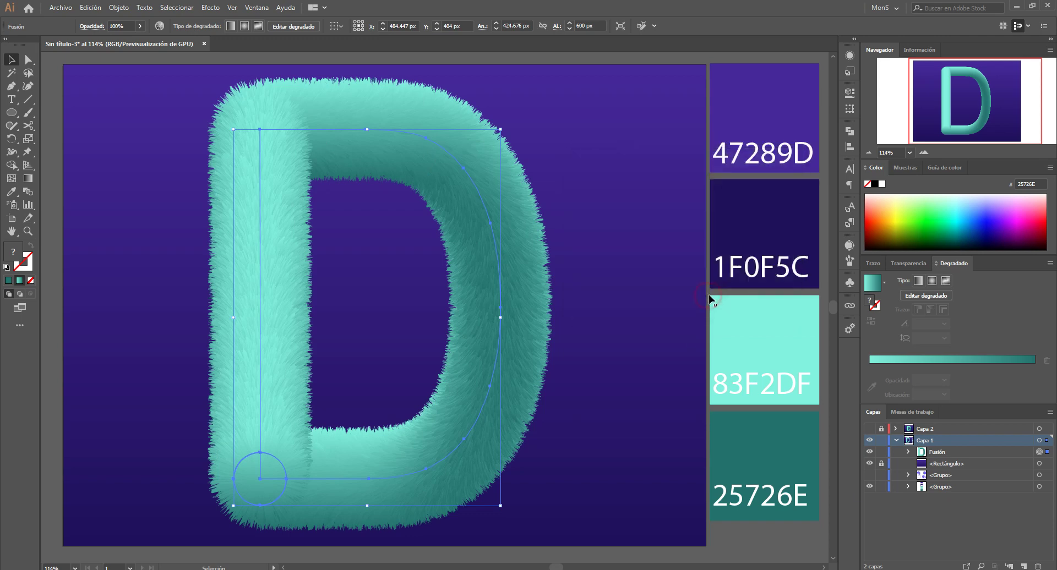
left_click(579, 225)
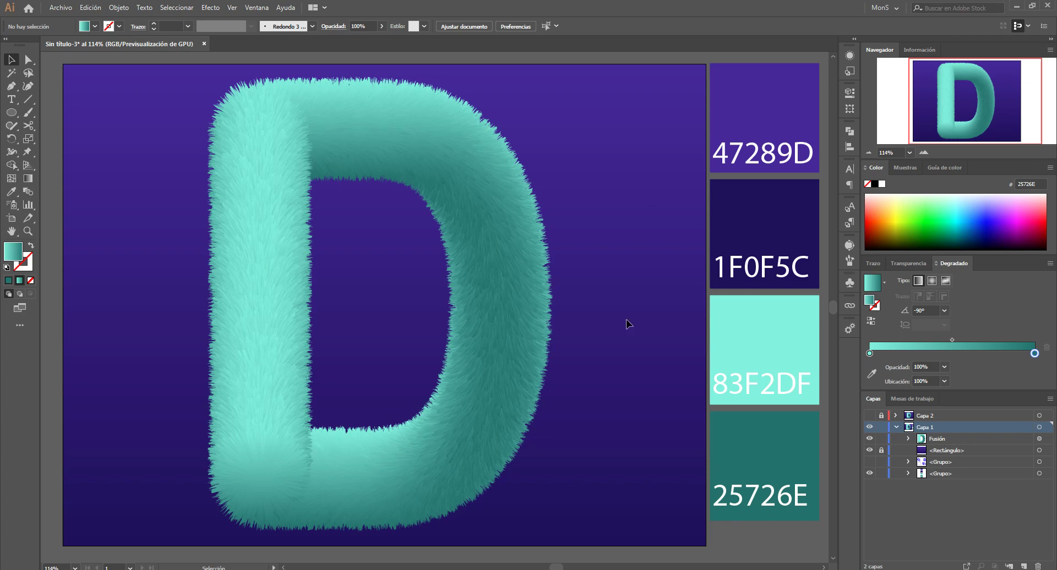
key("alt+Tab")
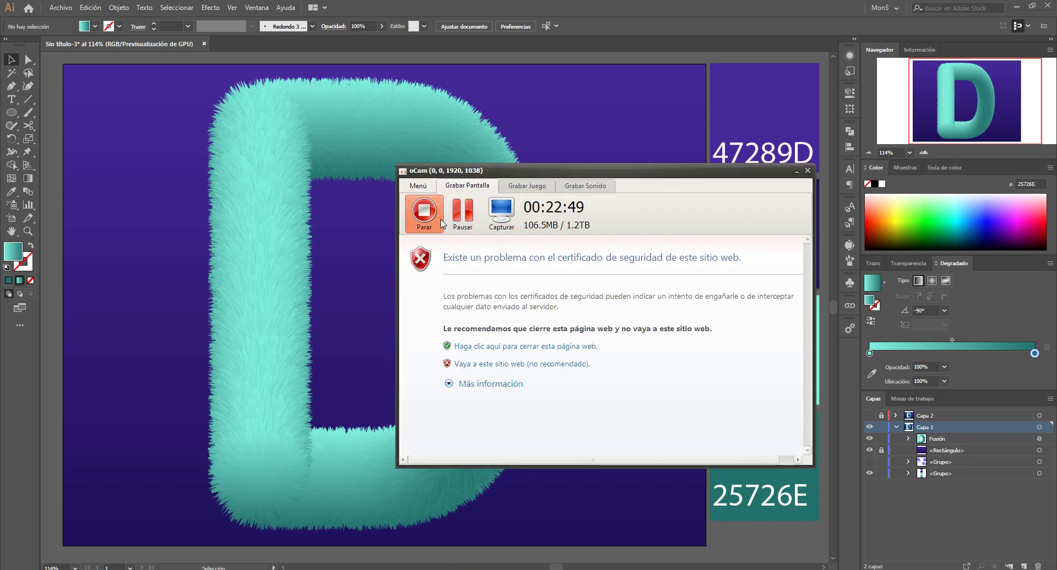